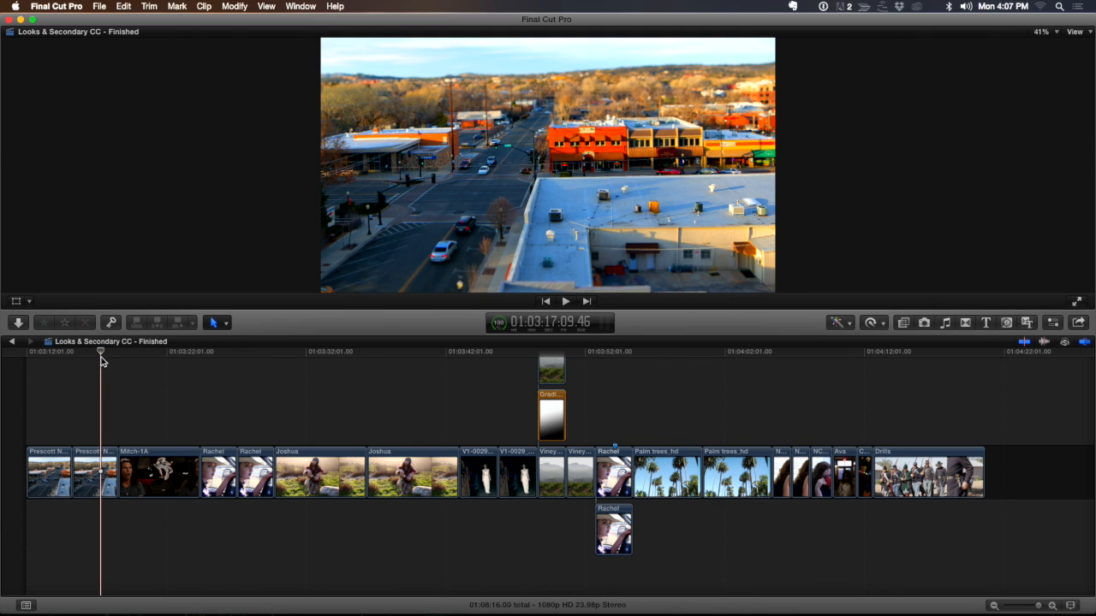
Play the second Prescott North clip and compare it with the first clip's blurred-edge miniature look.
click(85, 356)
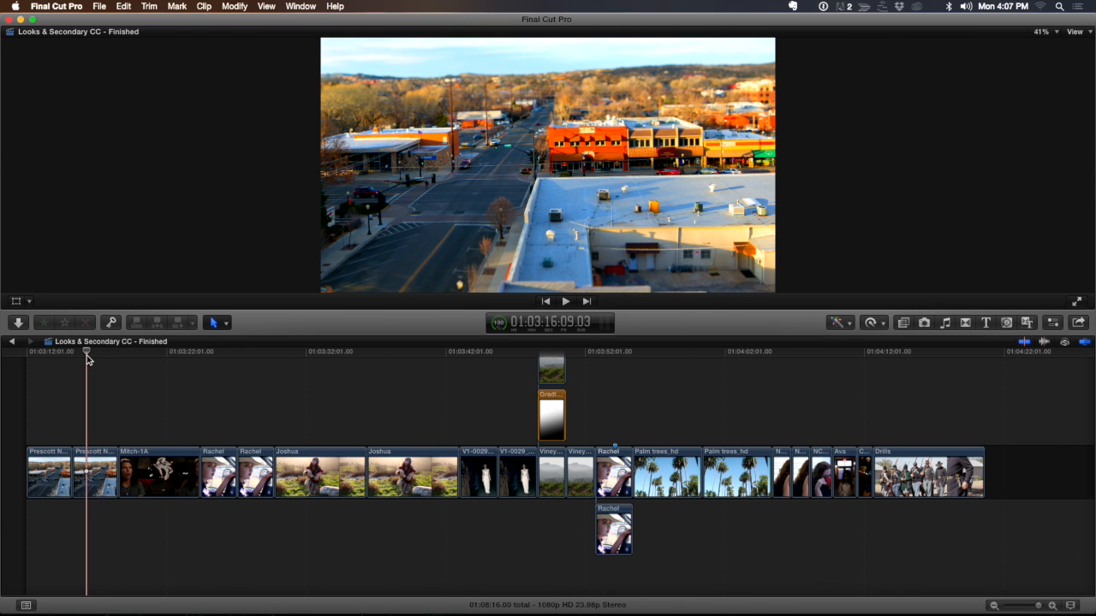
click(99, 359)
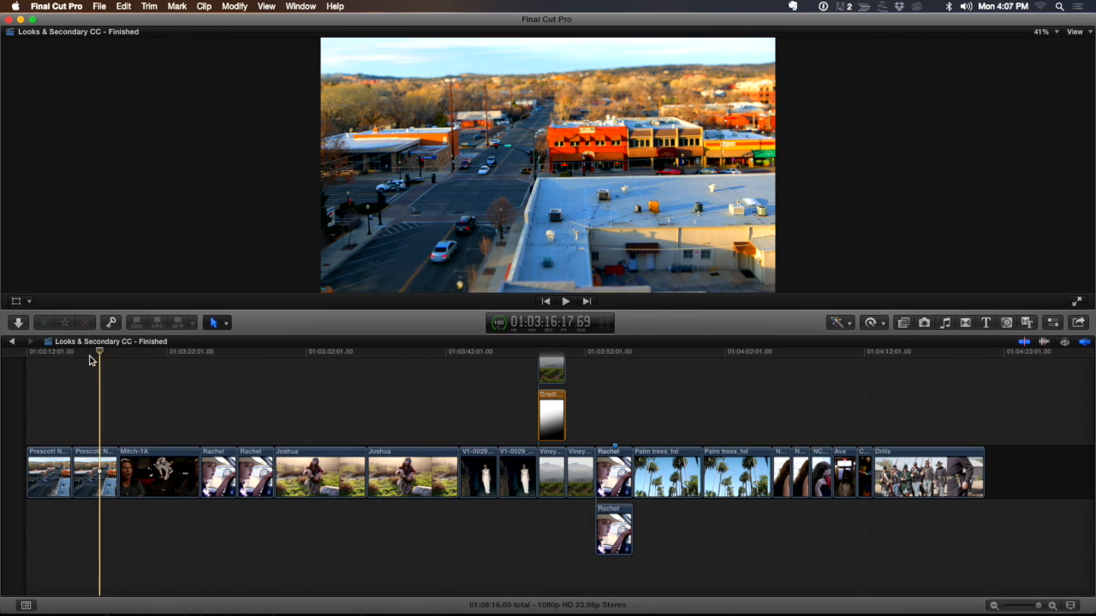
key(space)
key(space)
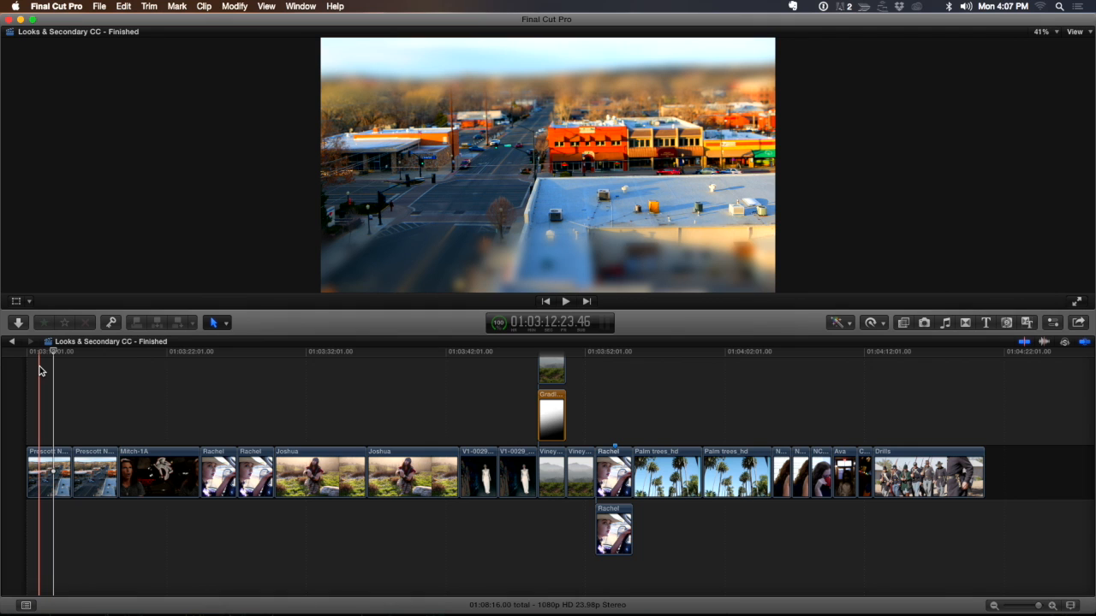
Search the effects for "ga" and apply the Gaussian blur to the second Prescott North clip.
click(92, 373)
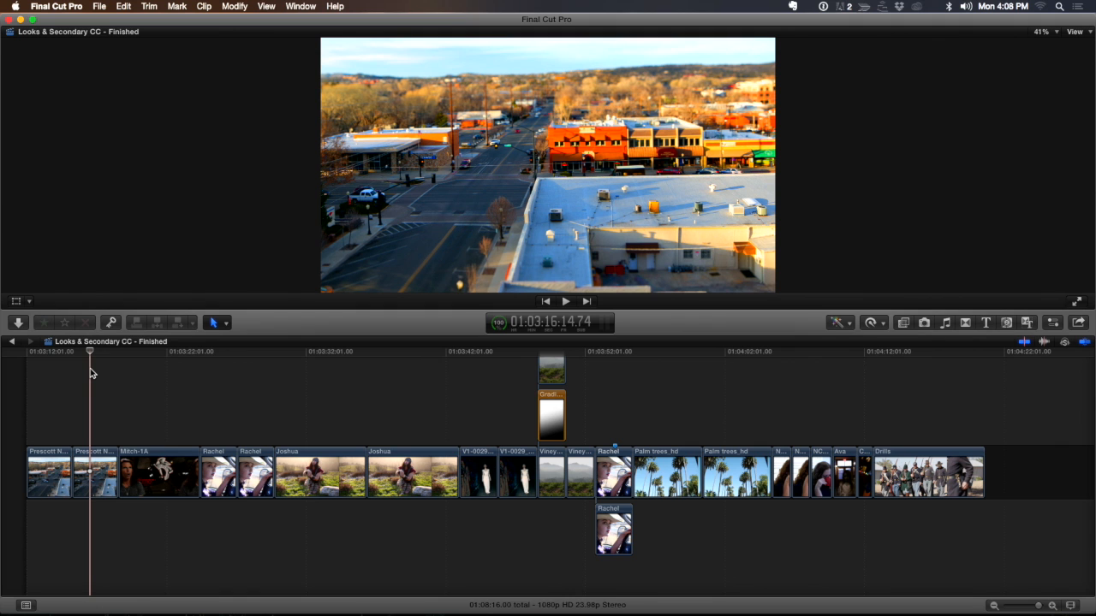
key(super+5)
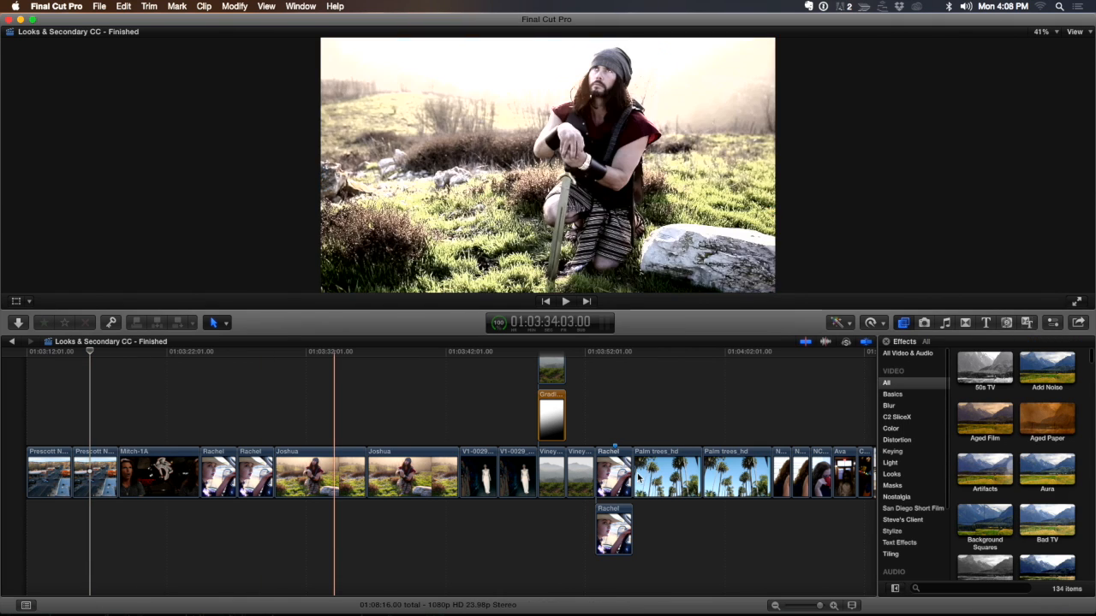
click(939, 588)
text(ga)
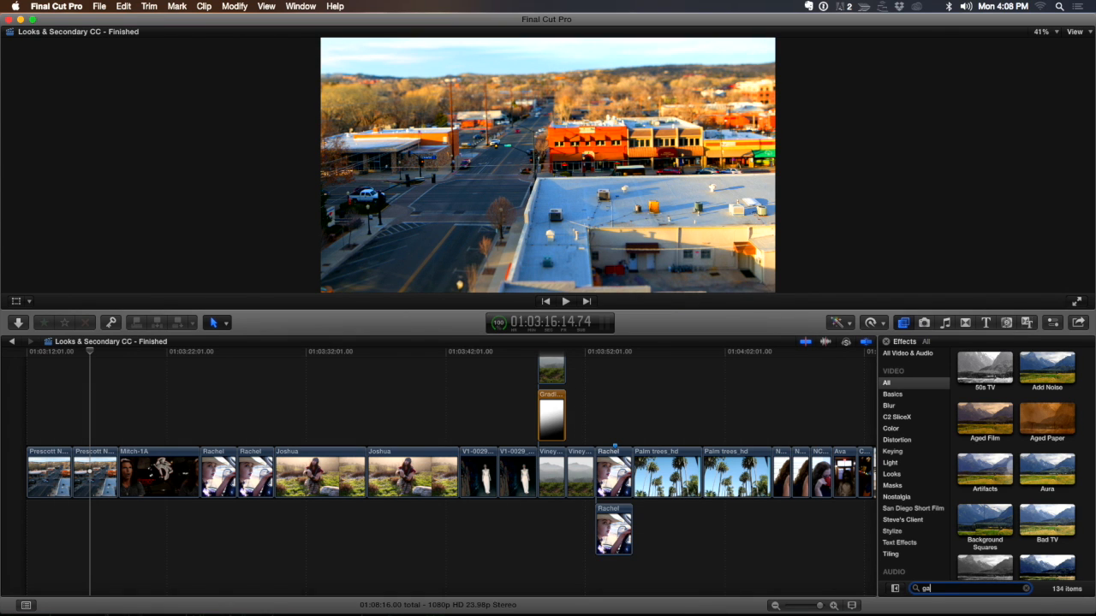
drag(985, 369, 100, 469)
click(100, 469)
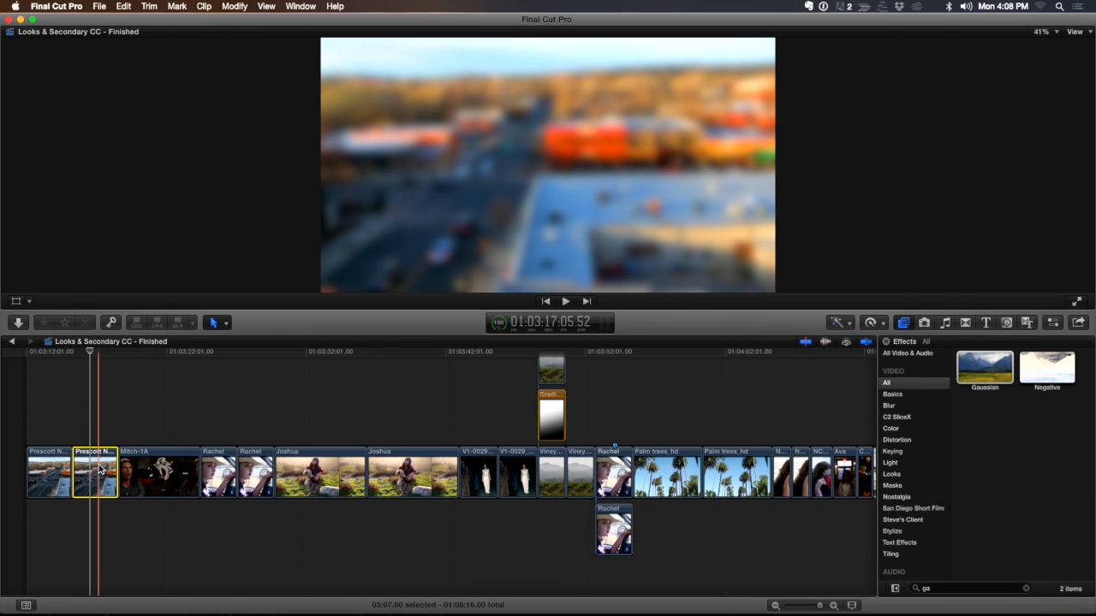
Show the clip's effect settings and add a shape mask to the Gaussian effect.
key(super+4)
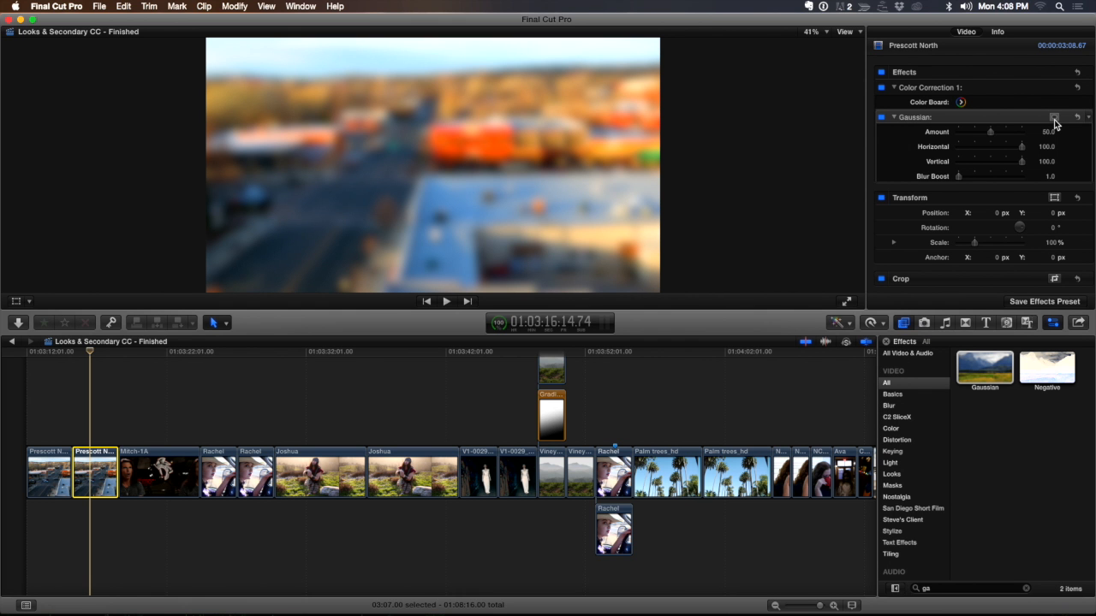
click(1053, 119)
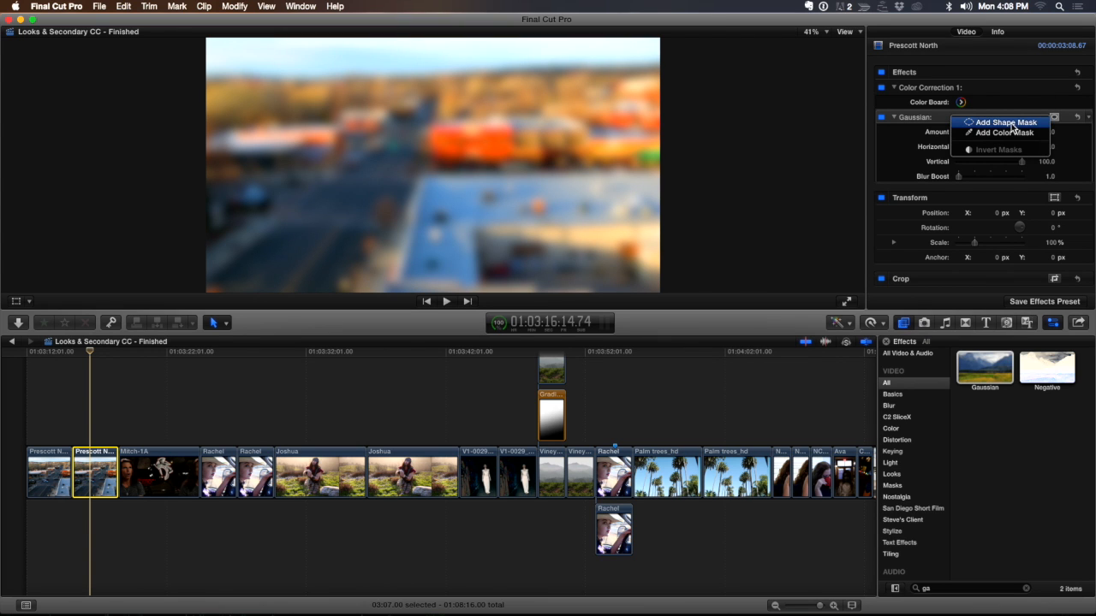
click(1013, 127)
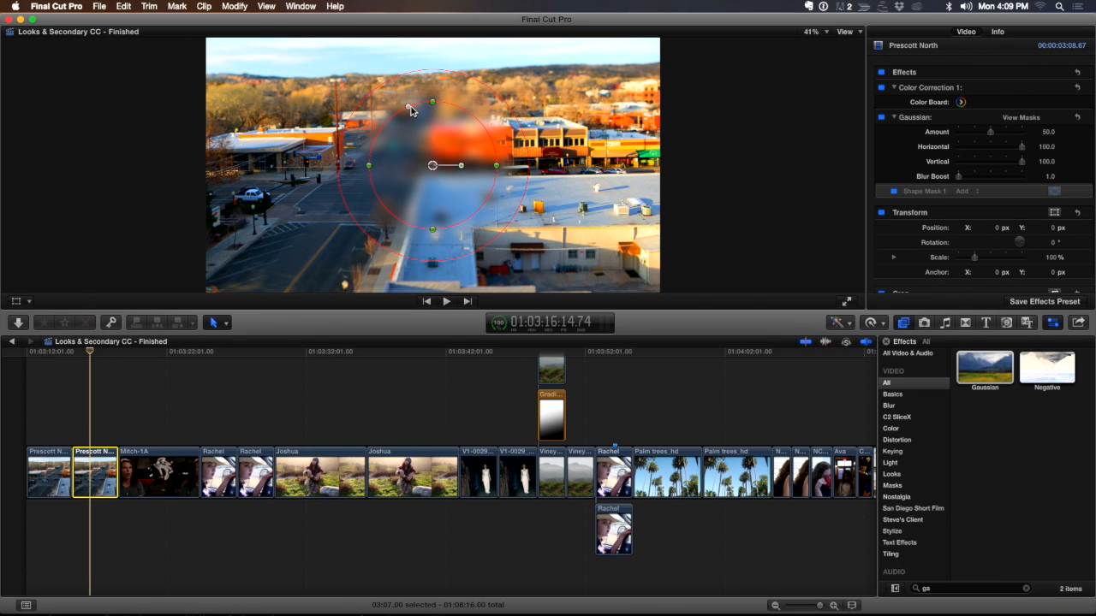
Turn the circular mask into a rectangle, stretch it horizontally beyond both frame edges, and slightly tighten its outer feather.
drag(409, 109, 346, 103)
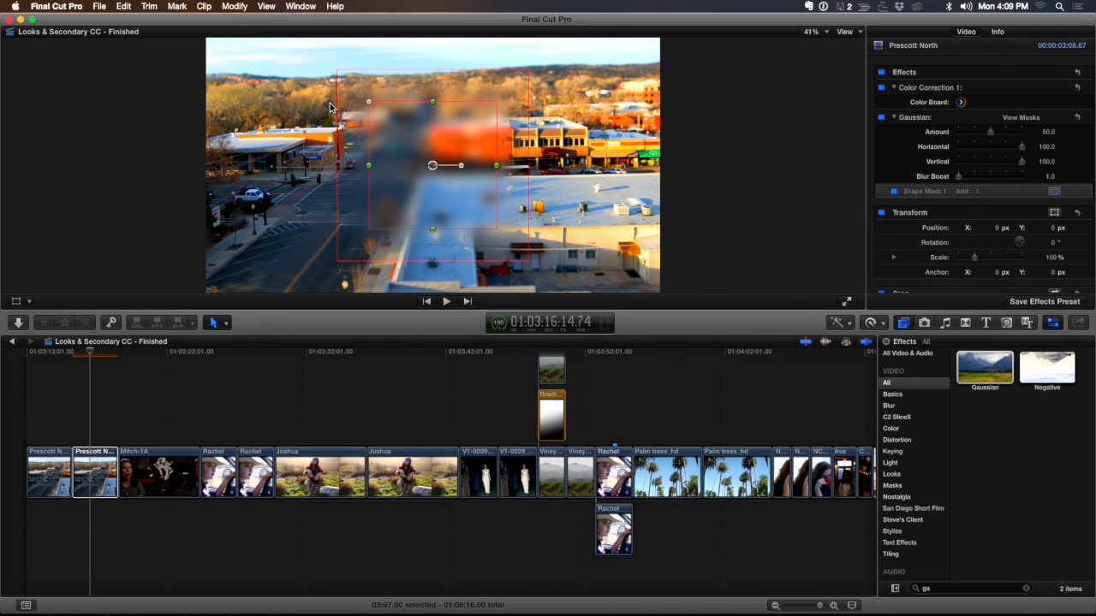
drag(498, 167, 697, 166)
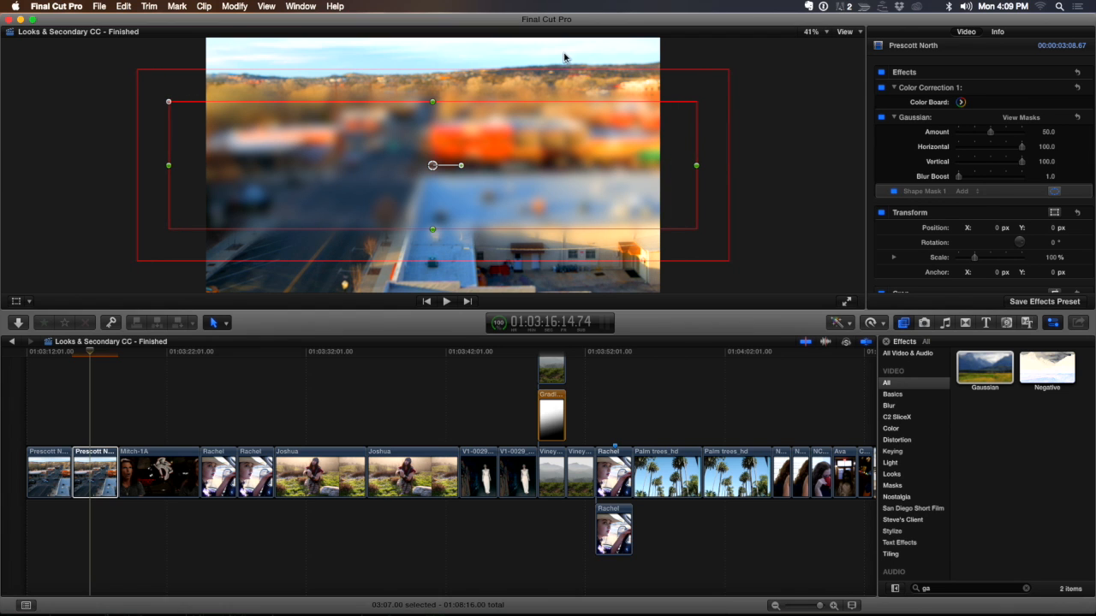
mouse_move(552, 67)
mouse_down()
mouse_move(552, 84)
mouse_move(543, 46)
mouse_move(546, 86)
mouse_move(549, 77)
mouse_up()
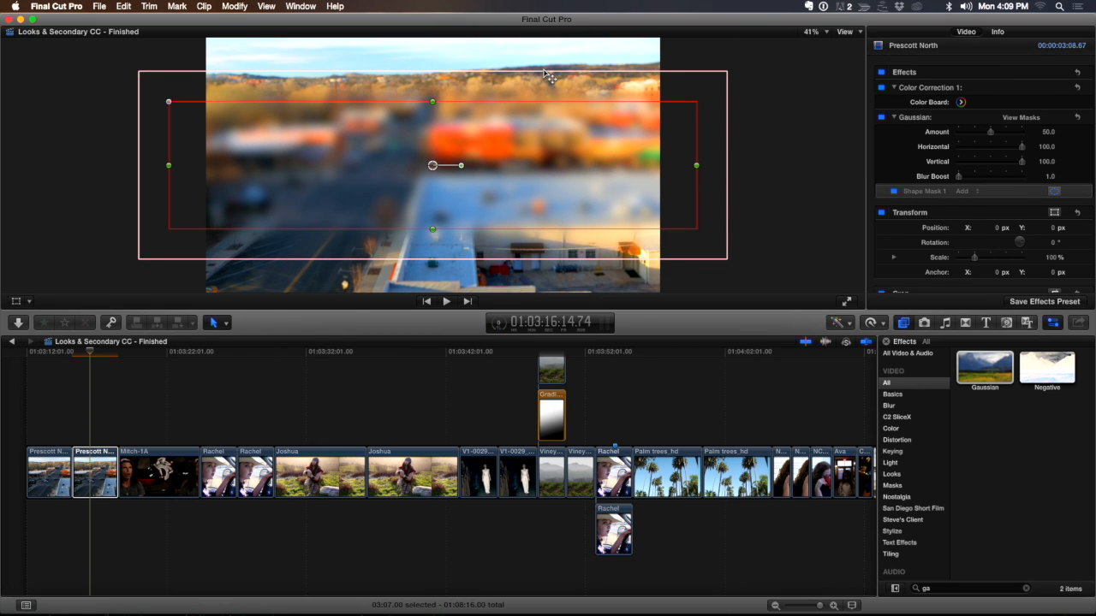
Disable Color Correction 1 and invert the Gaussian effect's mask so that only the area outside the rectangle is blurred.
click(1054, 90)
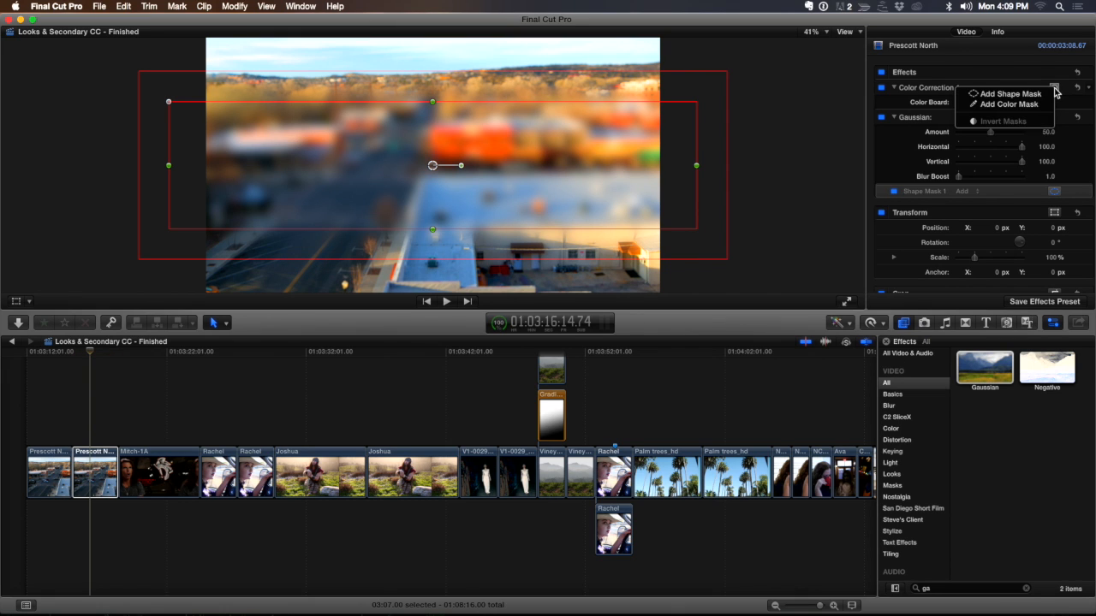
click(1026, 128)
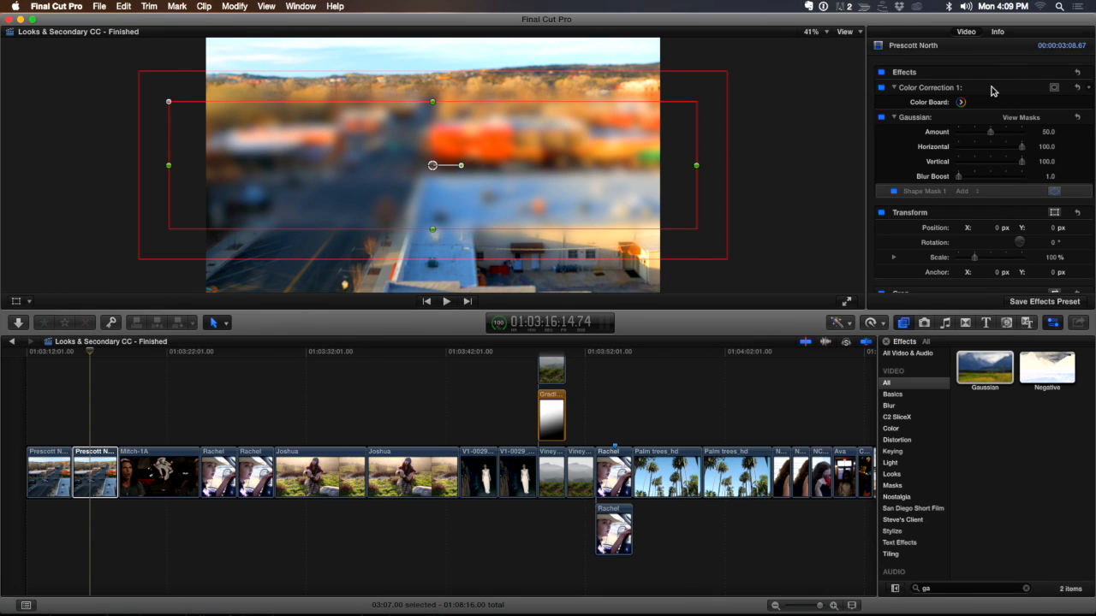
click(881, 87)
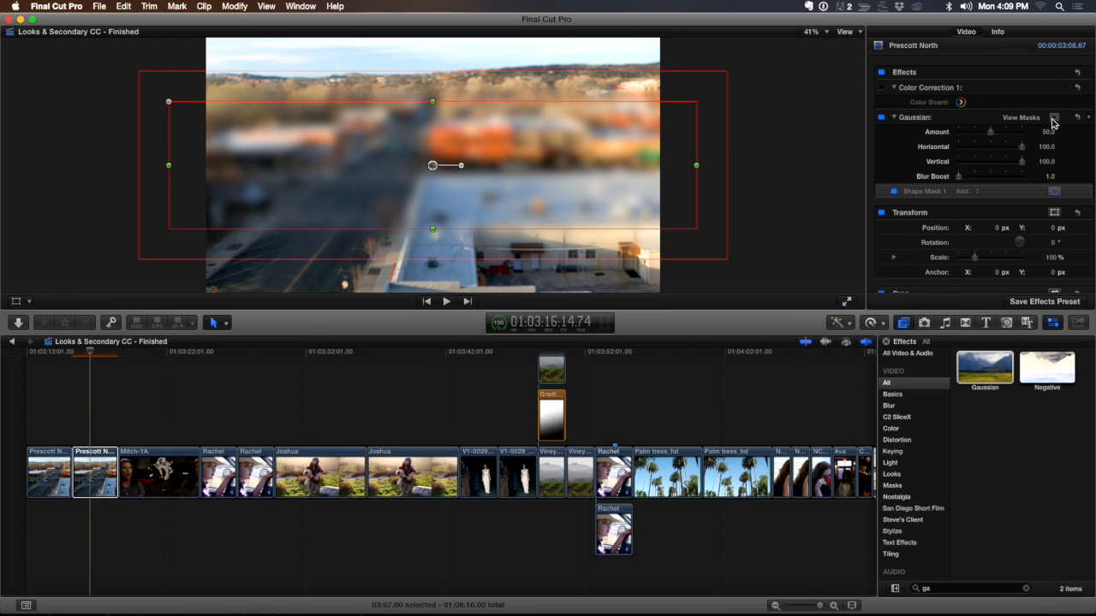
click(1053, 120)
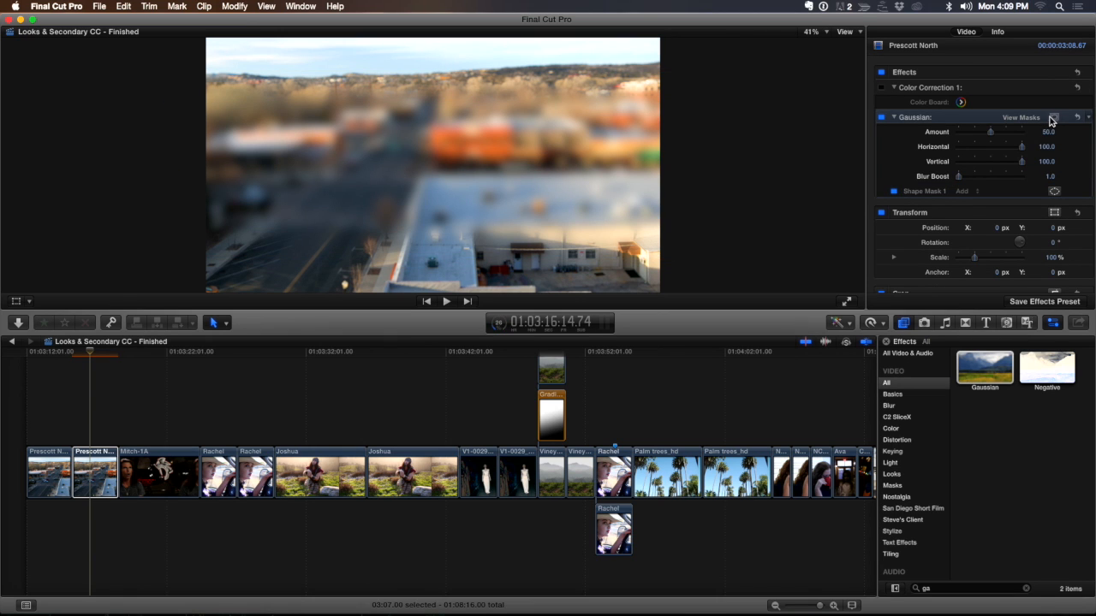
click(1051, 118)
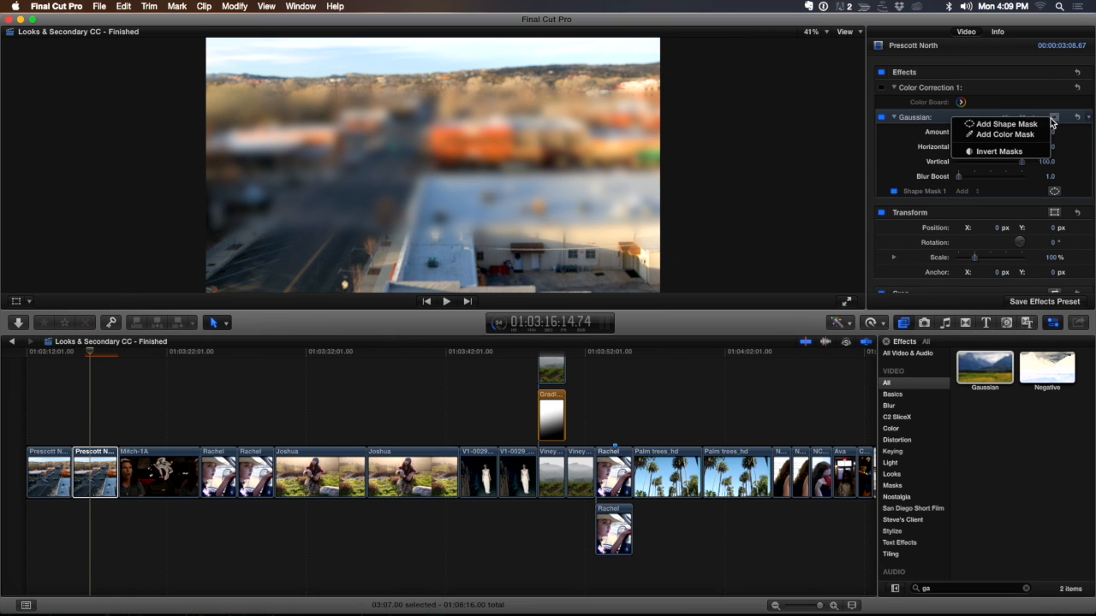
click(1017, 152)
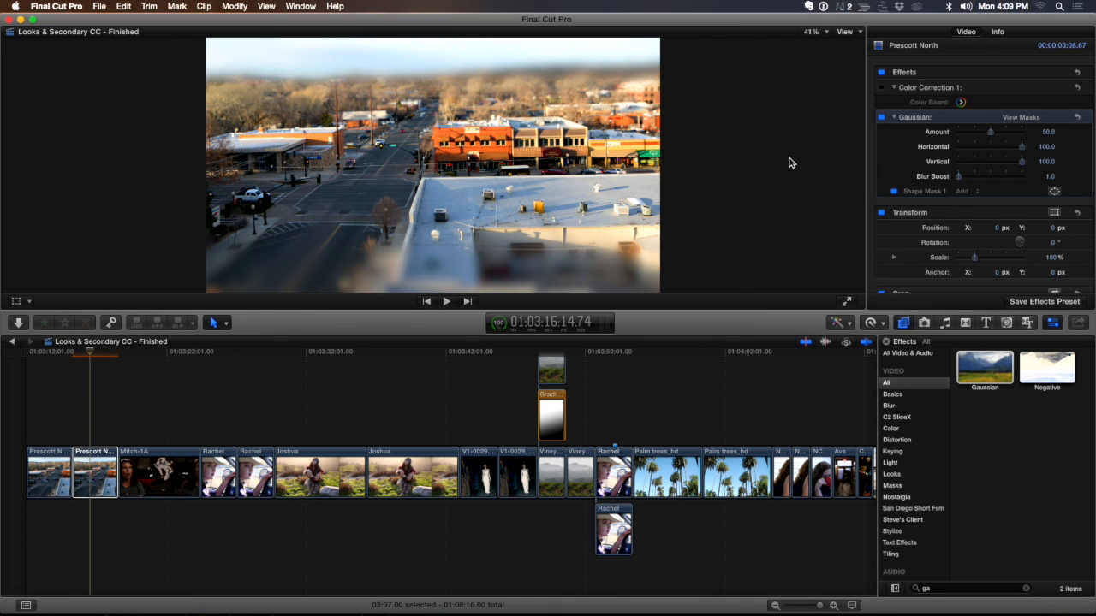
click(1053, 120)
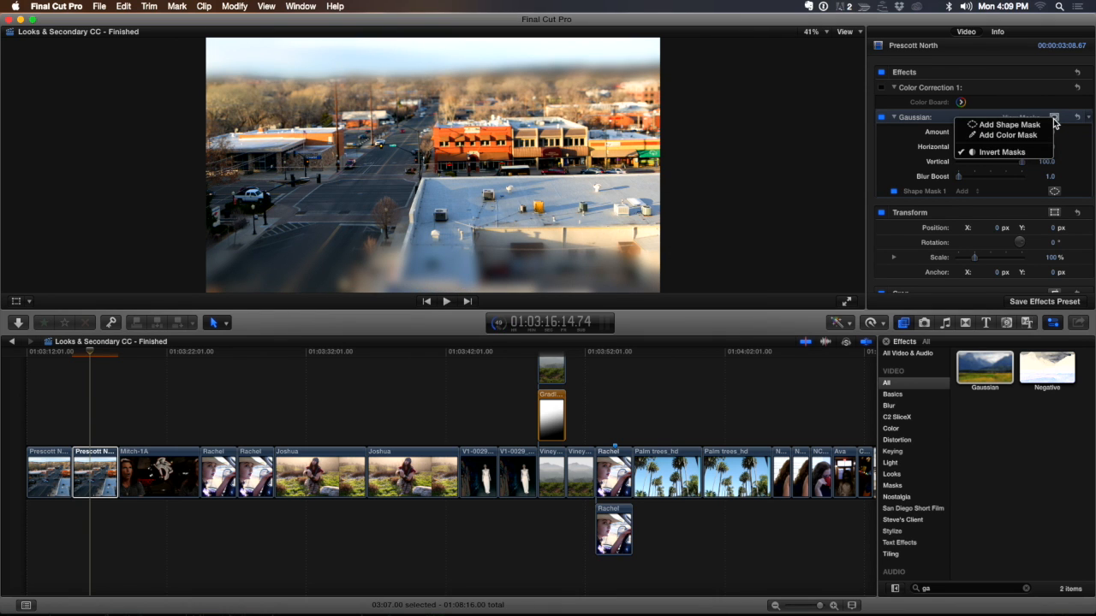
click(1052, 117)
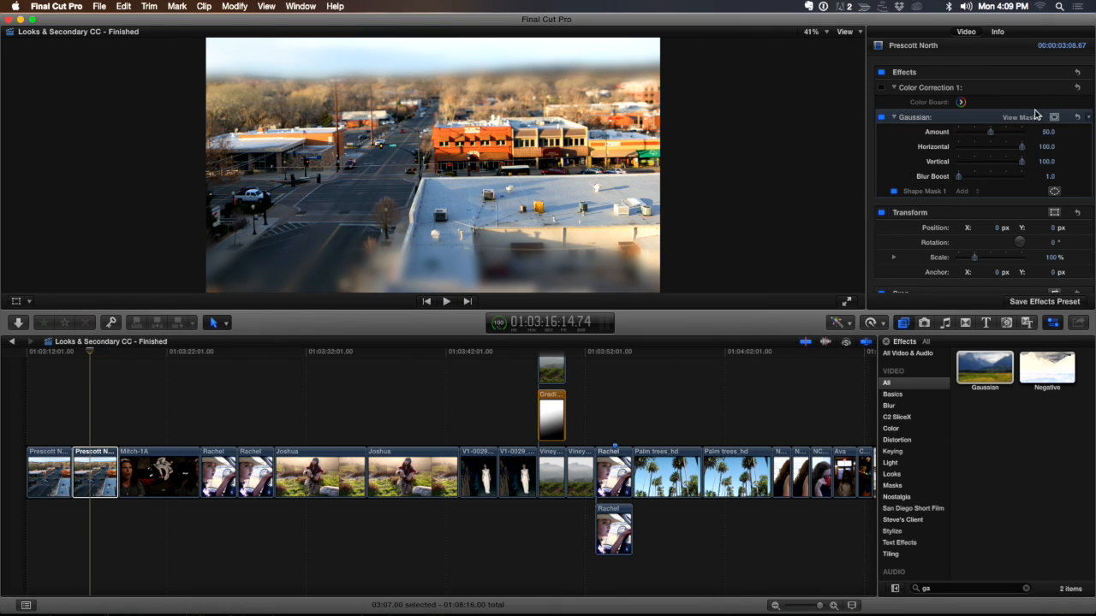
Set the Gaussian blur amount to 83.15 and re-enable Color Correction 1.
mouse_move(990, 134)
mouse_down()
mouse_move(973, 137)
mouse_move(1010, 137)
mouse_up()
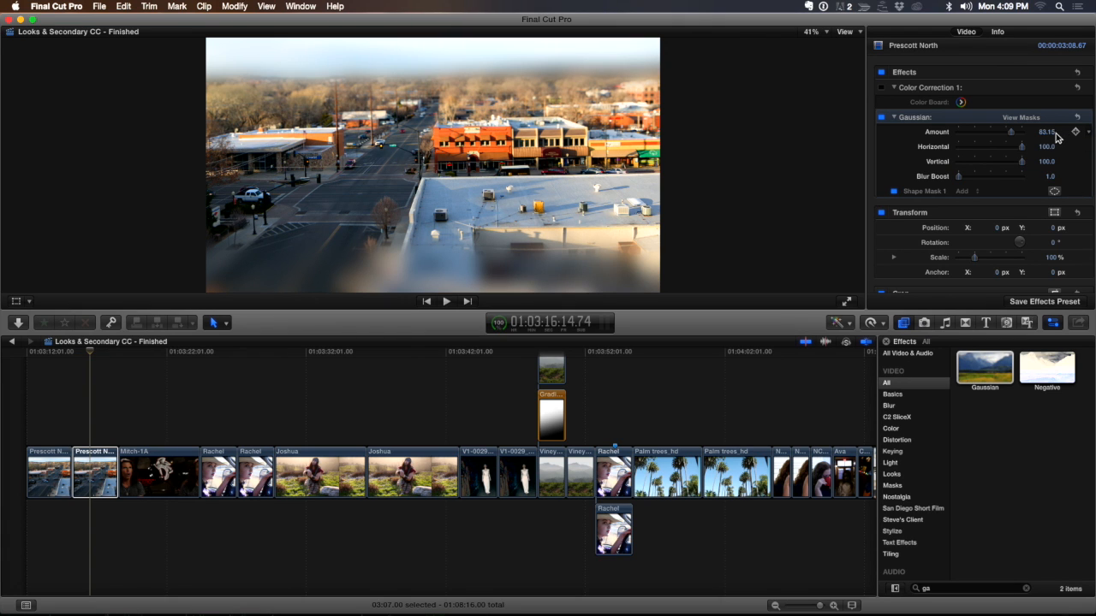
click(881, 88)
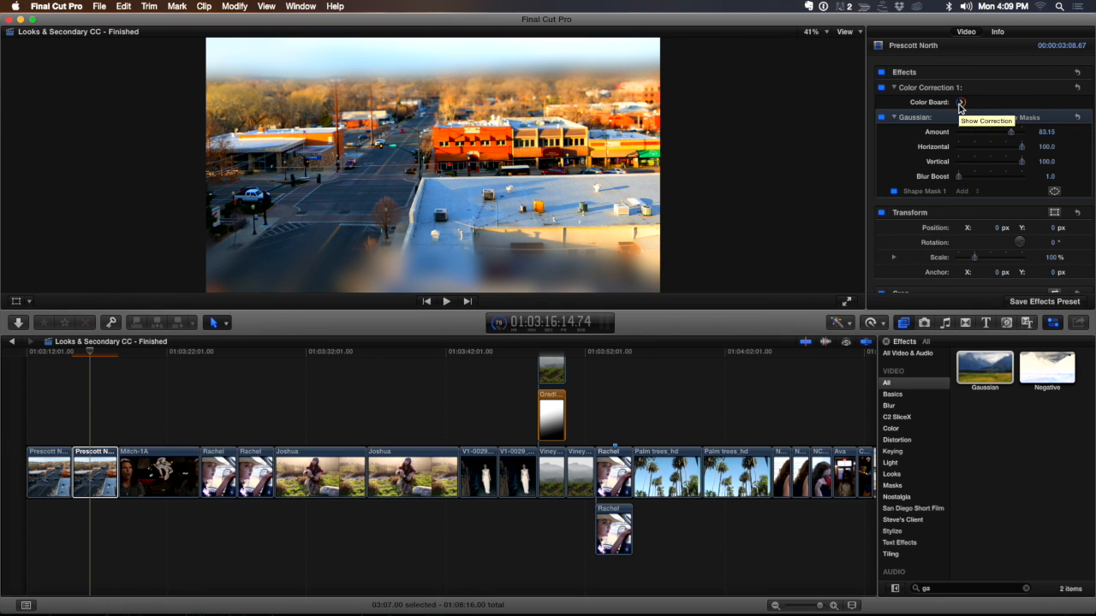
Set the global saturation of Color Correction 1 to 60% and return to the clip's effect settings.
click(961, 102)
click(981, 51)
mouse_move(883, 104)
mouse_down()
mouse_move(883, 177)
mouse_move(878, 114)
mouse_up()
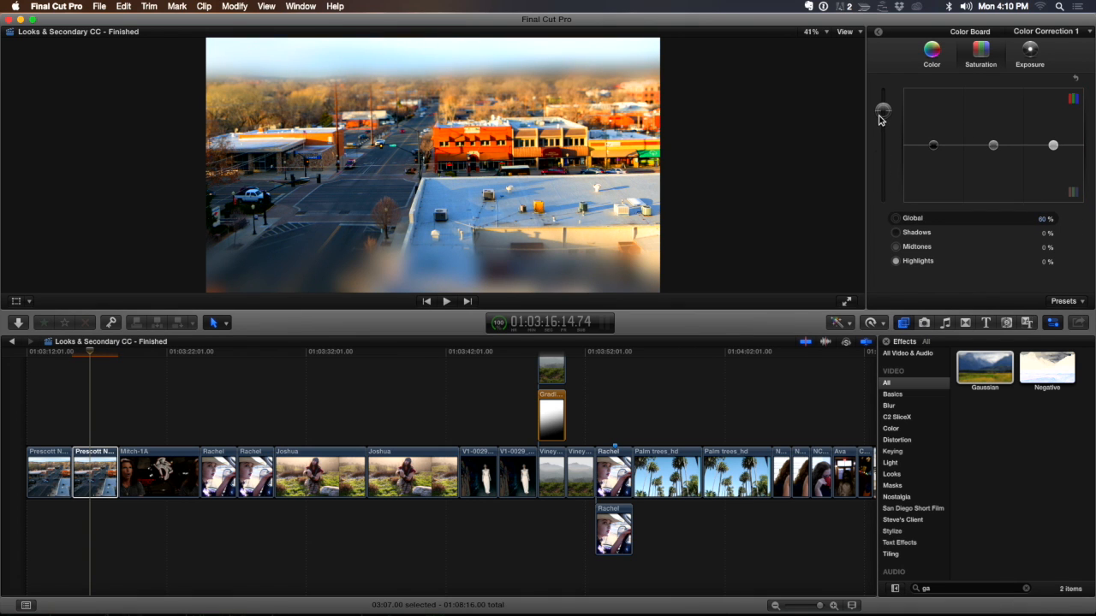
click(878, 33)
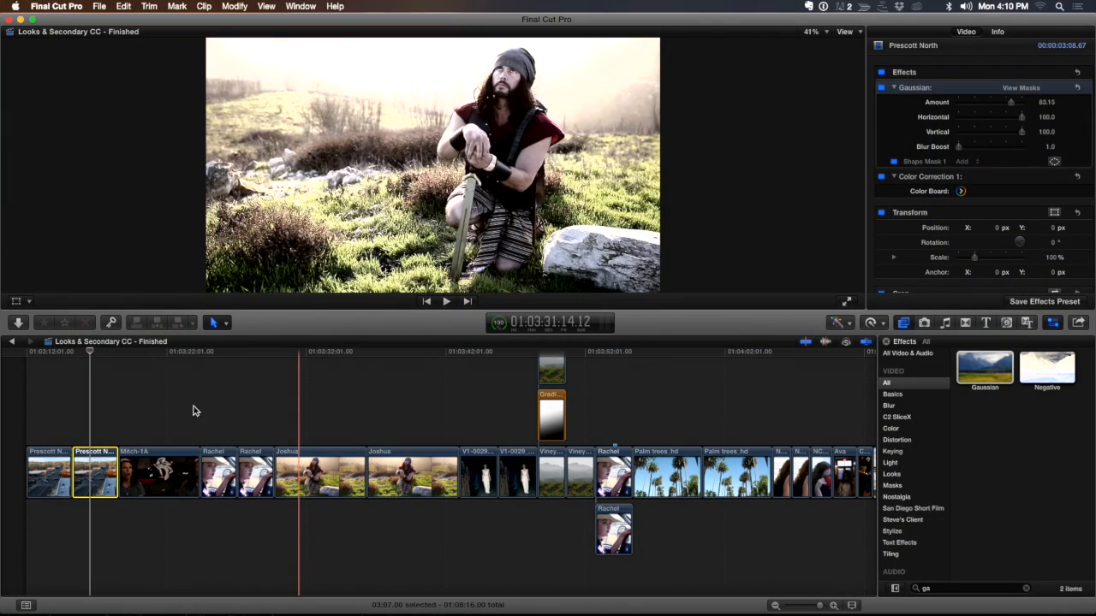
Return the playhead to the second Prescott North clip and clear the effects search.
click(146, 381)
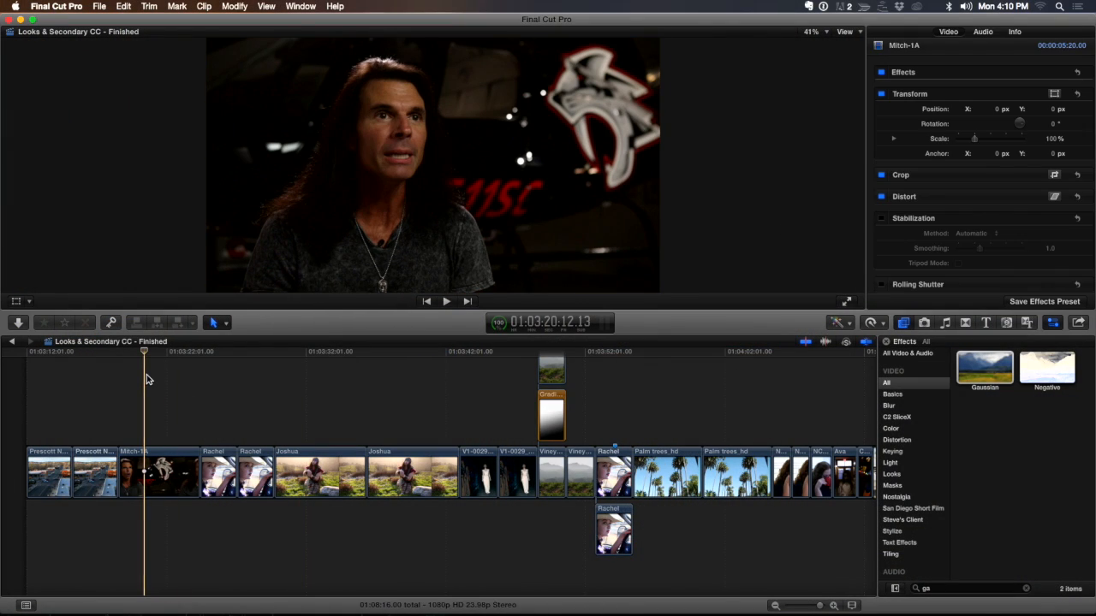
click(94, 380)
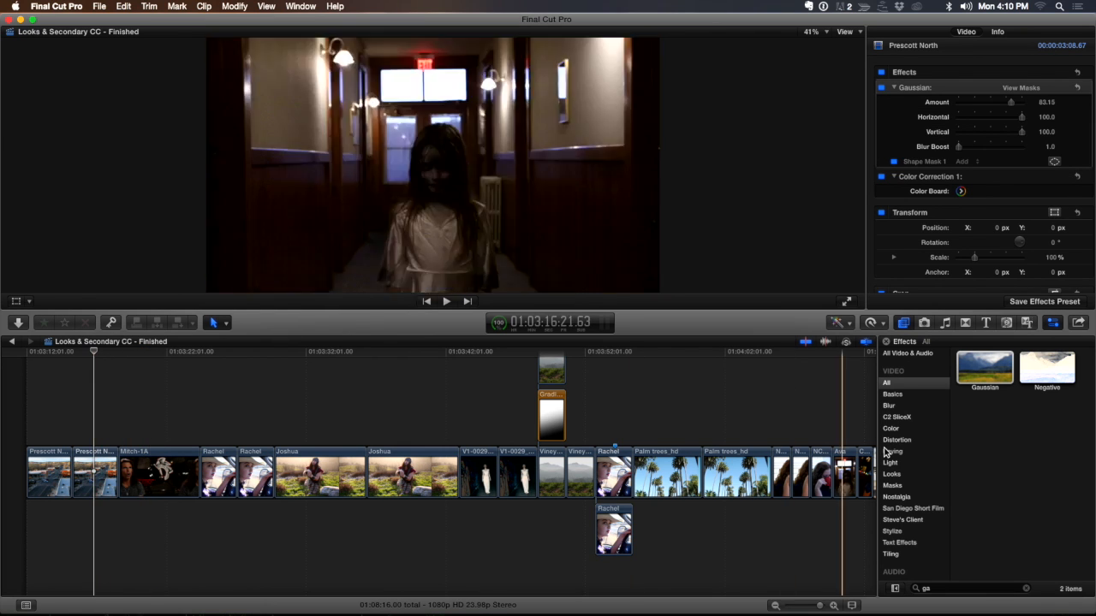
click(1027, 589)
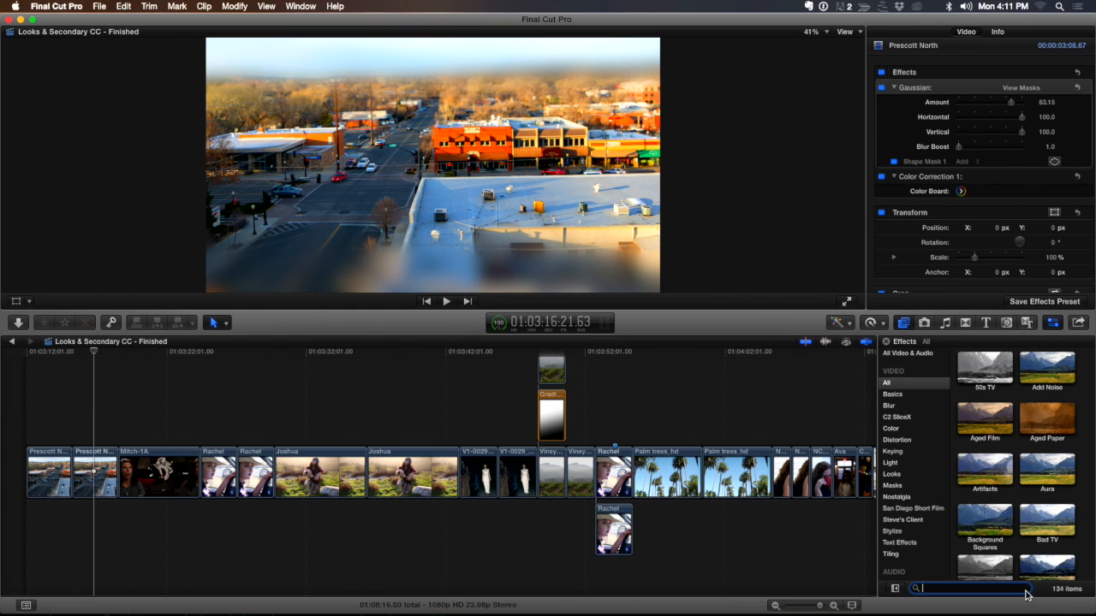
click(972, 266)
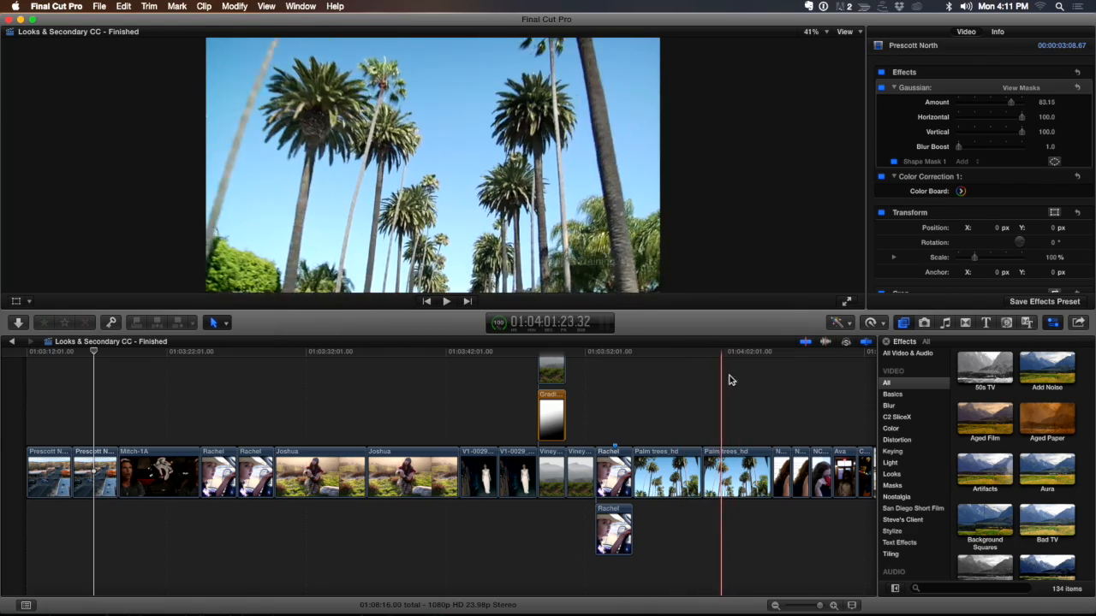
Park the playhead on the second Palm trees_hd clip and select Color Correction among the Color effects.
click(731, 380)
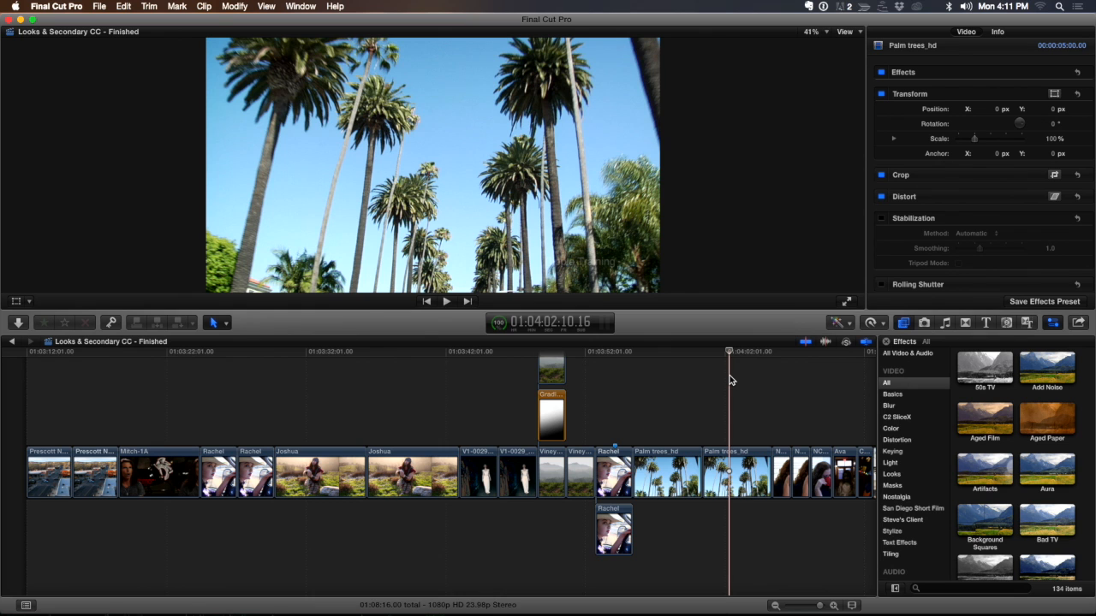
click(891, 429)
mouse_move(992, 419)
mouse_down()
mouse_move(848, 399)
mouse_move(738, 481)
mouse_move(997, 420)
mouse_up()
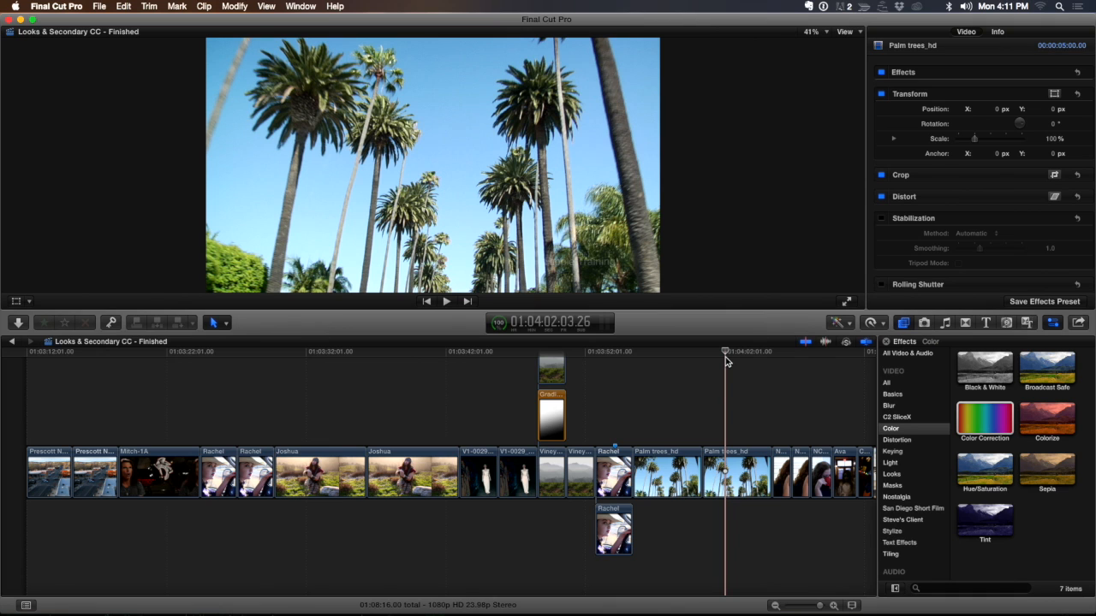
Add a color correction to the second Palm trees_hd clip and lower its shadow exposure to -50%.
key(super+6)
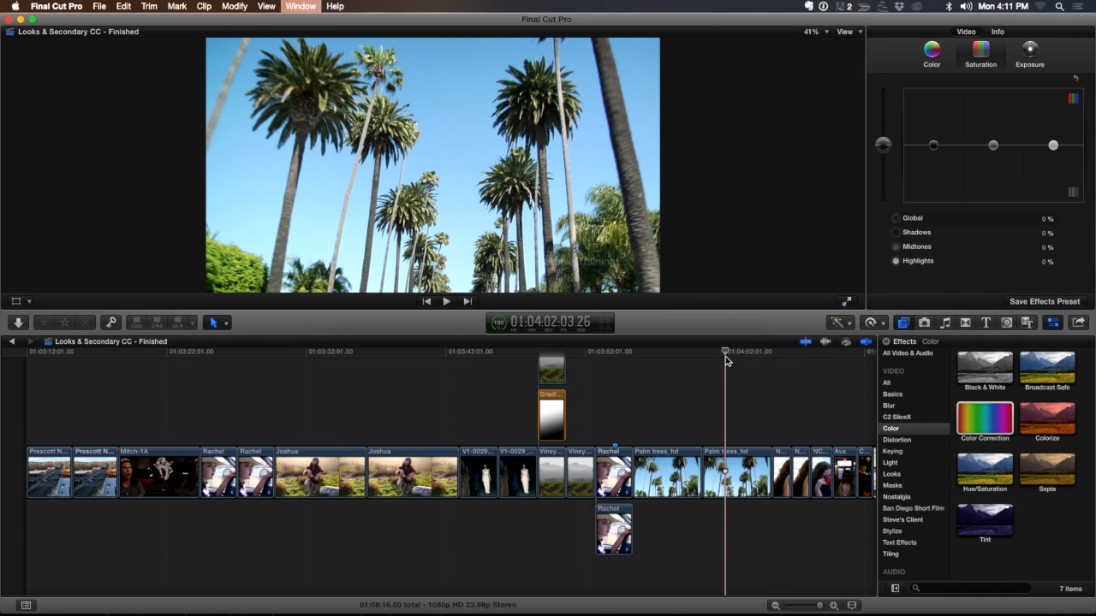
click(931, 49)
click(983, 53)
click(1022, 54)
drag(934, 145, 933, 174)
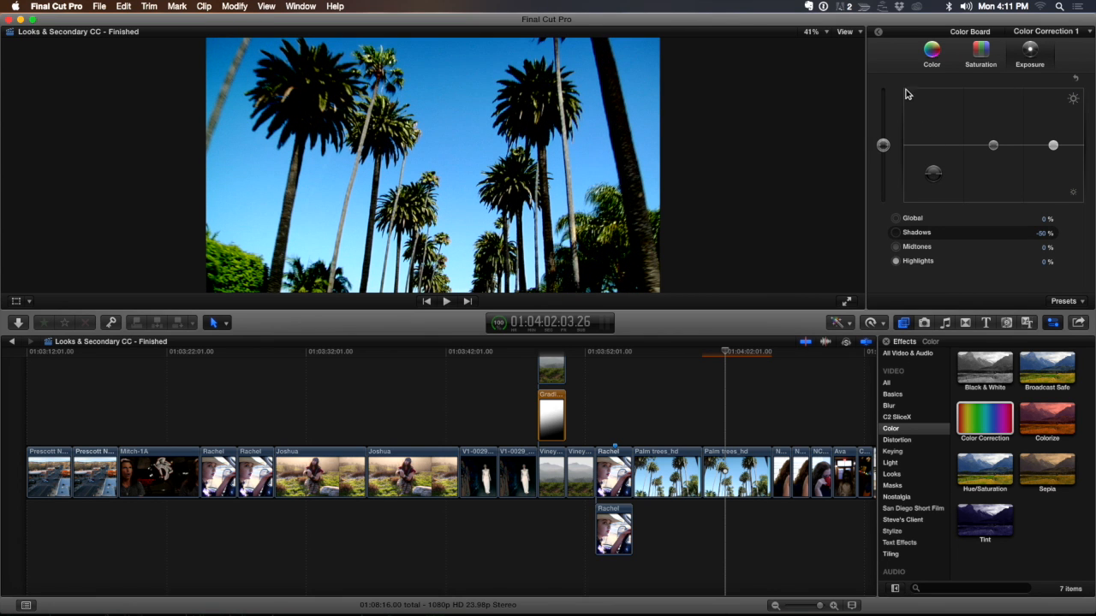
Delete Color Correction 1 from the second Palm trees_hd clip.
click(878, 35)
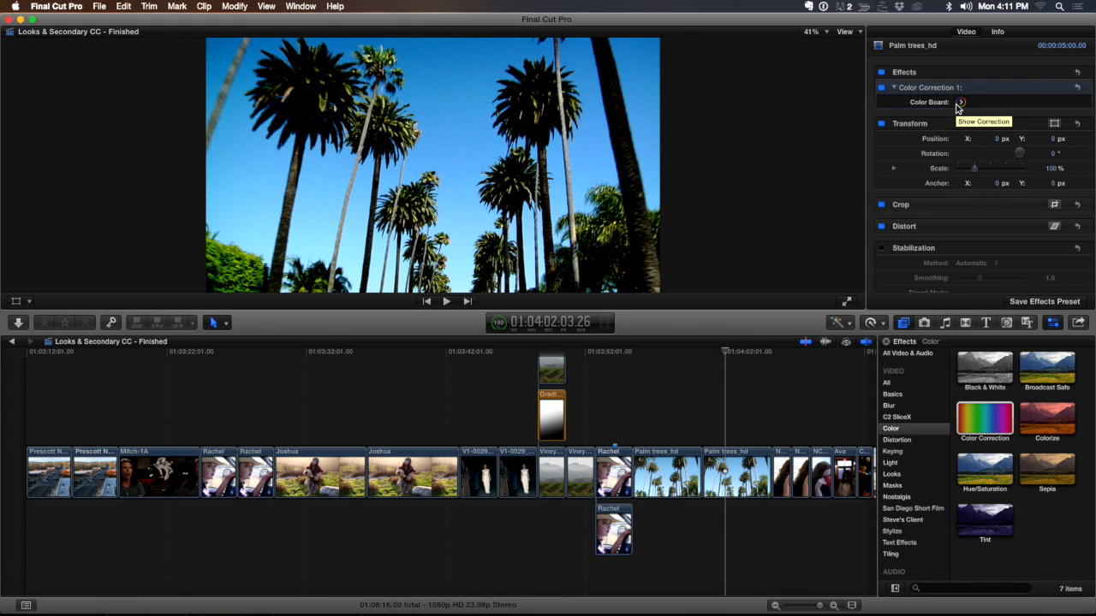
click(991, 88)
key(Delete)
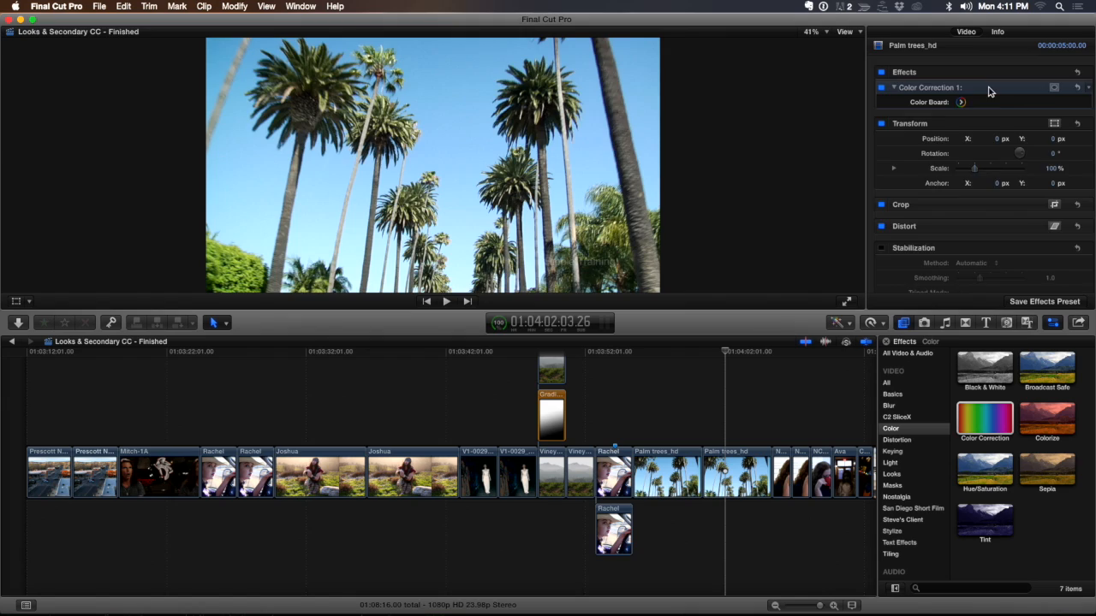
Apply Color Correction to the second Palm trees_hd clip and add a color mask to the effect.
click(728, 360)
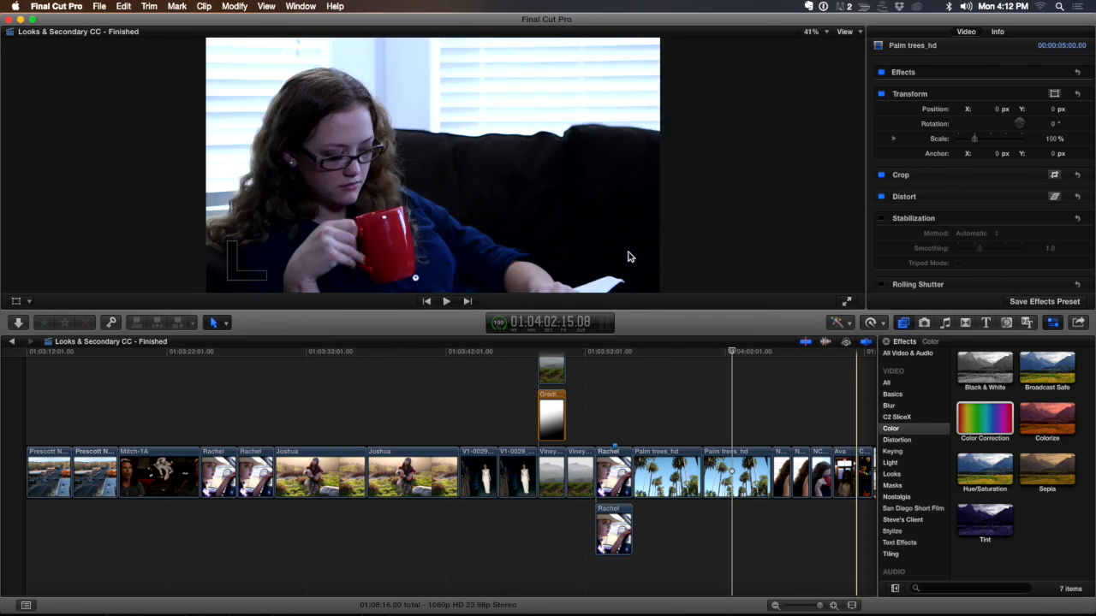
drag(984, 415, 733, 459)
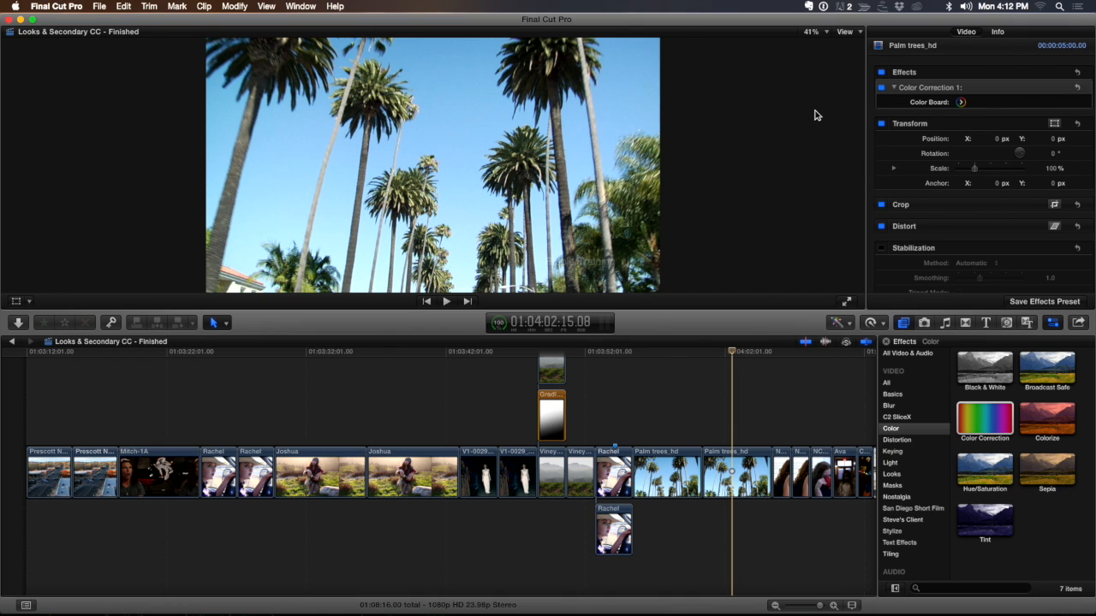
mouse_move(1043, 90)
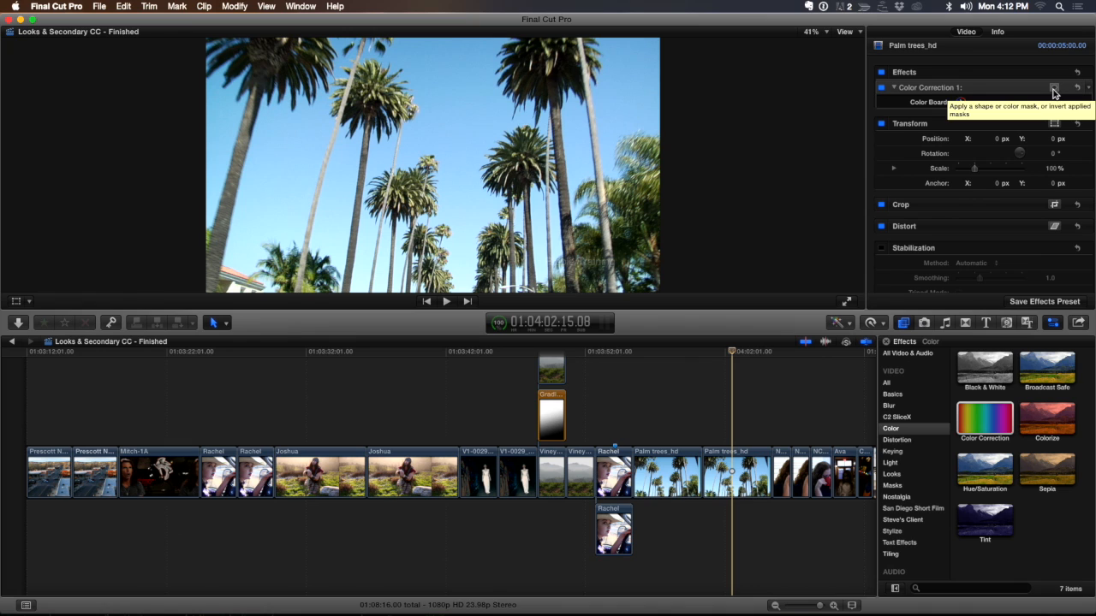
click(1054, 91)
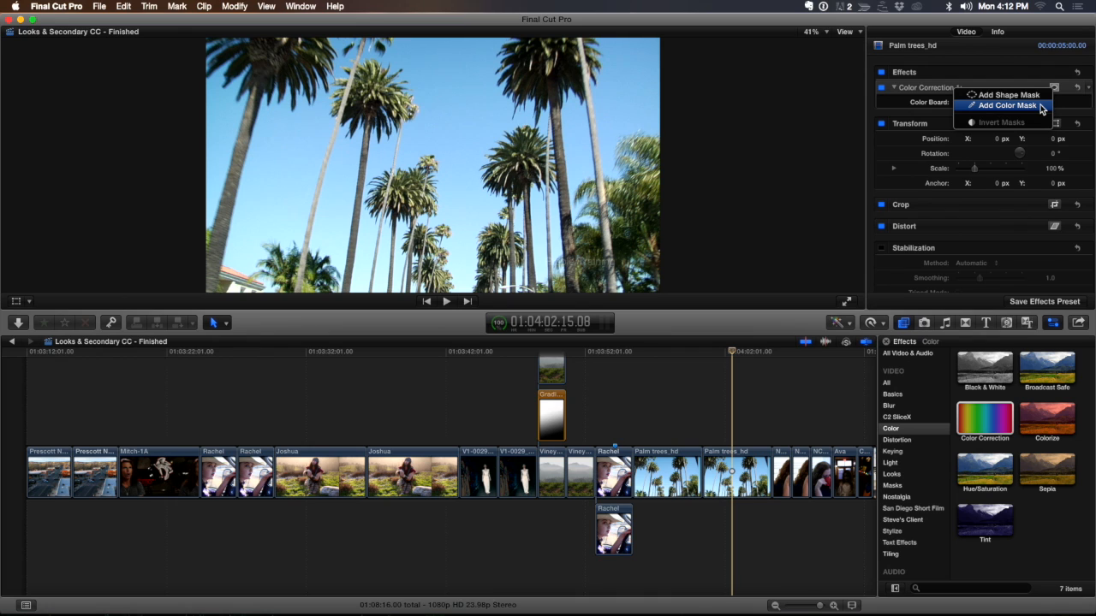
click(1037, 105)
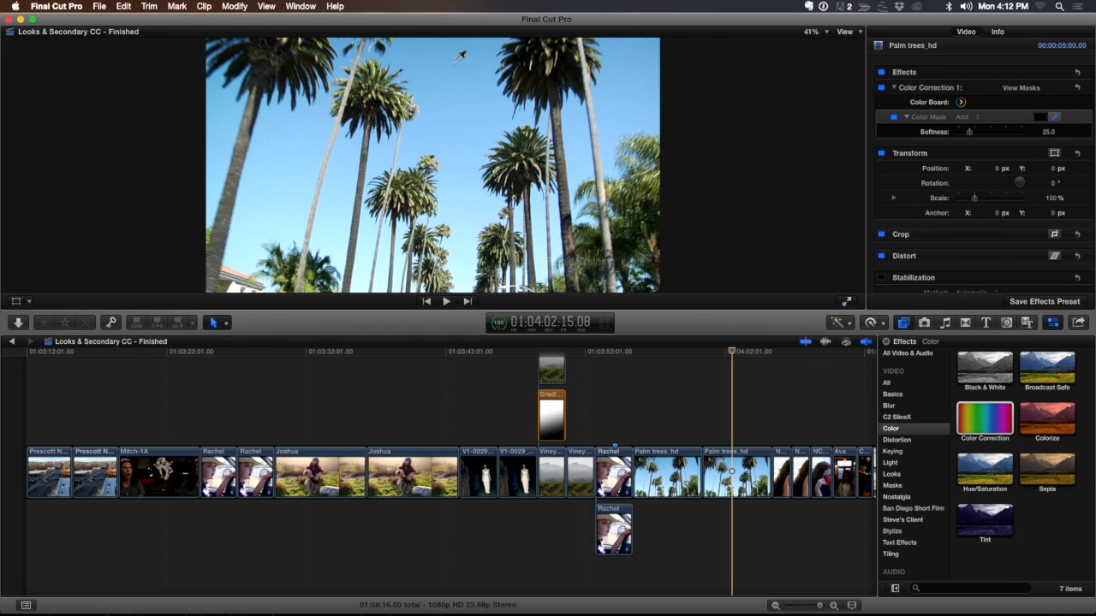
Sample the sky into the color mask, from the deeper blue near the top down to the pale horizon.
drag(437, 56, 468, 67)
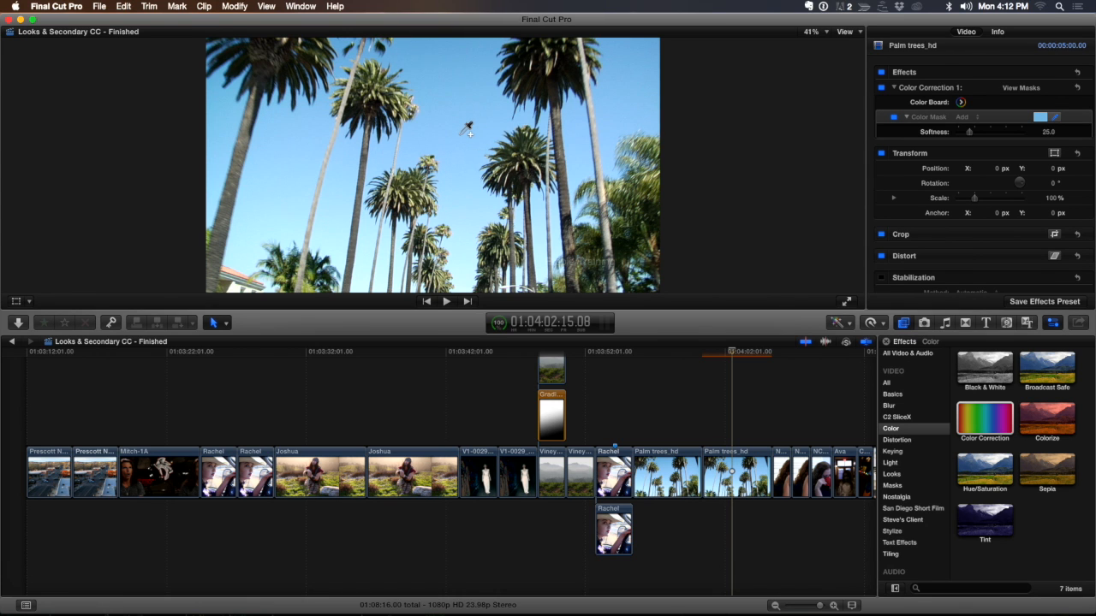
drag(460, 134, 478, 152)
drag(468, 204, 474, 219)
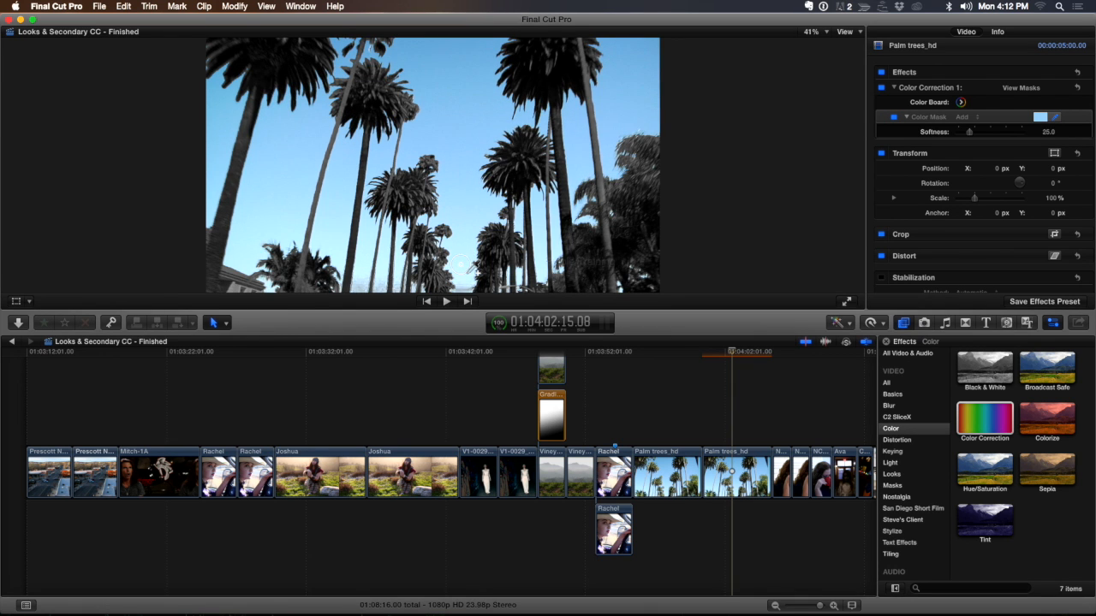
drag(467, 270, 469, 271)
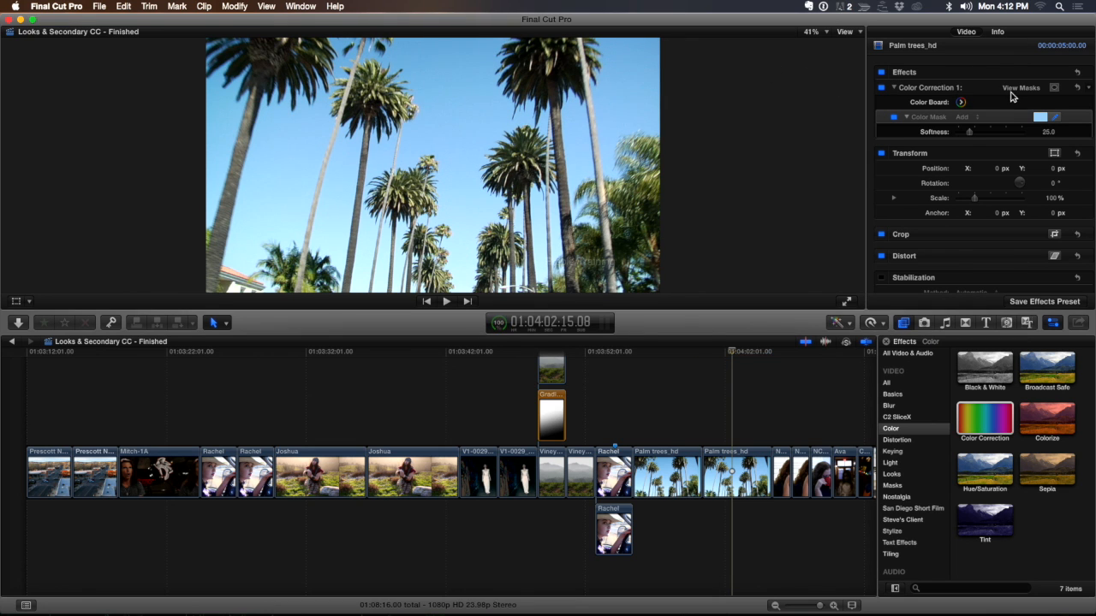
Set the color mask's softness to 21 while viewing the mask, and switch back to the normal picture.
click(1009, 89)
mouse_move(971, 137)
mouse_down()
mouse_move(996, 129)
mouse_move(968, 131)
mouse_move(1001, 132)
mouse_move(970, 137)
mouse_move(1005, 145)
mouse_move(970, 144)
mouse_up()
click(1027, 87)
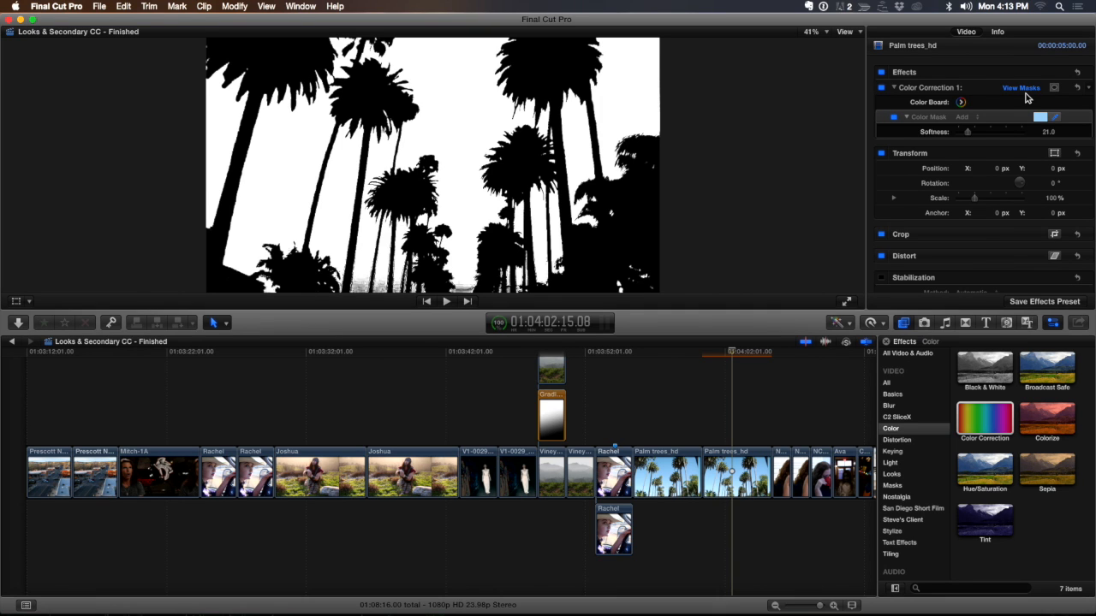
click(960, 103)
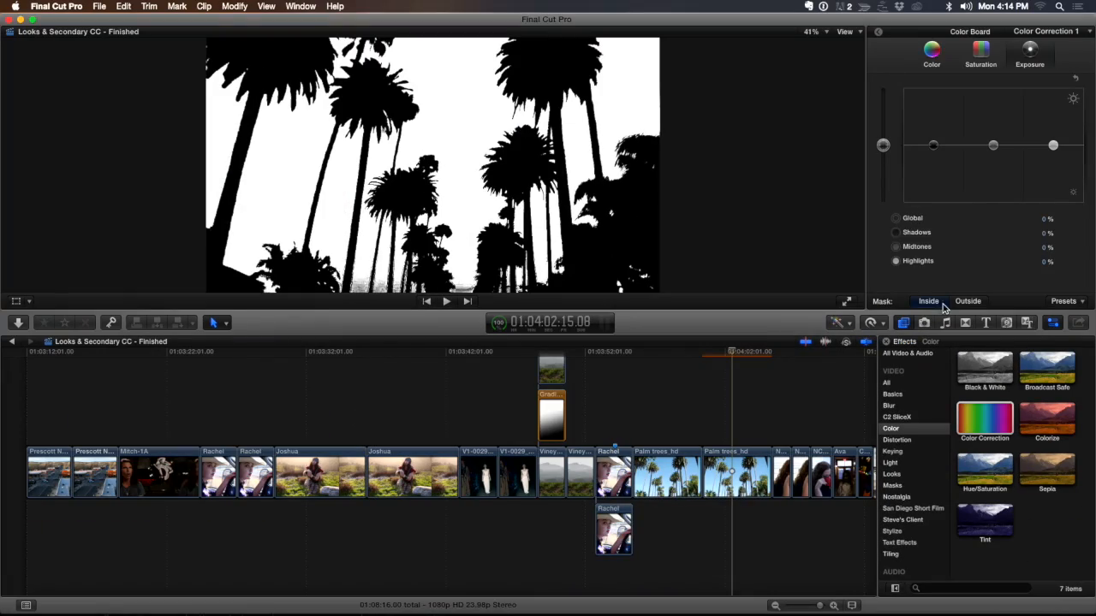
click(876, 34)
click(1022, 89)
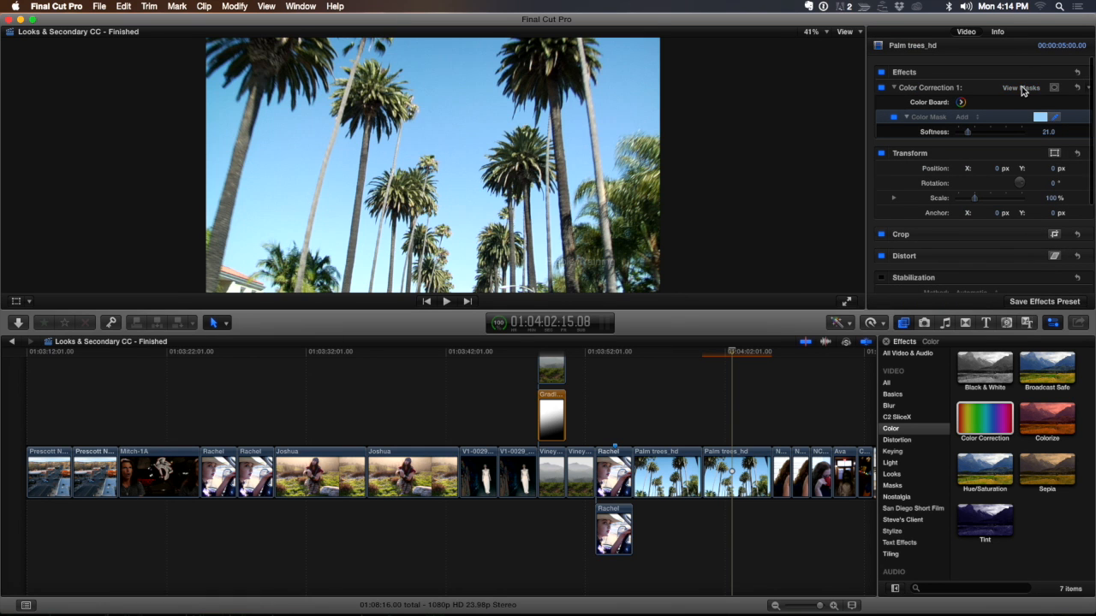
Push the global color inside the mask to blue at 236° and 37%.
click(961, 103)
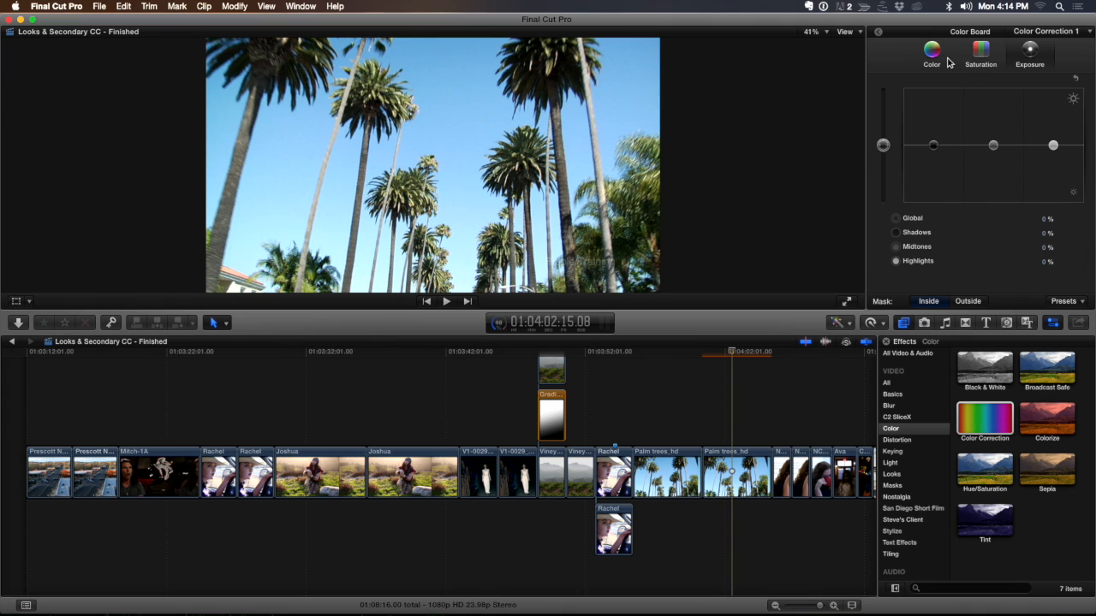
click(932, 53)
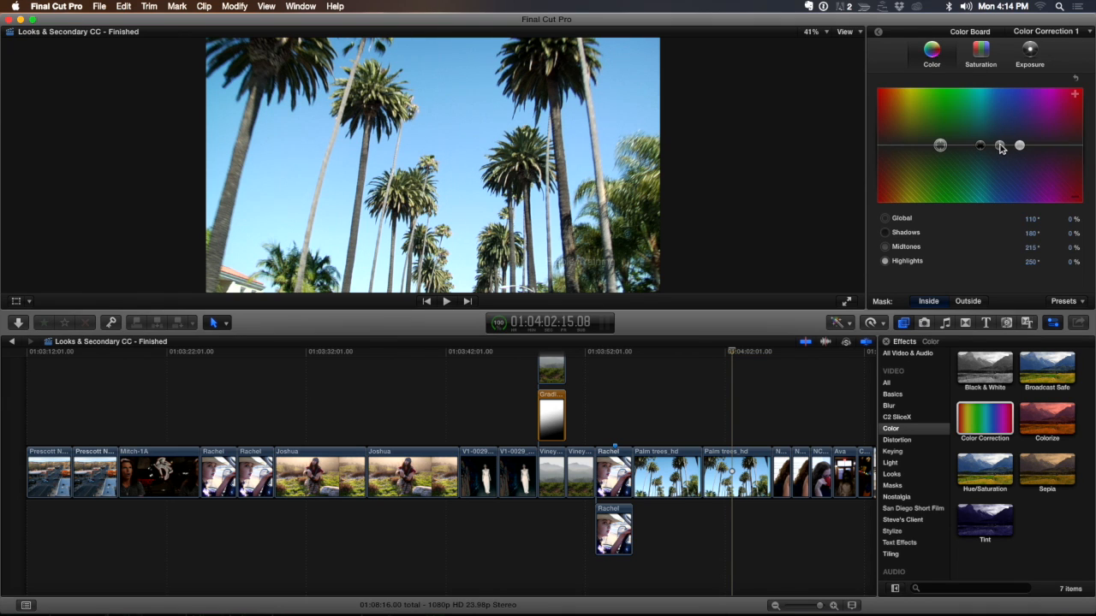
click(941, 147)
drag(942, 150, 1012, 137)
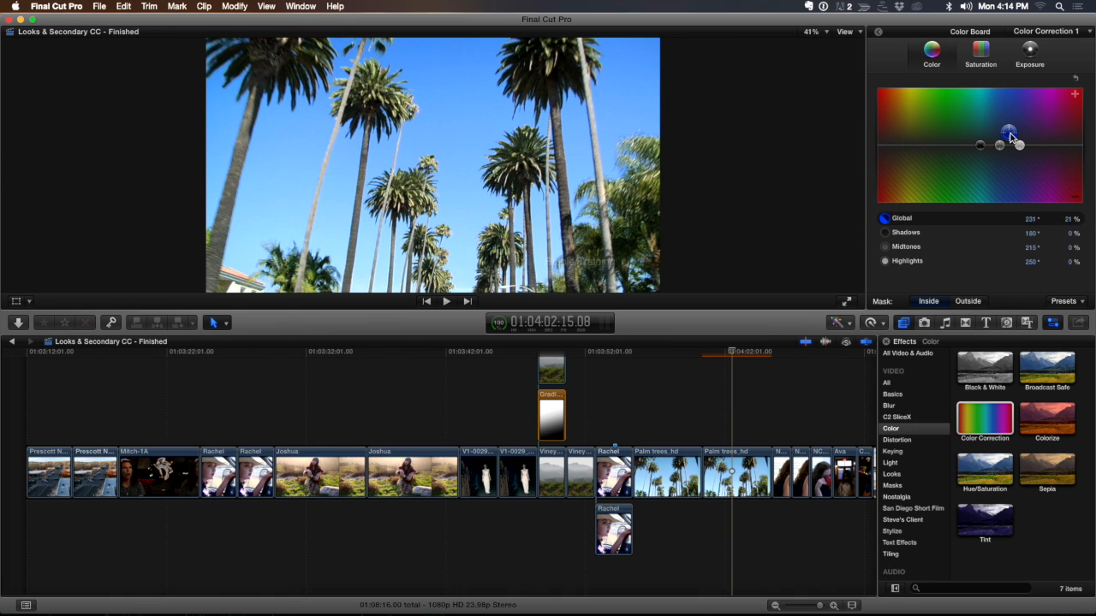
drag(1009, 137, 1014, 128)
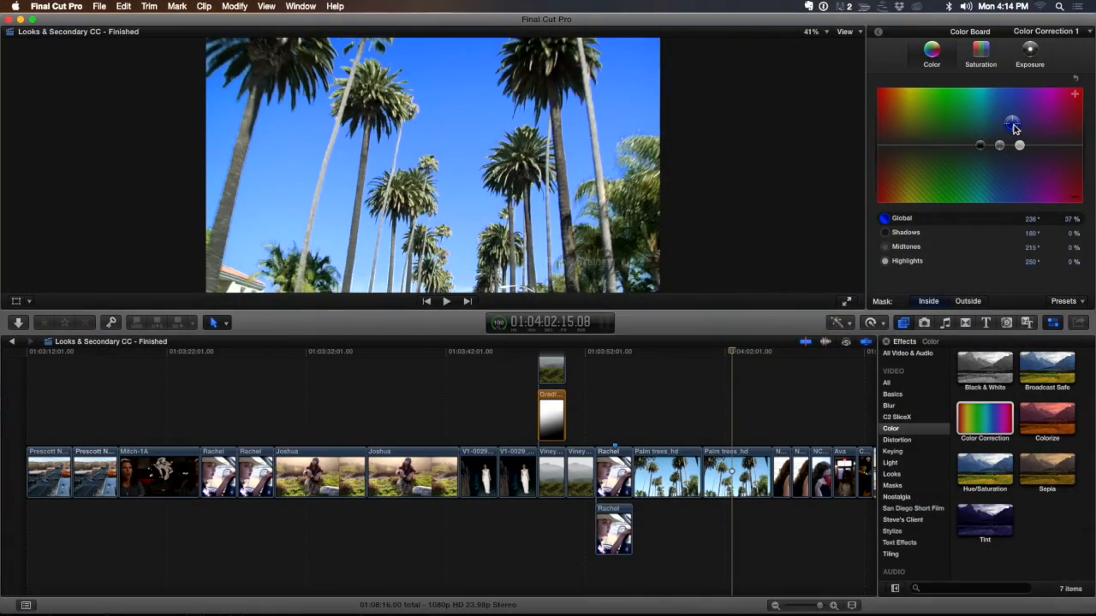
drag(1002, 139, 1014, 128)
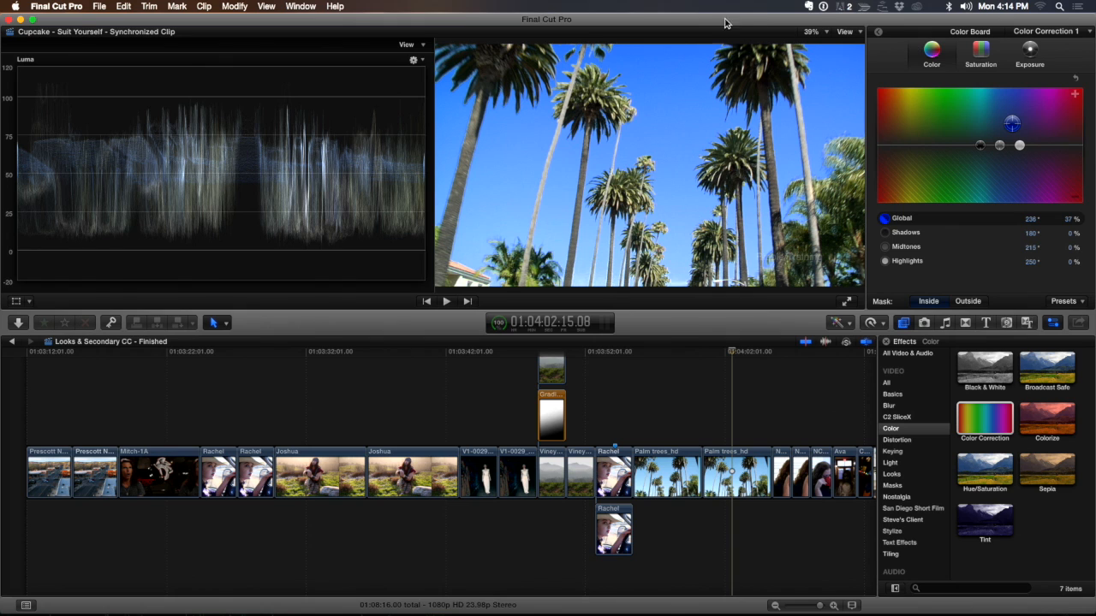
Try the four-scope layout, return to a single scope, and set it to the vectorscope.
click(407, 45)
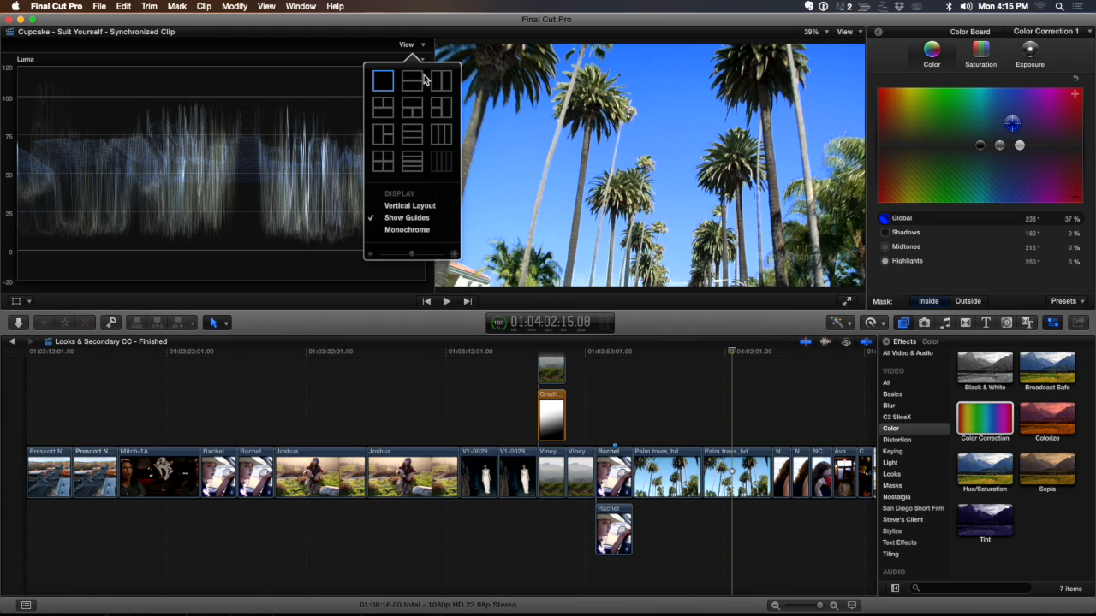
click(383, 161)
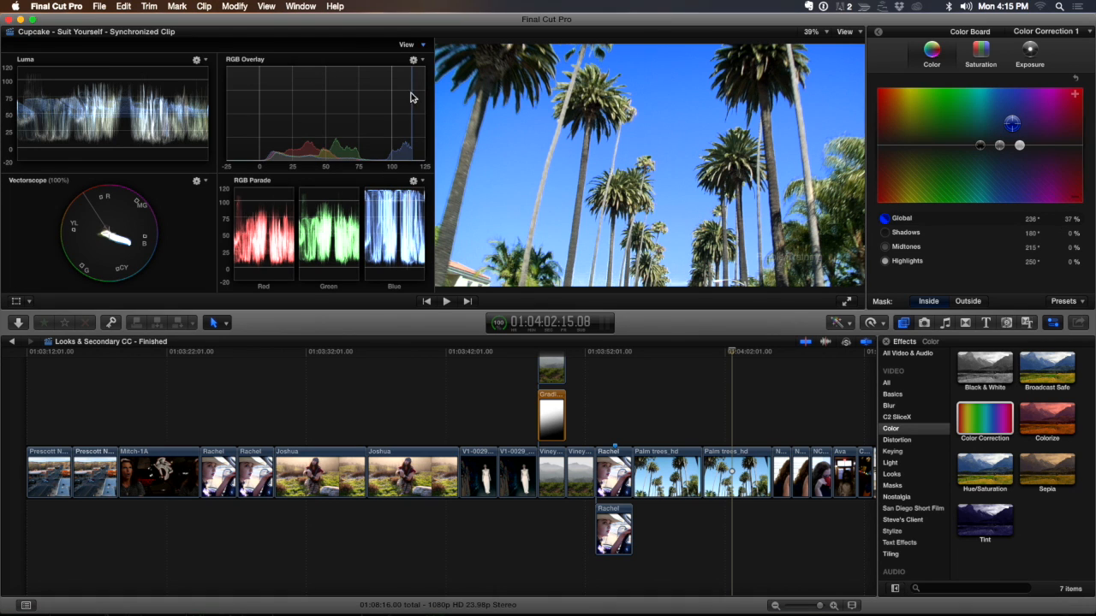
click(420, 49)
click(381, 79)
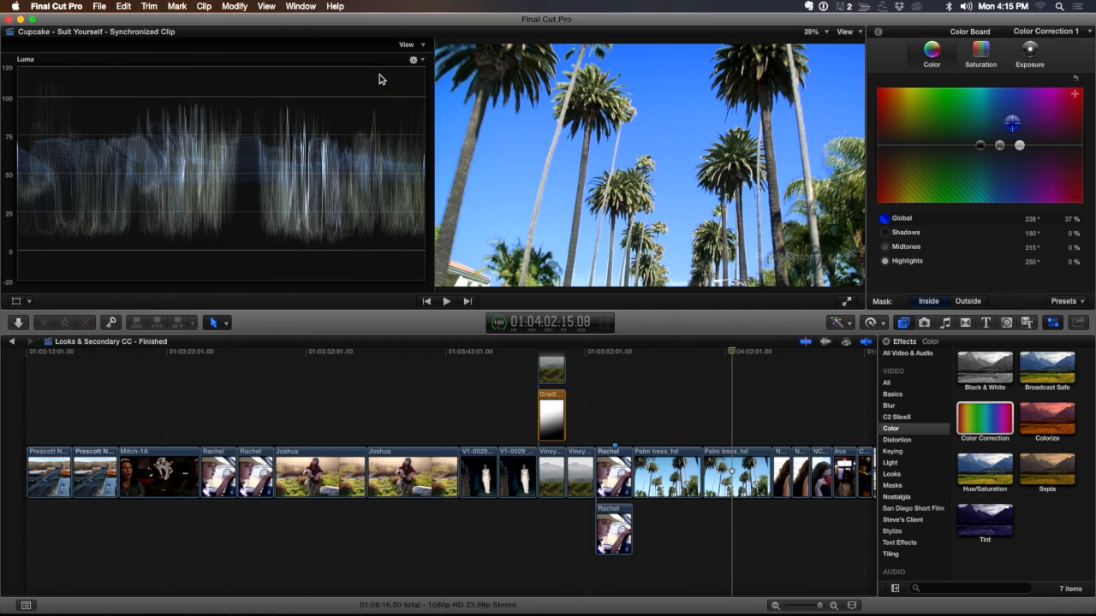
click(420, 61)
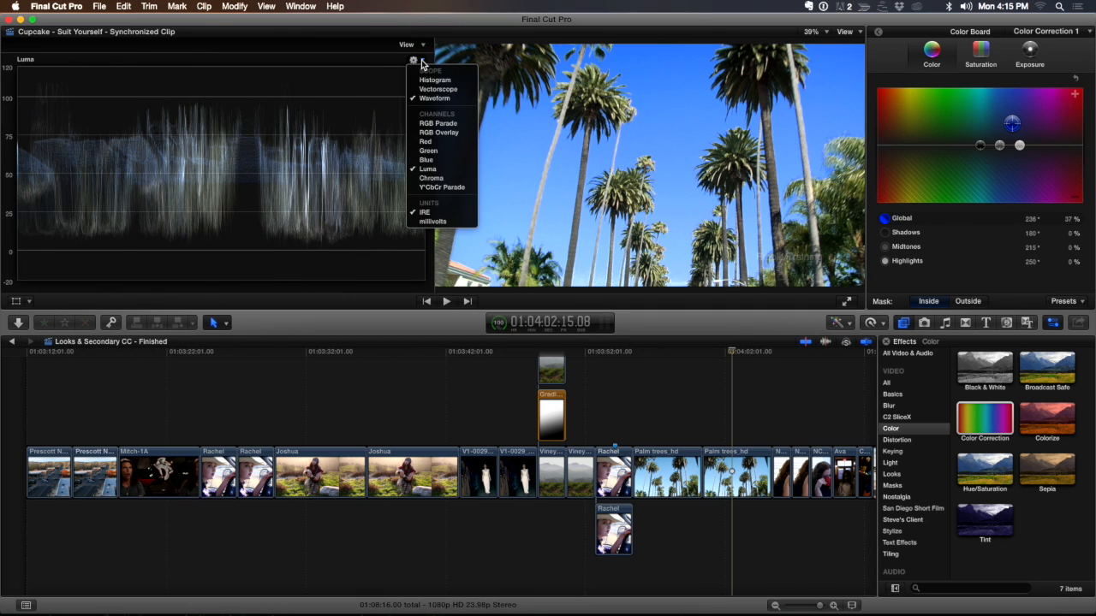
click(418, 89)
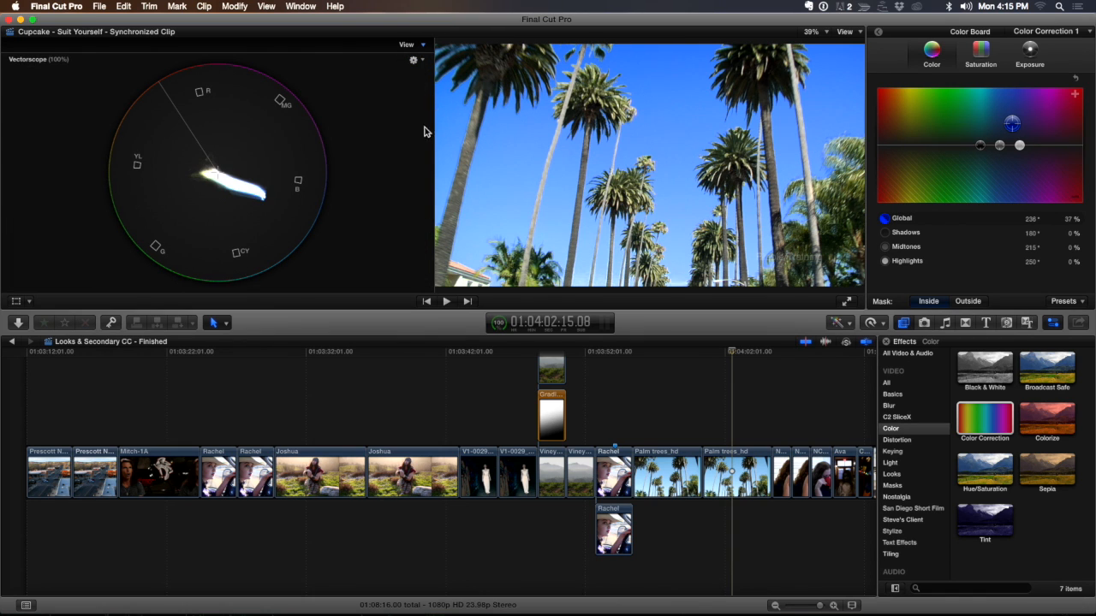
Compare the palm trees clip with Color Correction 1 switched off and back on.
click(878, 34)
click(884, 89)
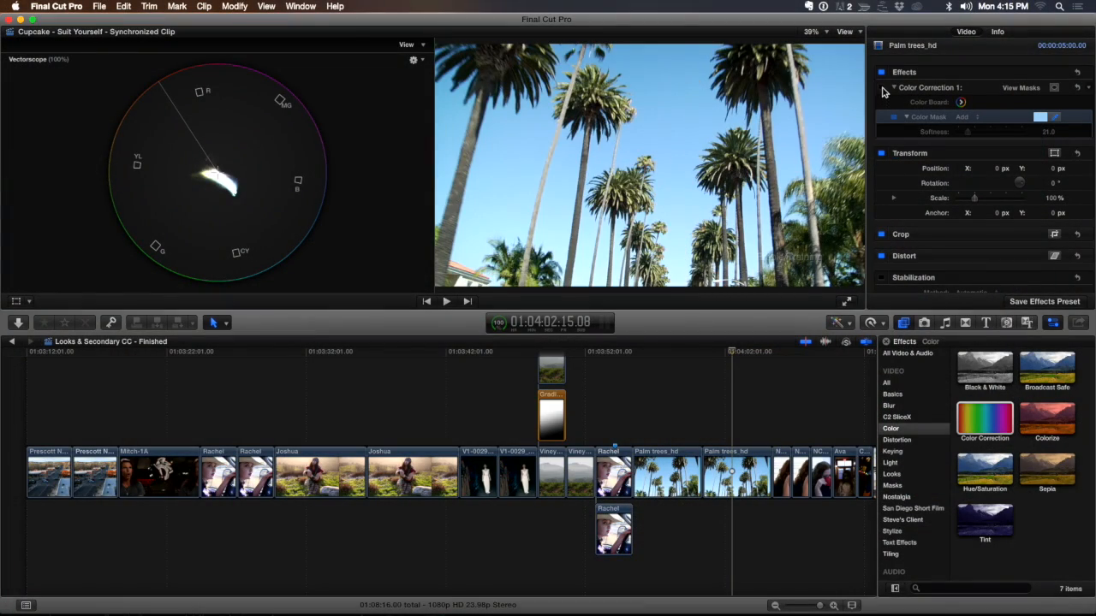
click(881, 88)
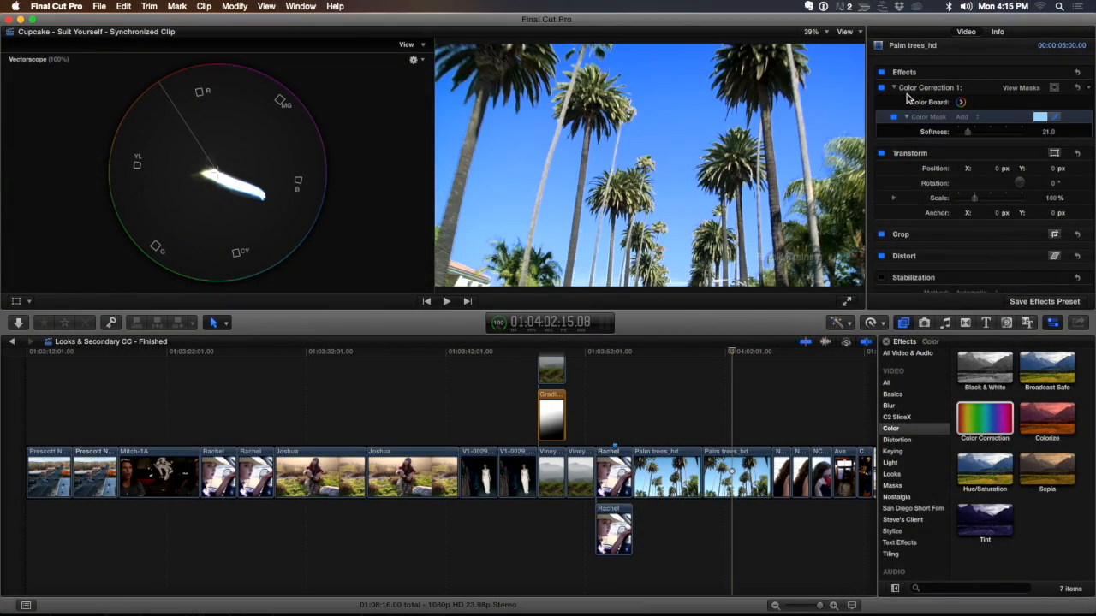
Shift the global color inside the mask to 208° at 43%.
click(959, 102)
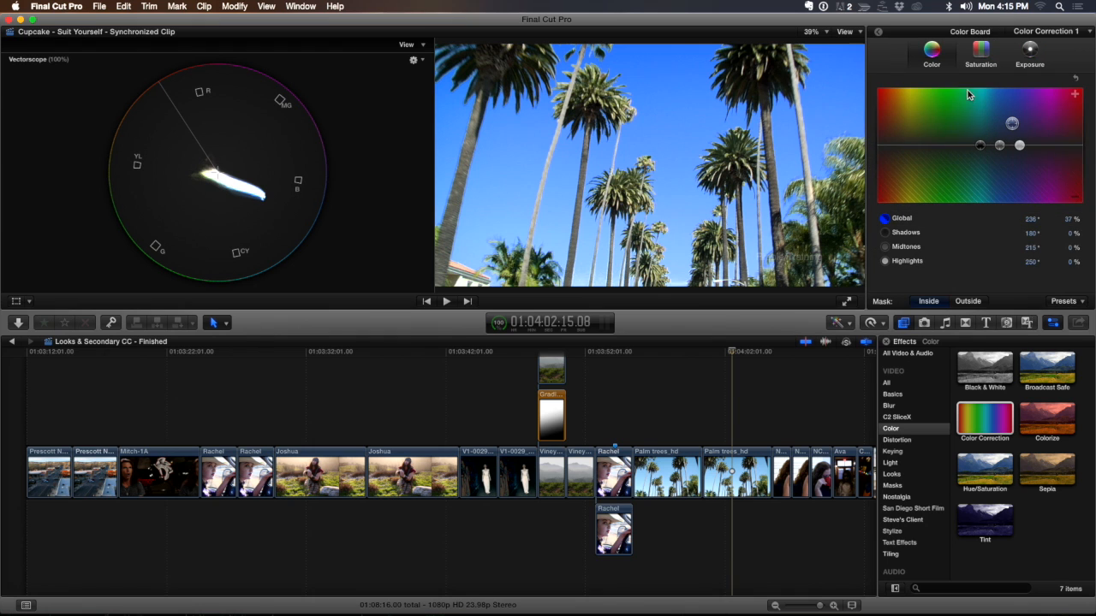
mouse_move(1012, 125)
mouse_down()
mouse_move(991, 129)
mouse_move(999, 123)
mouse_up()
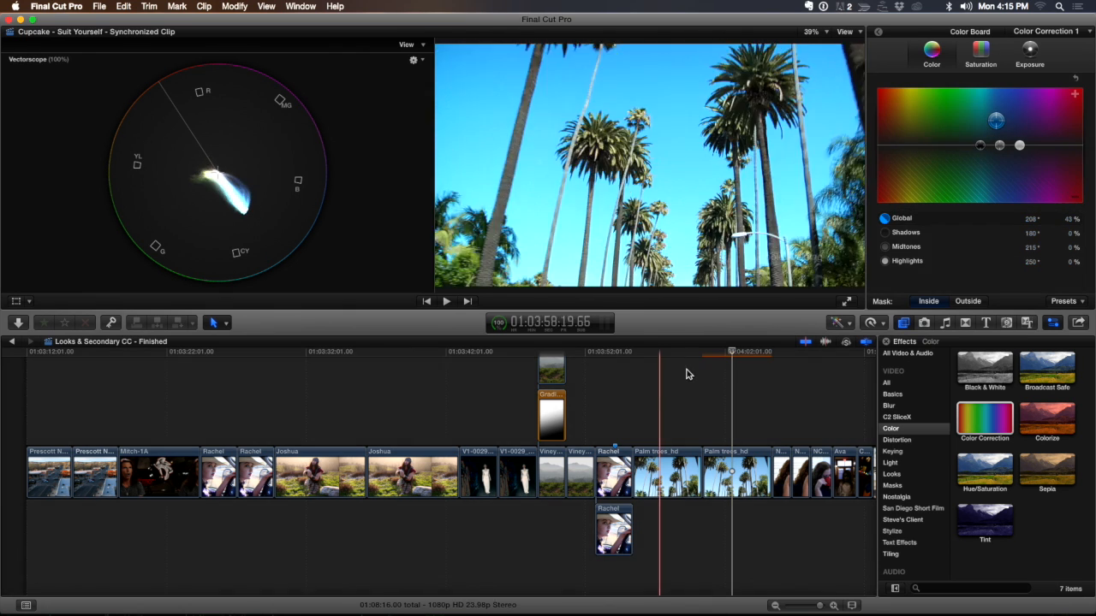
Play the second Palm trees_hd clip twice from its start to review the corrected sky.
click(702, 360)
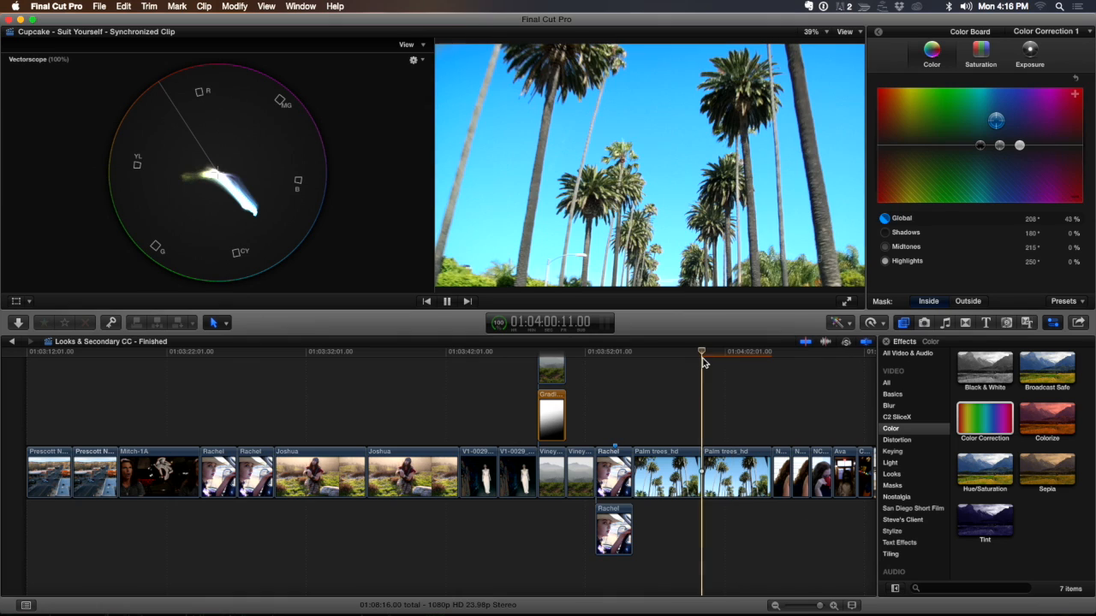
key(space)
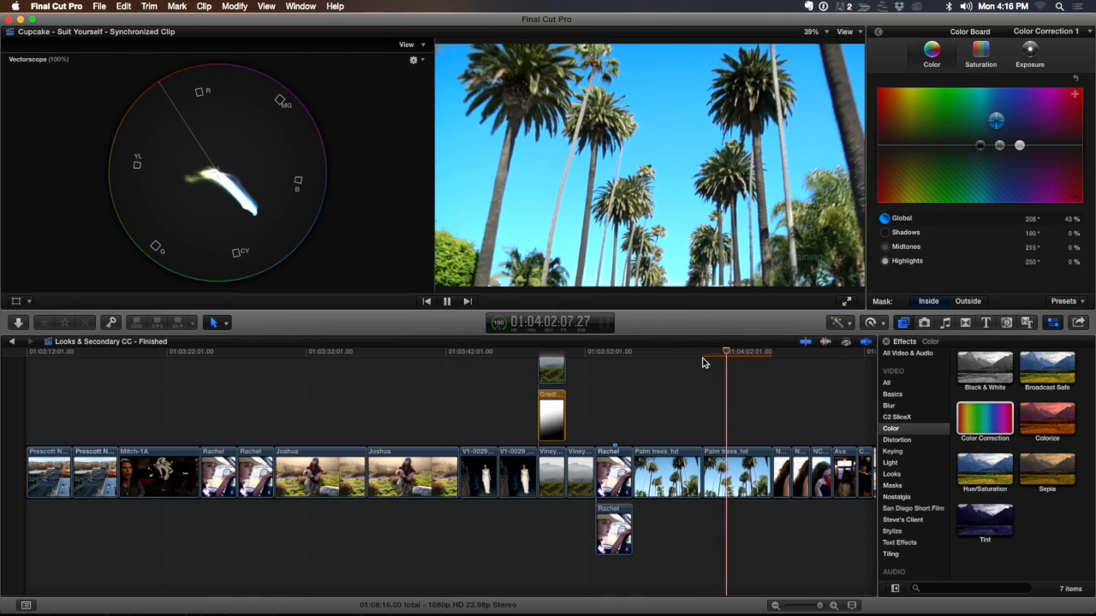
key(space)
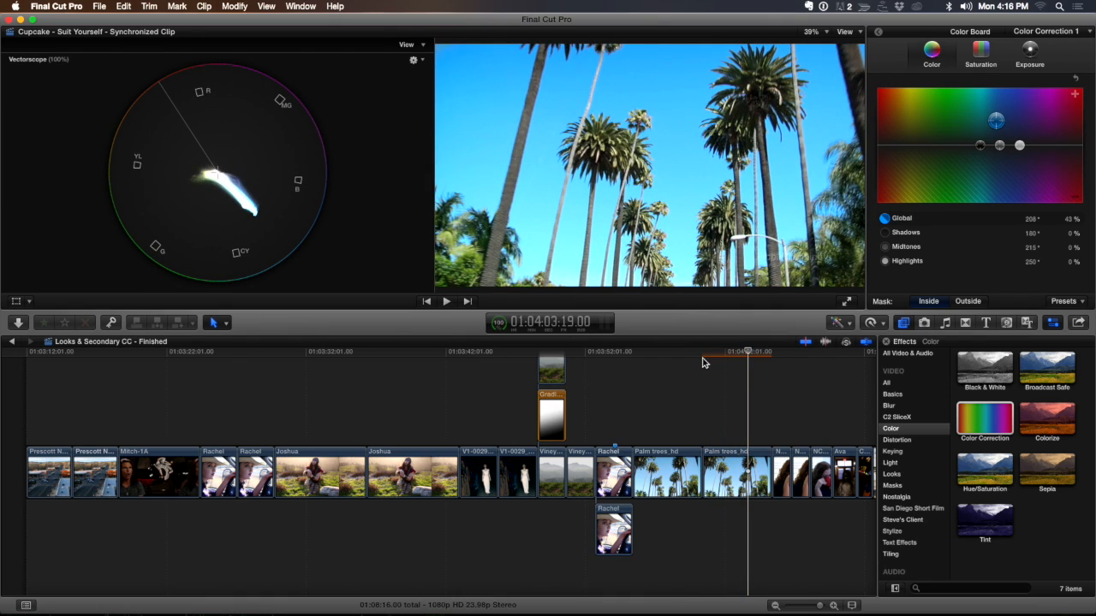
click(702, 363)
key(space)
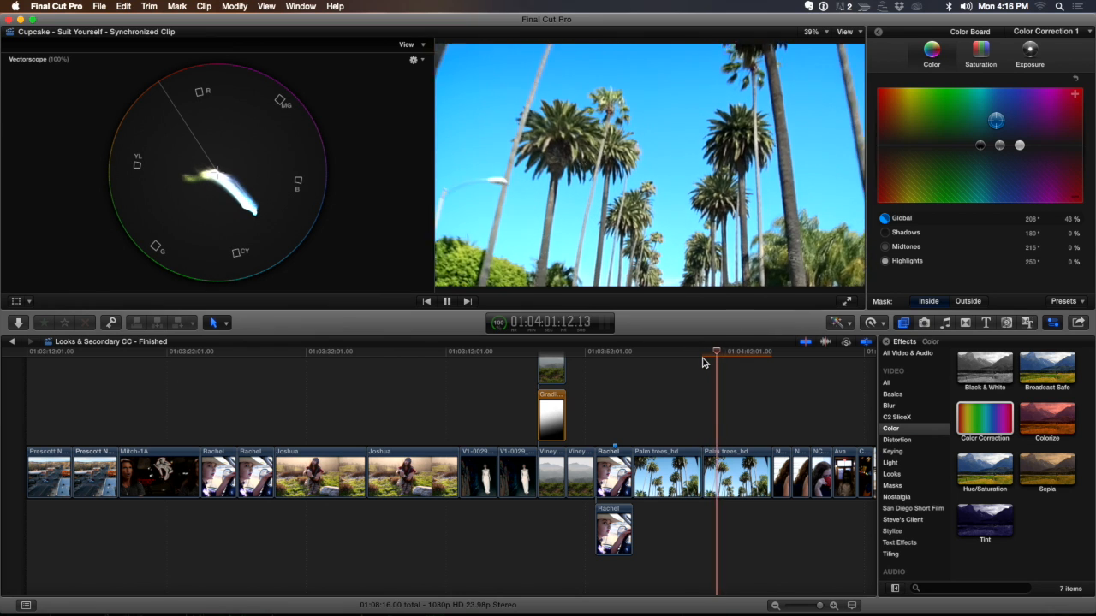
key(space)
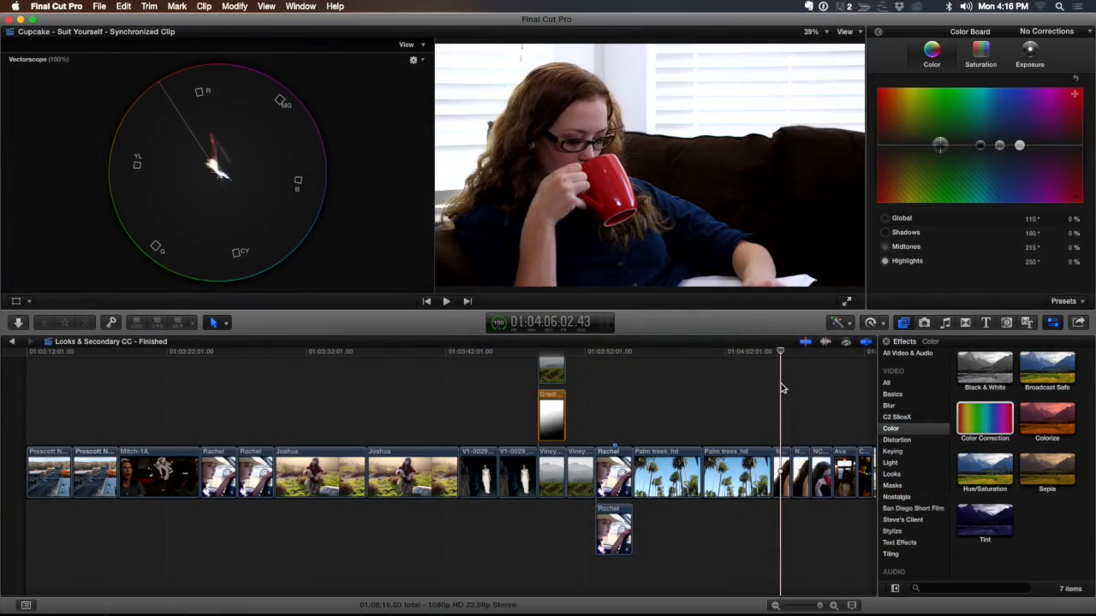
Park the playhead on the first NC2A0025T clip, add a Color Correction to it, and show its effect settings.
key(super+equal)
key(super+equal)
key(super+equal)
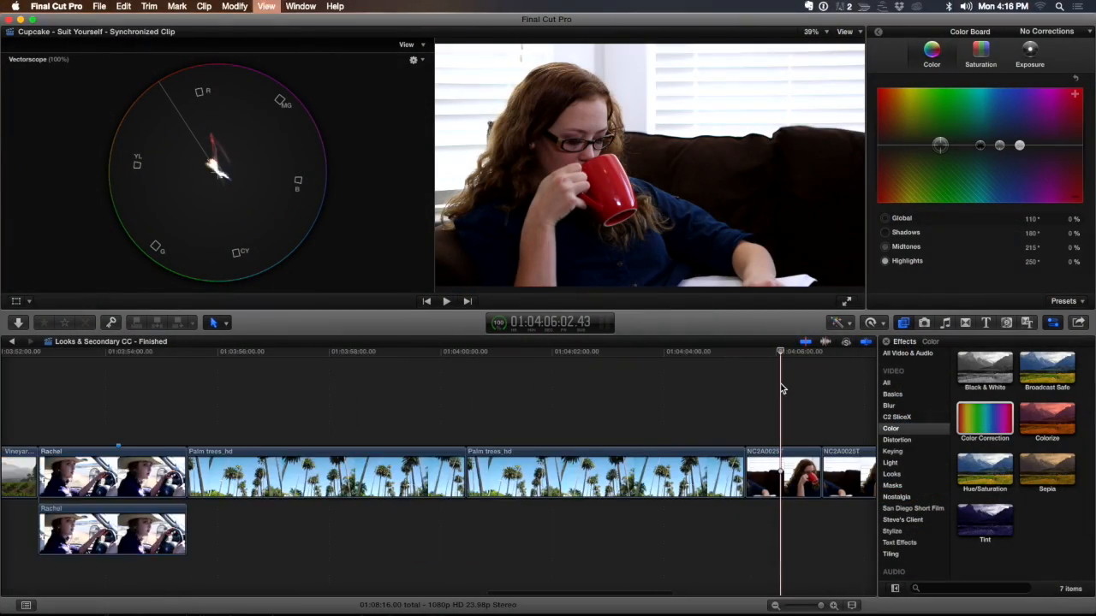
scroll(781, 388, right, 3)
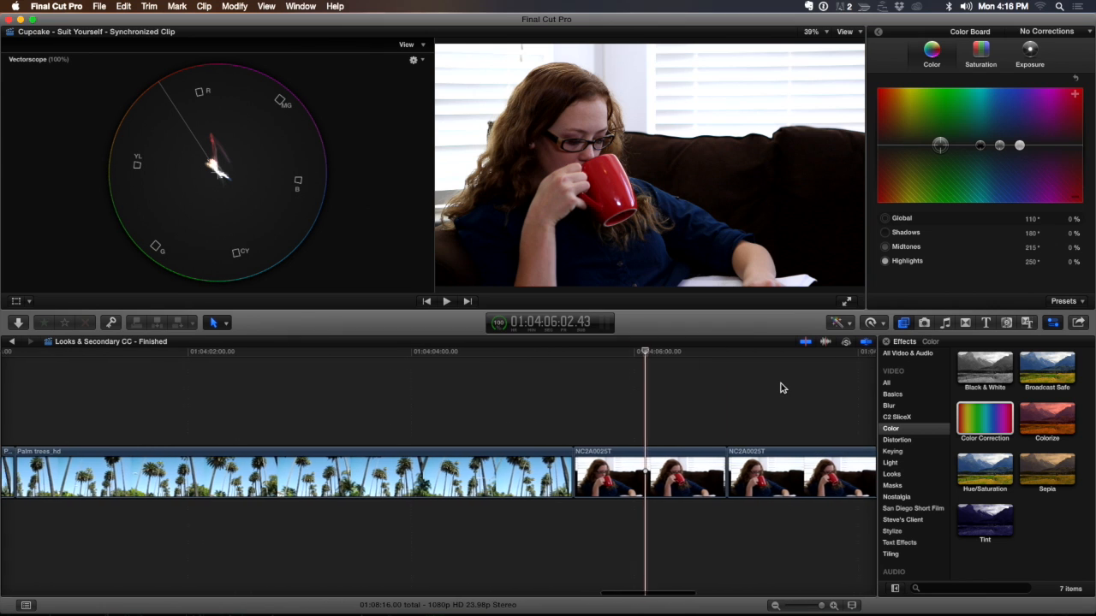
click(603, 388)
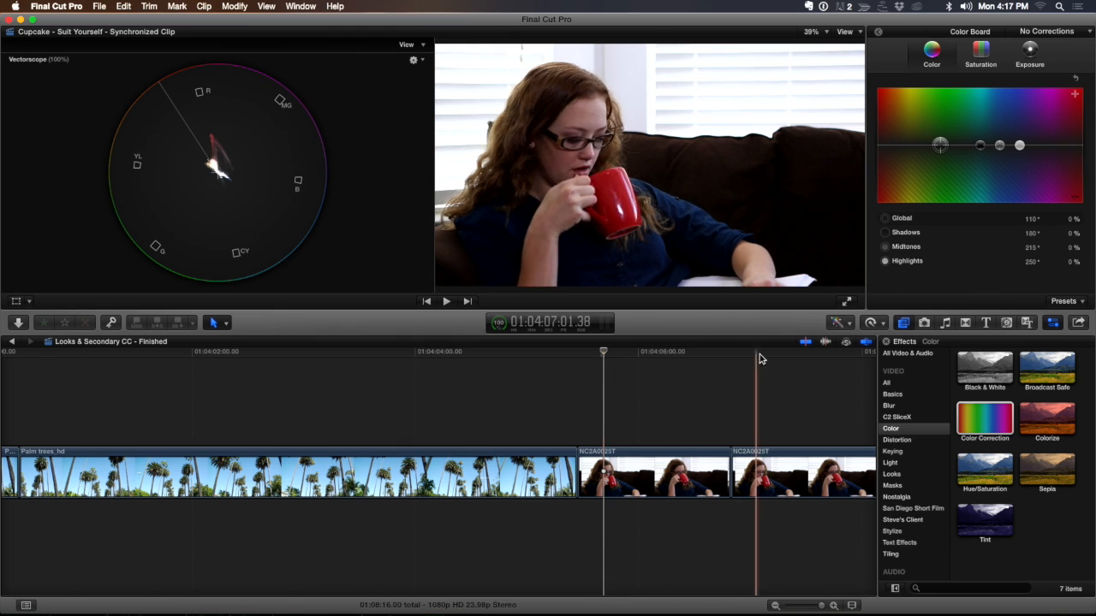
drag(984, 420, 658, 484)
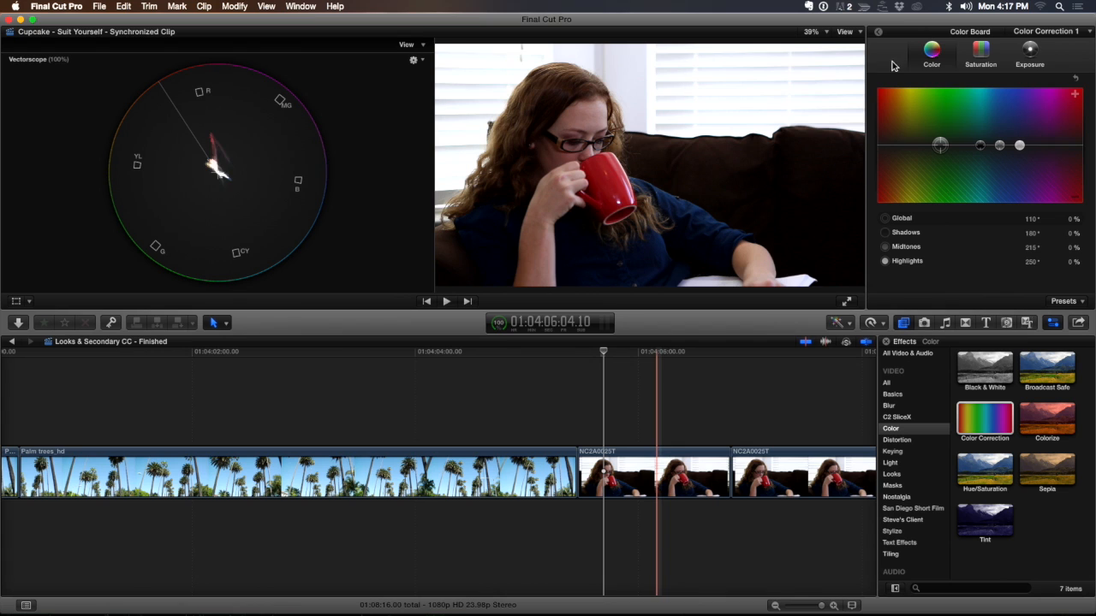
click(879, 34)
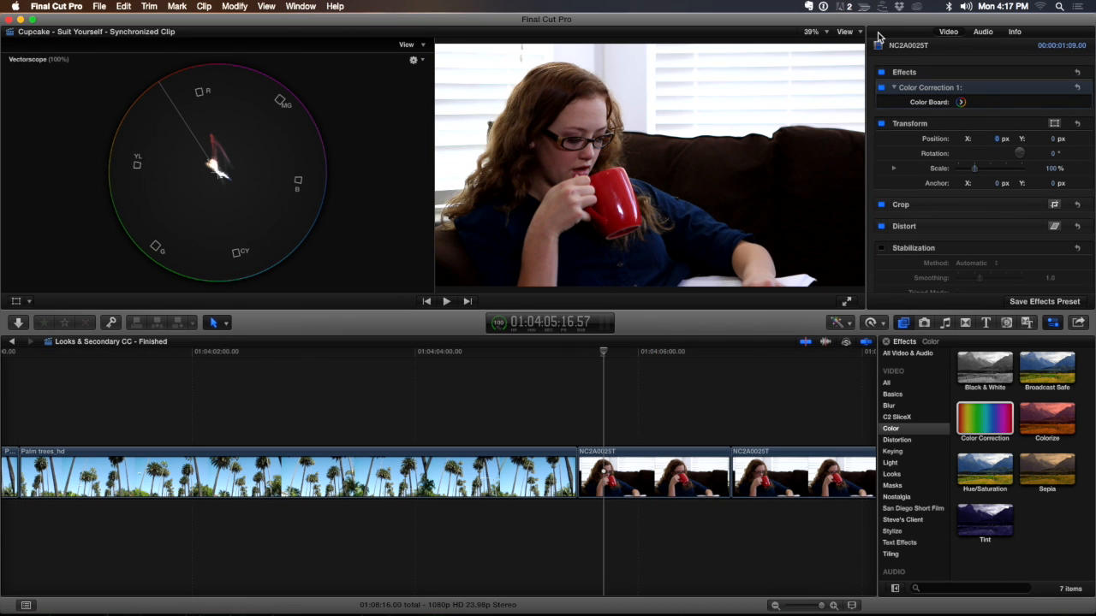
Add a color mask to Color Correction 1 and sample the bright white window blinds as its color.
click(1056, 88)
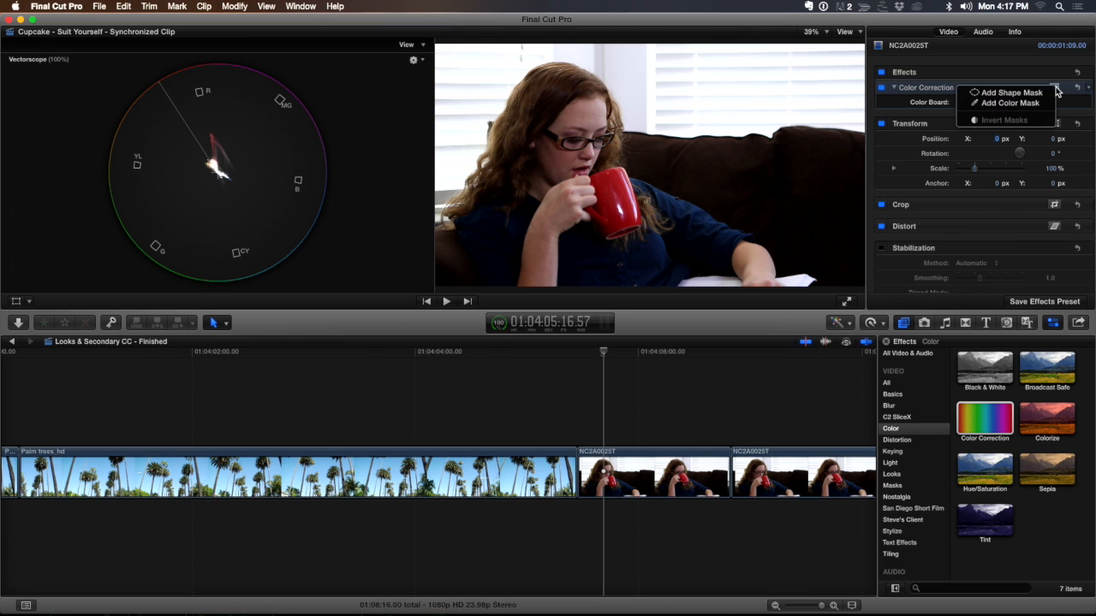
click(1011, 103)
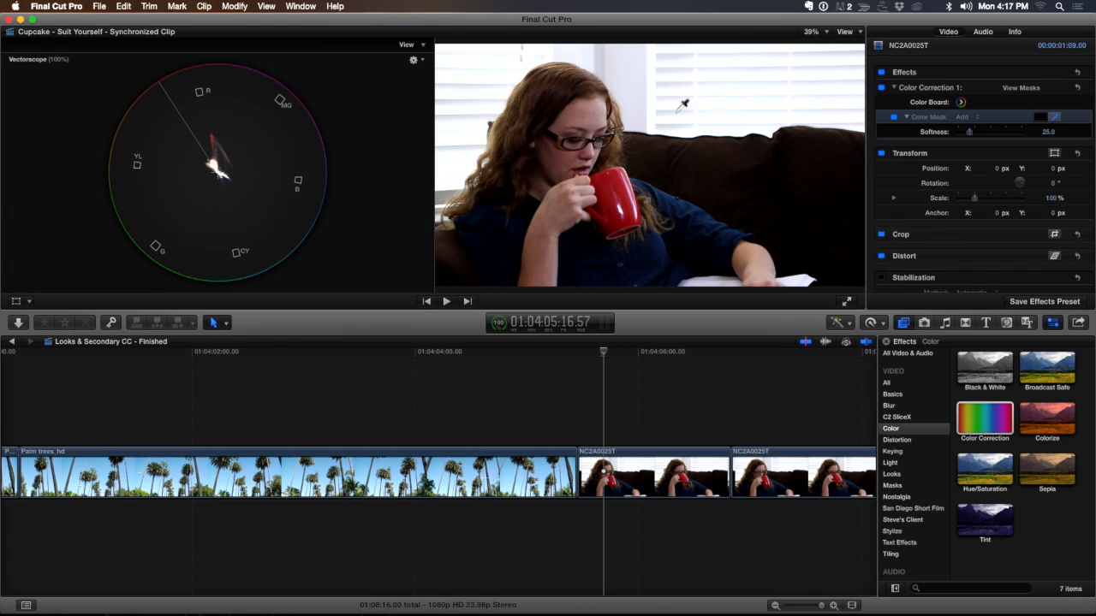
click(462, 70)
drag(461, 69, 498, 92)
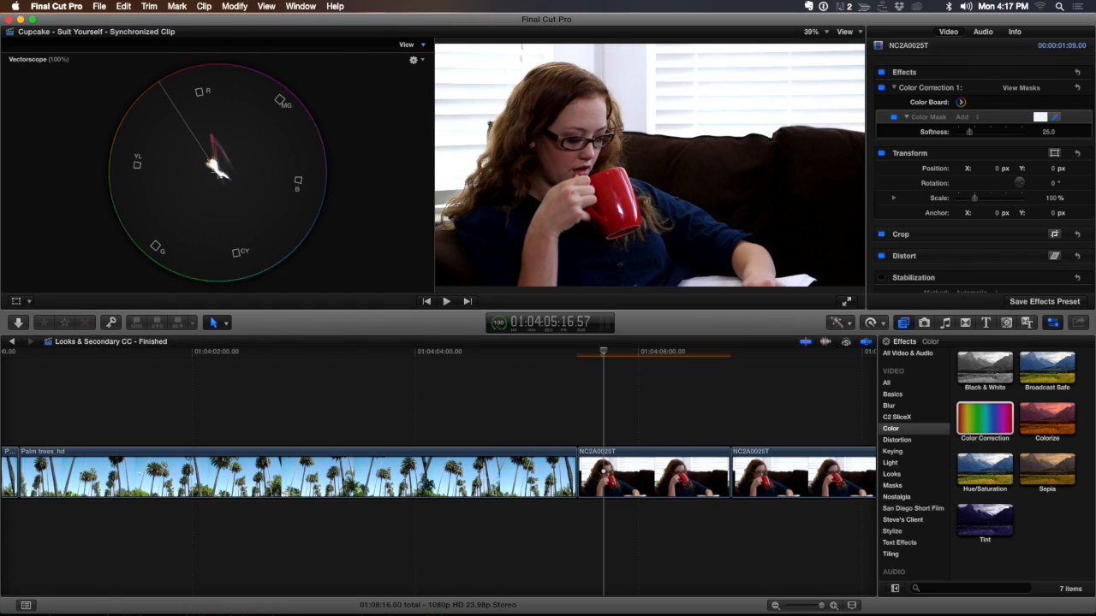
Switch the mask view on and off repeatedly to compare the selected window area with the original image.
click(1024, 88)
click(1024, 88)
click(1024, 87)
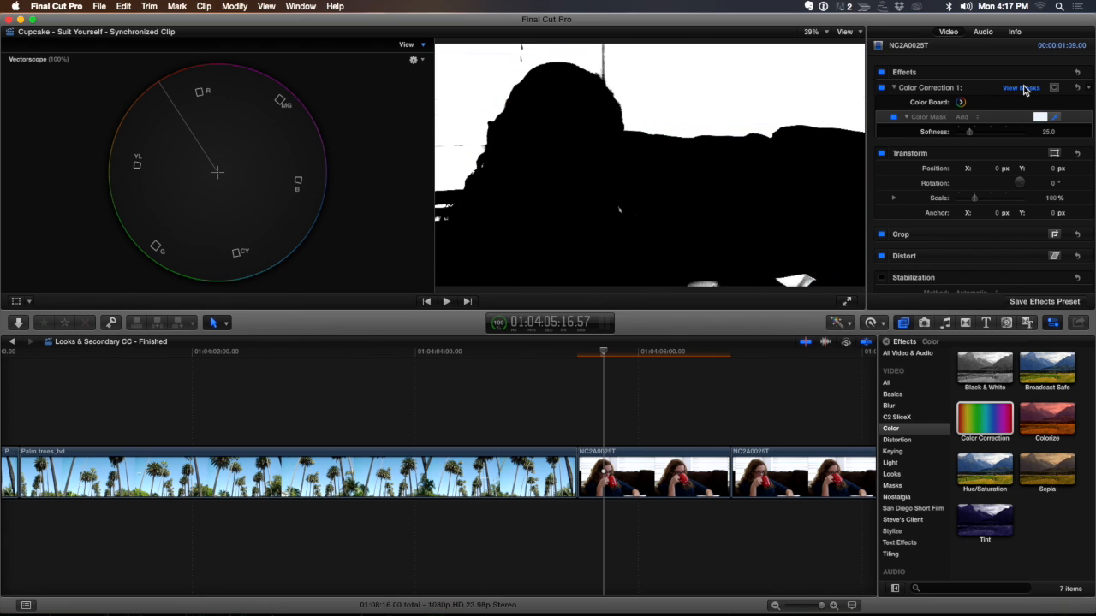
click(1024, 87)
click(1024, 87)
click(1024, 87)
click(1024, 88)
click(1024, 89)
click(1023, 89)
click(1016, 87)
click(1016, 86)
click(1016, 86)
click(1016, 86)
click(1016, 86)
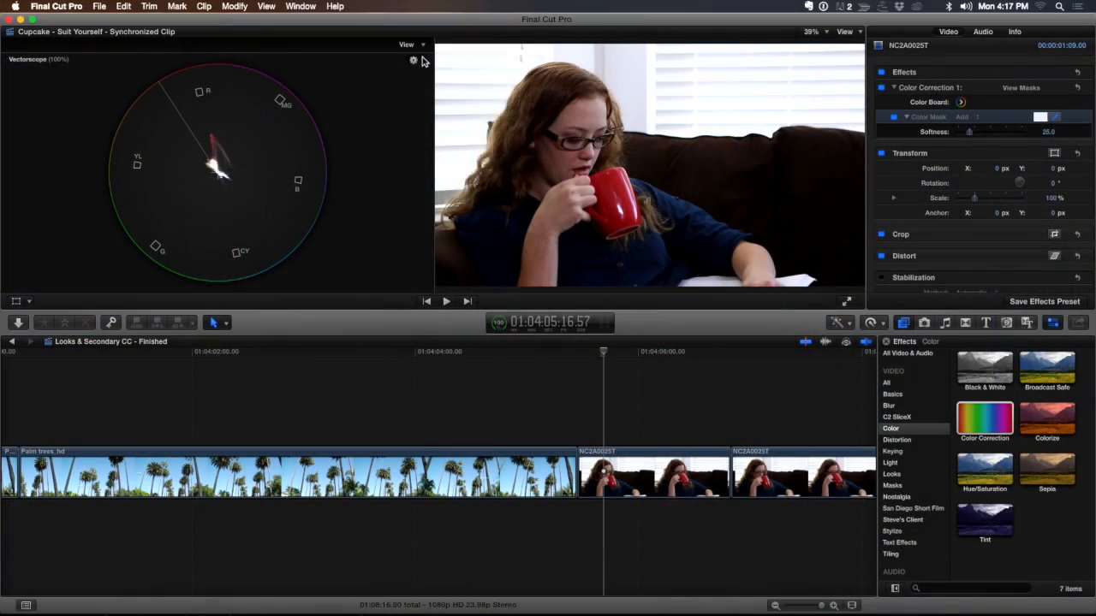
Arrange the video scopes as two side by side, with the RGB Parade waveform beside a histogram.
click(416, 59)
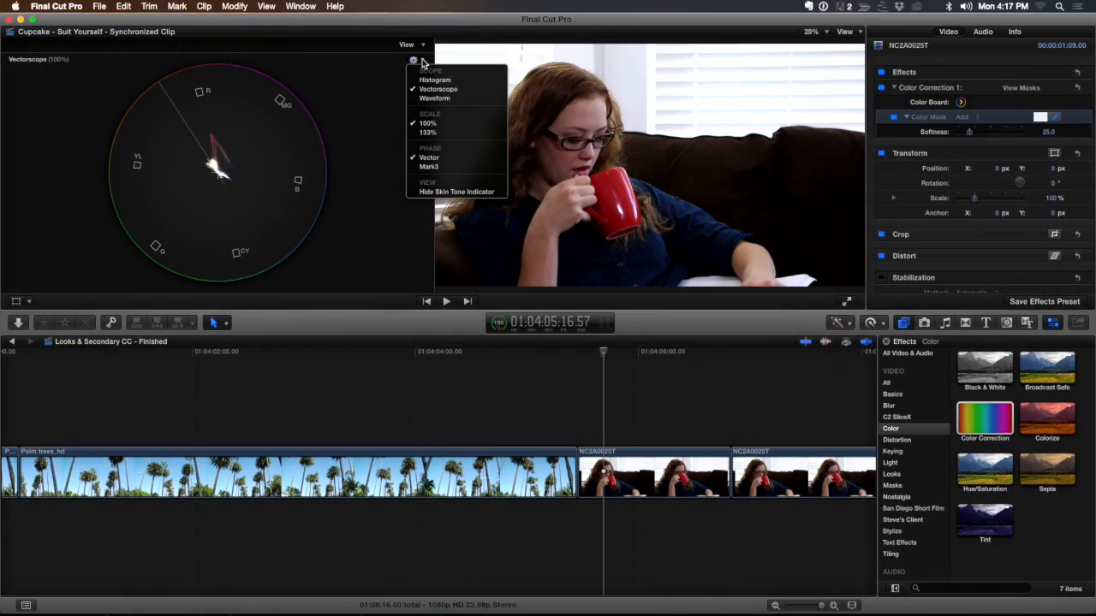
click(417, 58)
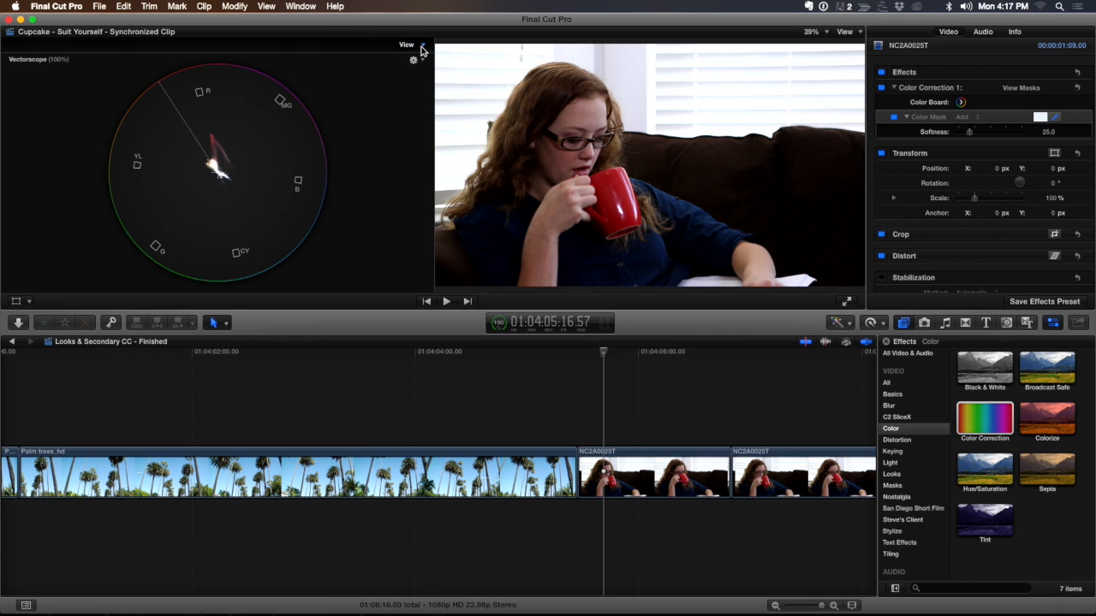
click(422, 49)
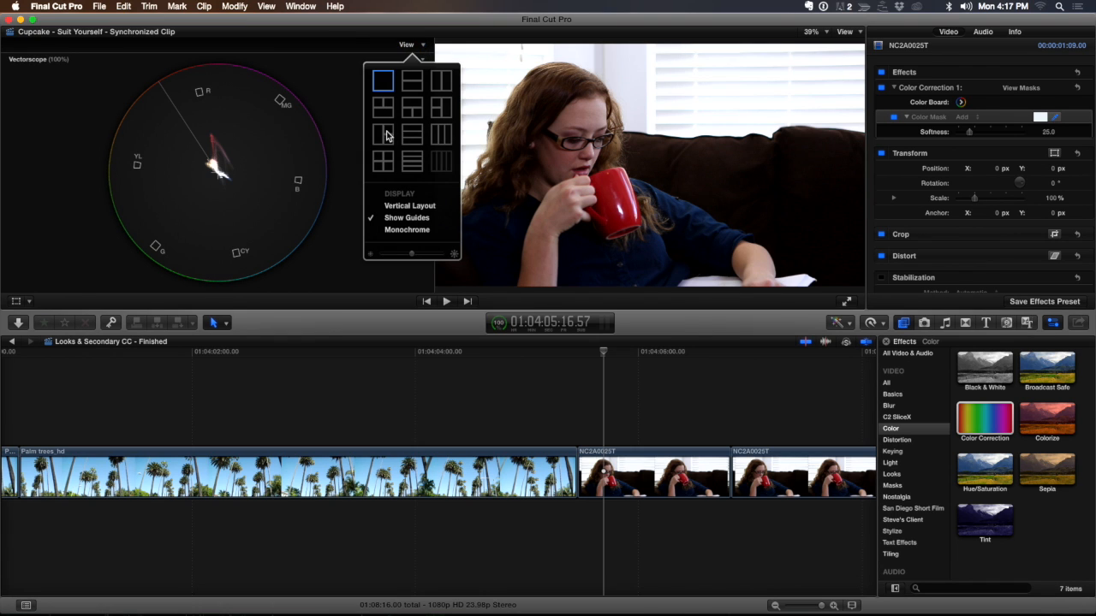
click(441, 83)
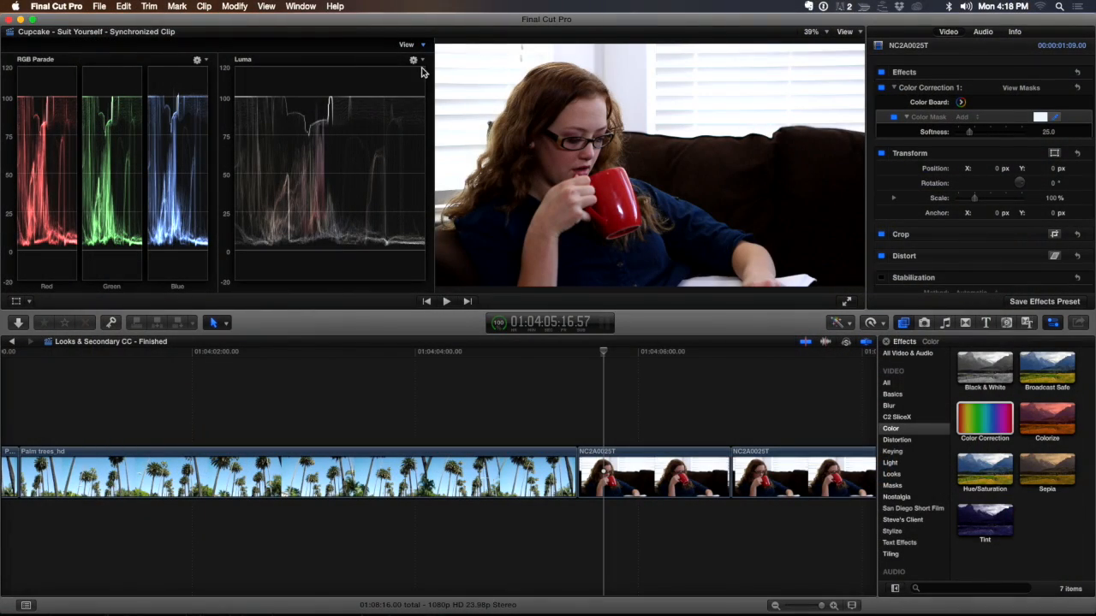
click(419, 62)
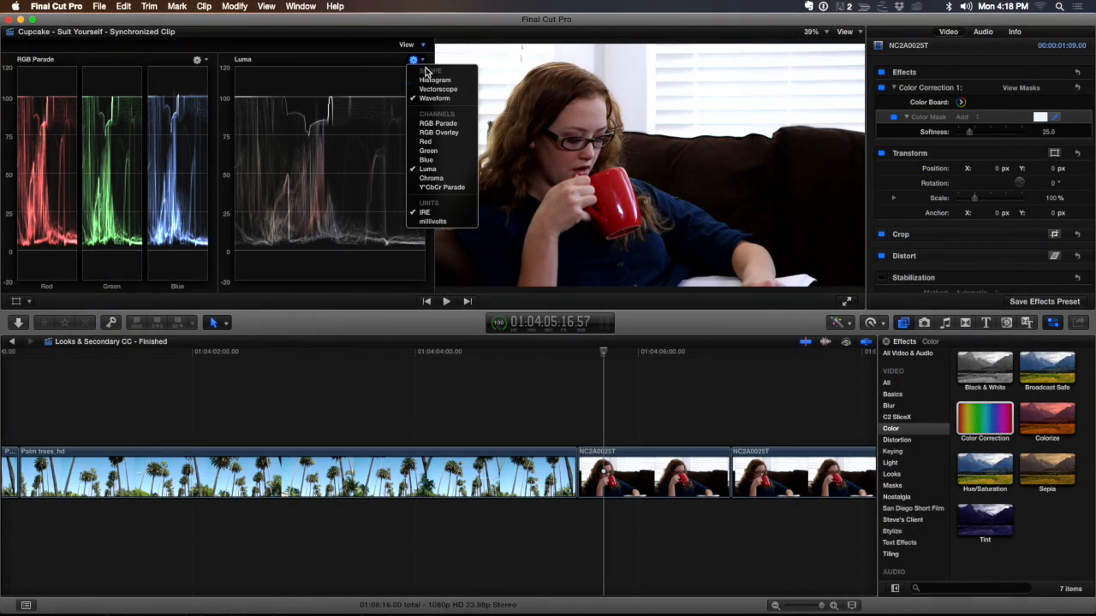
click(427, 80)
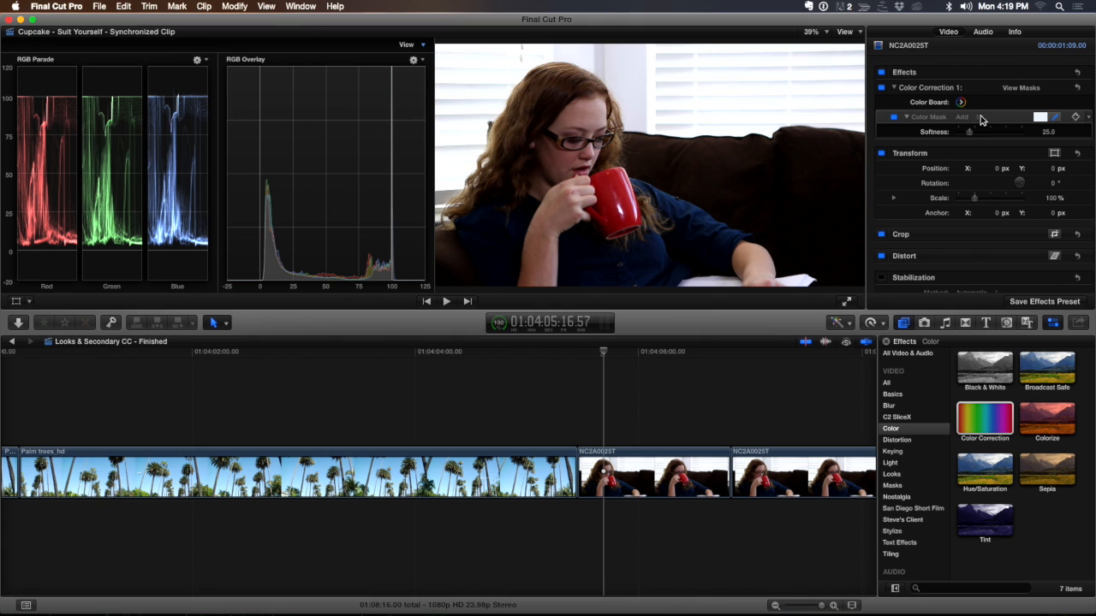
Add a shape mask to Color Correction 1, checking it in the mask view before returning to the normal image.
click(1020, 88)
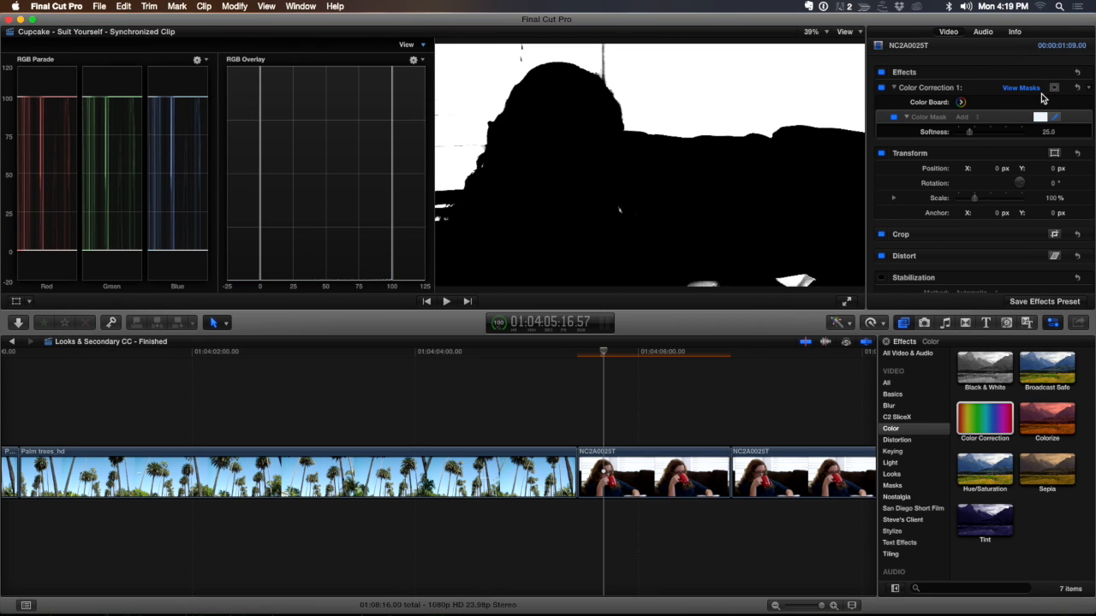
click(1055, 89)
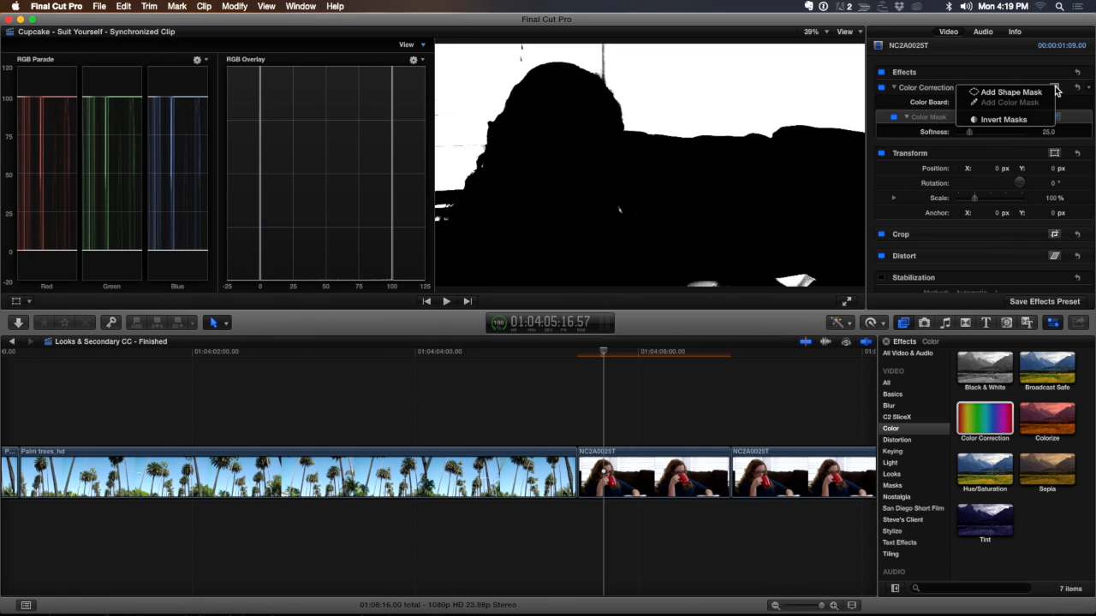
click(1031, 93)
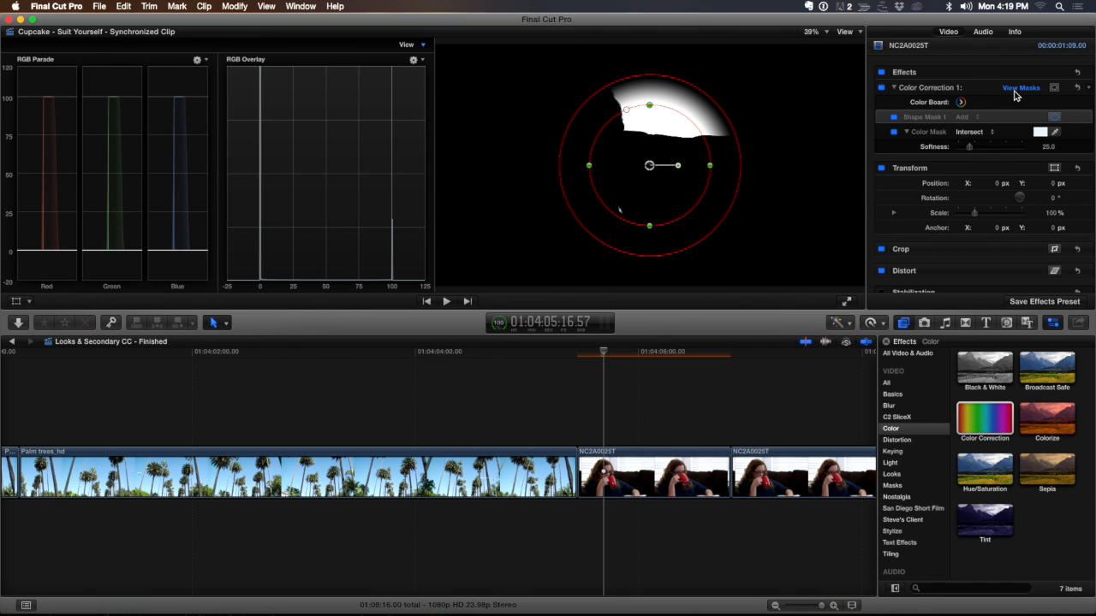
click(1014, 88)
click(1014, 87)
click(1014, 88)
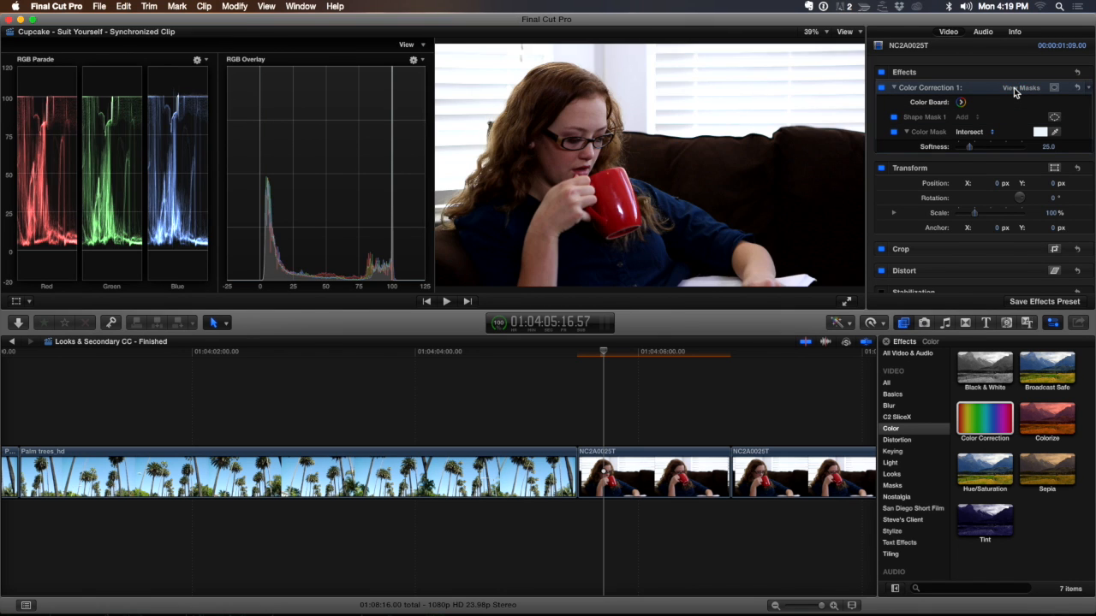
Reshape the shape mask into a wide rounded rectangle with a narrower feather and place it over the book.
click(924, 118)
drag(711, 166, 746, 166)
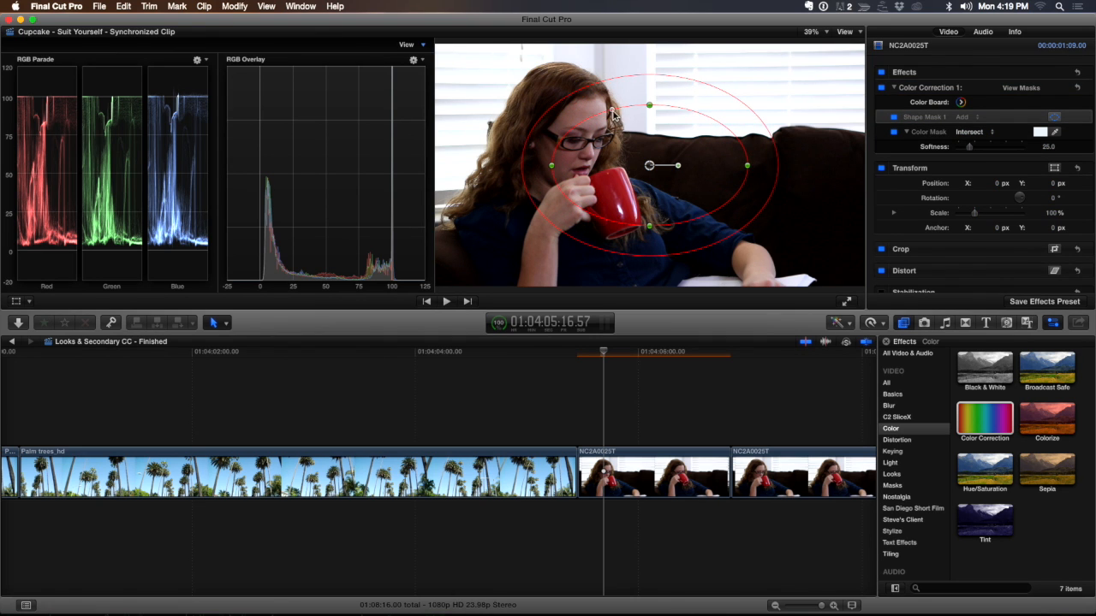
drag(612, 111, 560, 108)
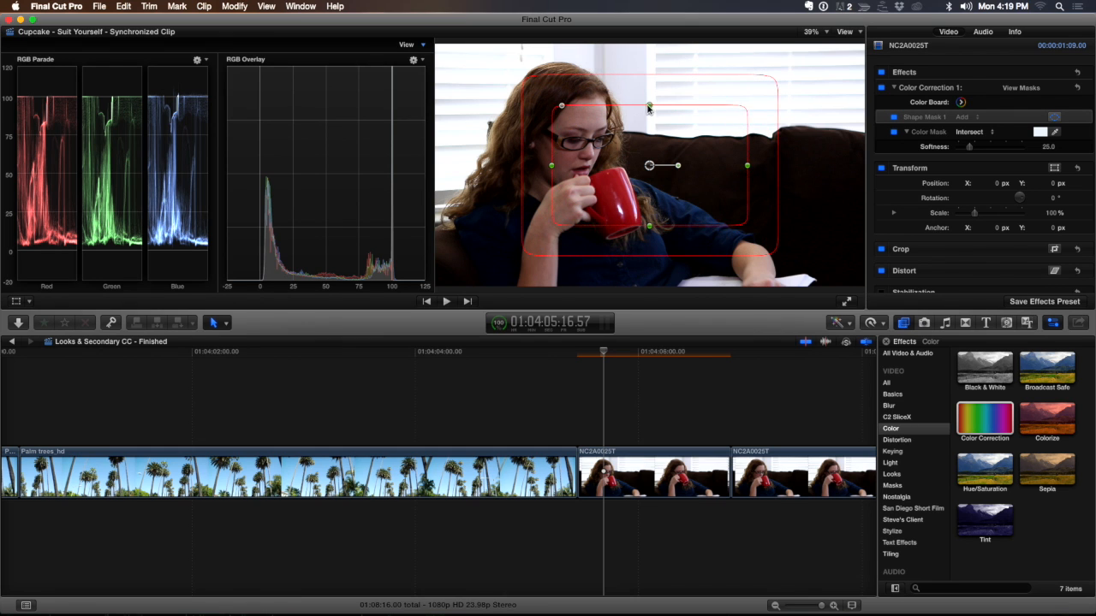
drag(650, 107, 650, 136)
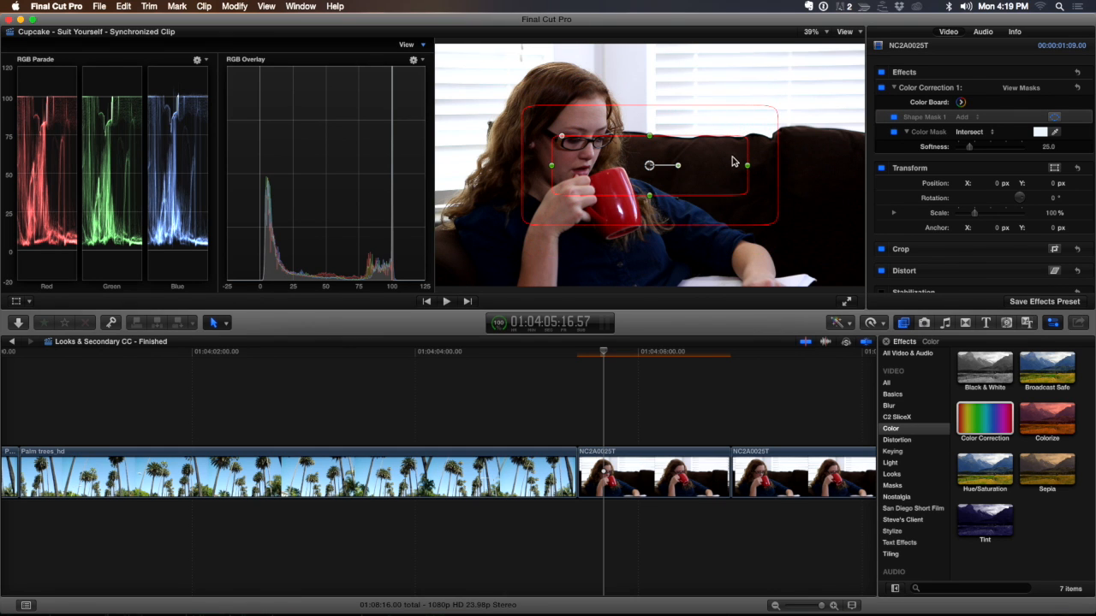
drag(747, 169, 742, 168)
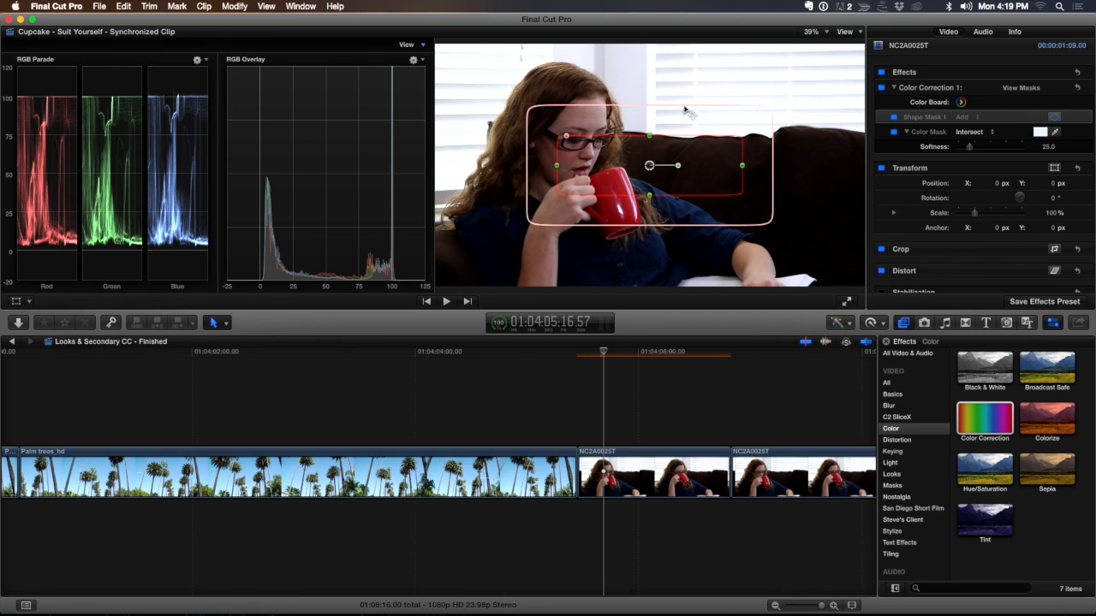
drag(685, 112, 685, 130)
drag(651, 169, 741, 278)
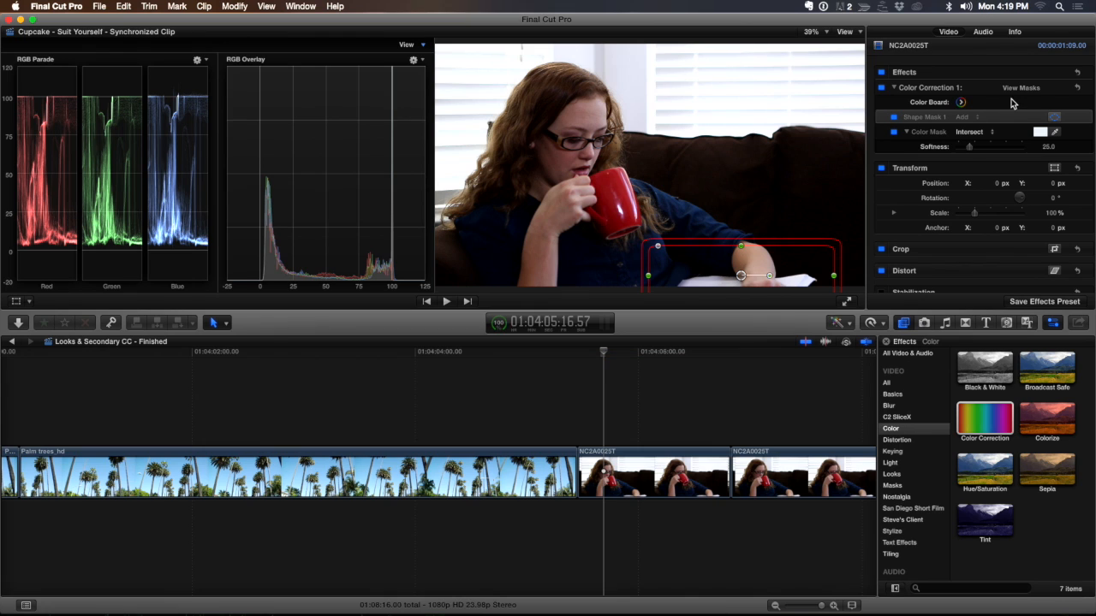
With the masks displayed, move the shape mask below the color mask and set its blend mode to Subtract.
click(1017, 87)
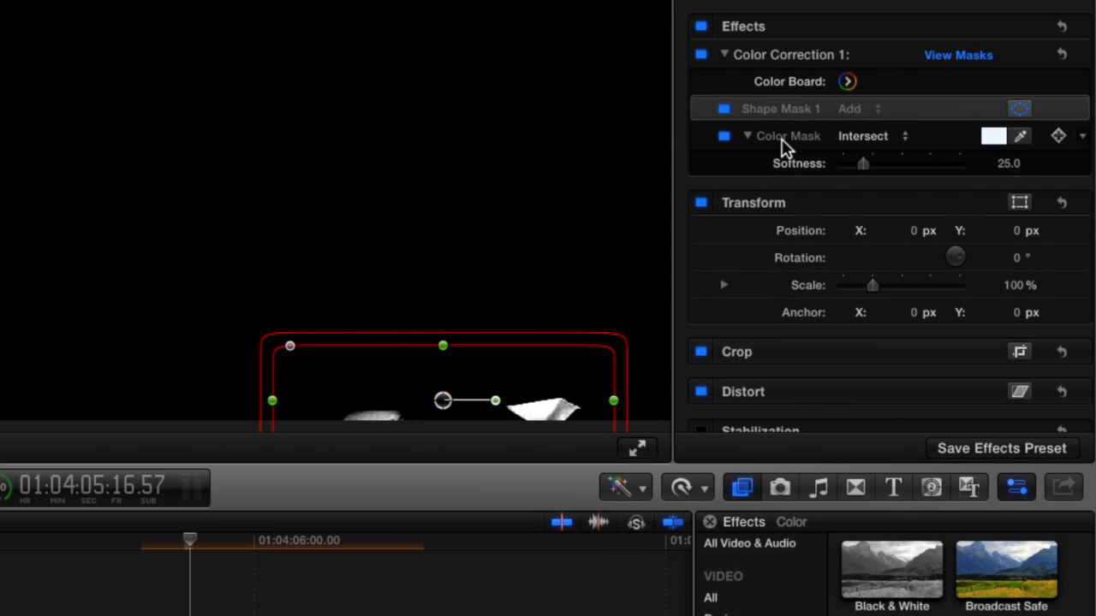
click(882, 142)
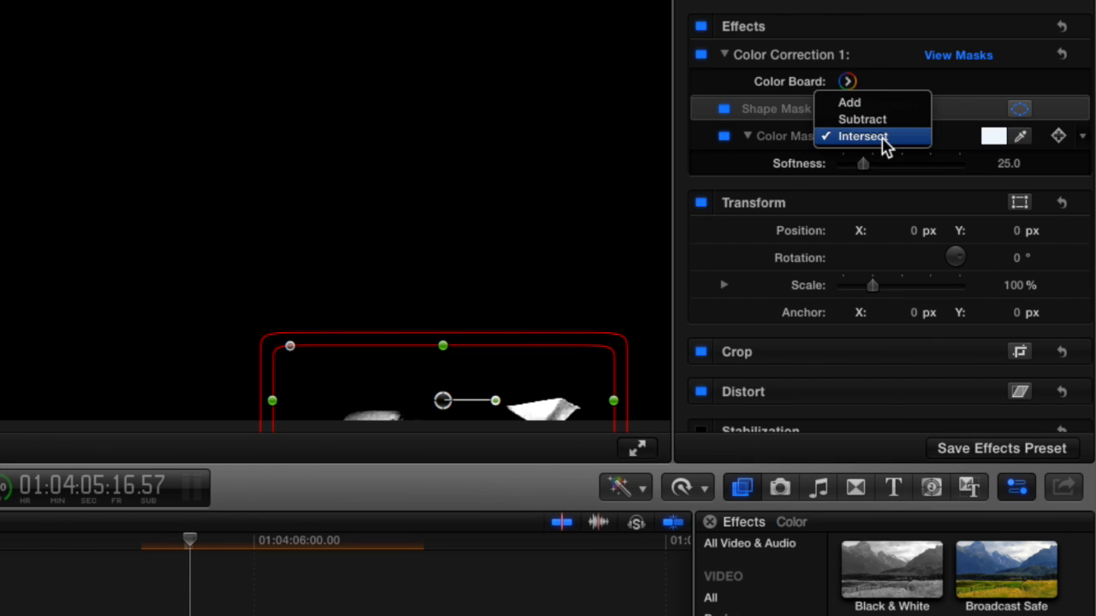
click(783, 145)
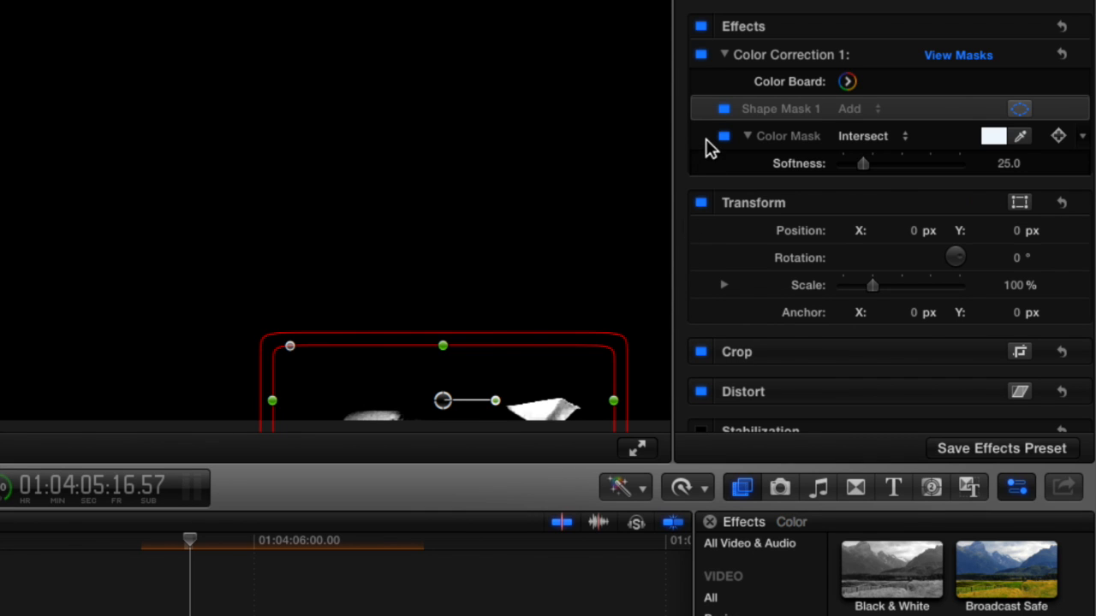
drag(702, 110, 706, 168)
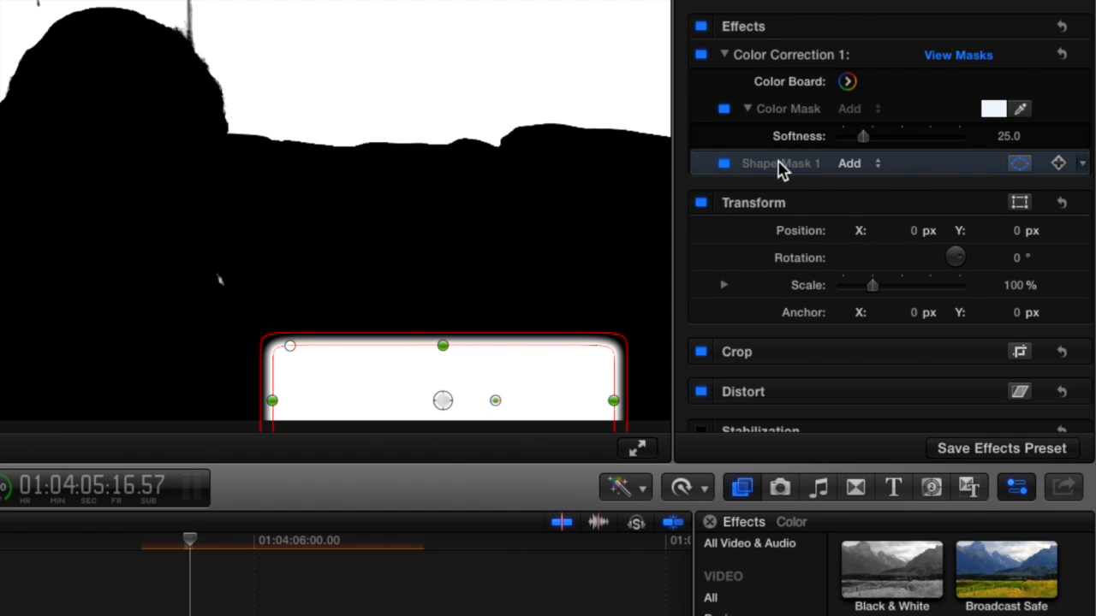
click(852, 163)
click(858, 180)
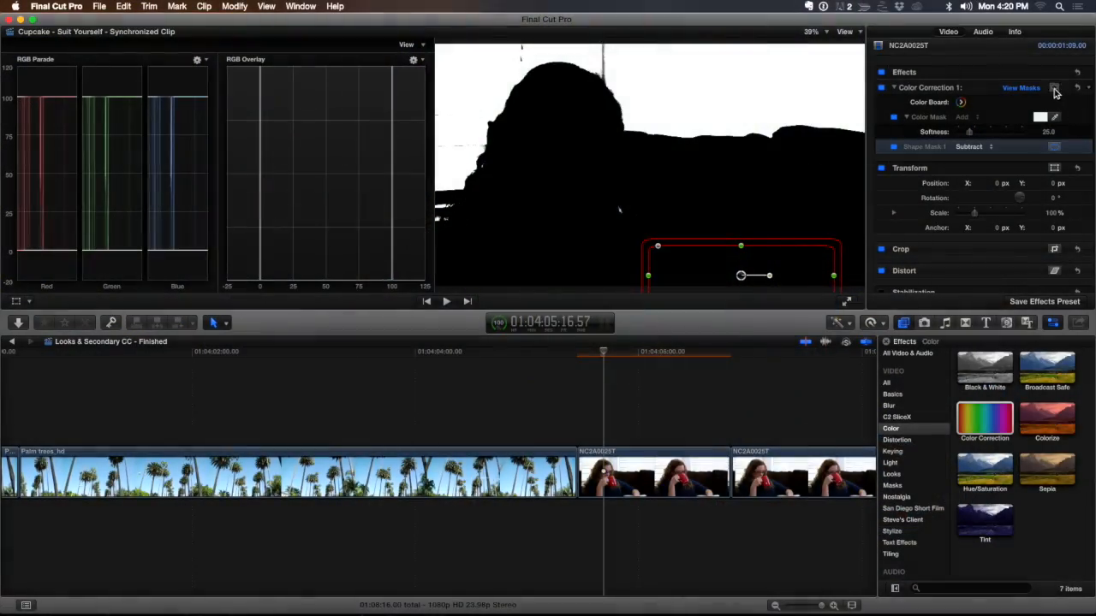
Add a second shape mask and fit it as a thin rectangle over the woman's shoulder at the frame's edge.
click(1055, 92)
click(1029, 94)
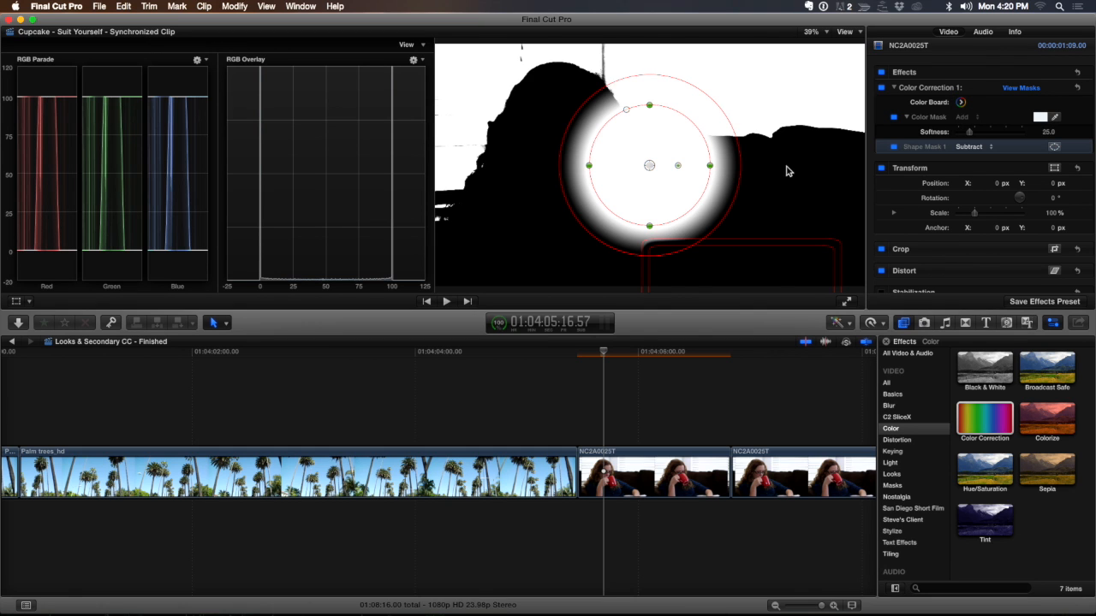
drag(624, 112, 476, 215)
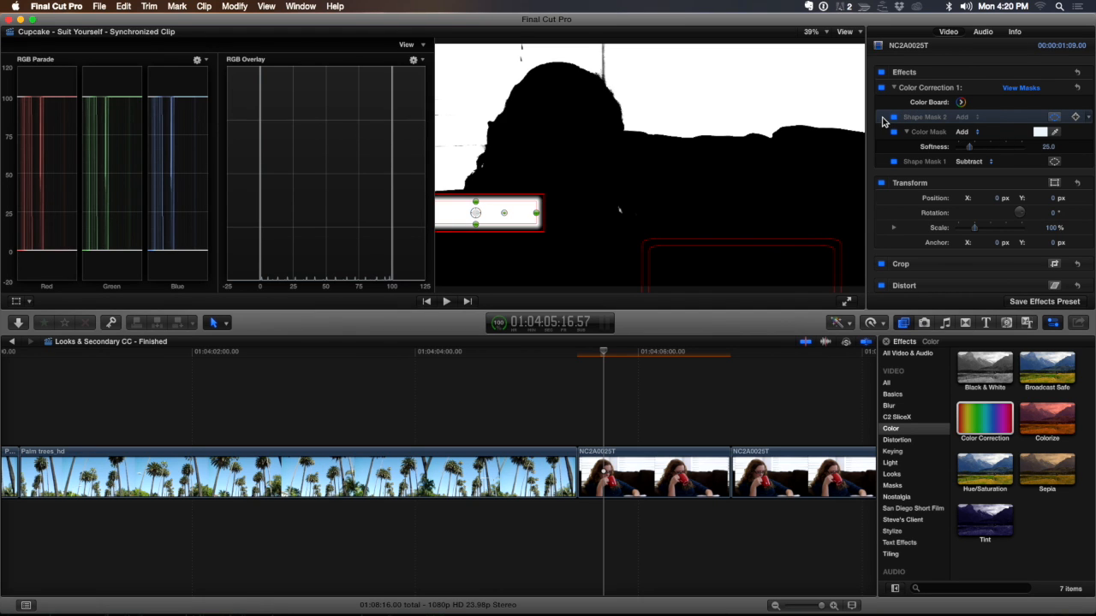
Move the shoulder's shape mask to the end of the mask list and set its blend mode to Subtract.
drag(883, 120, 886, 168)
click(966, 162)
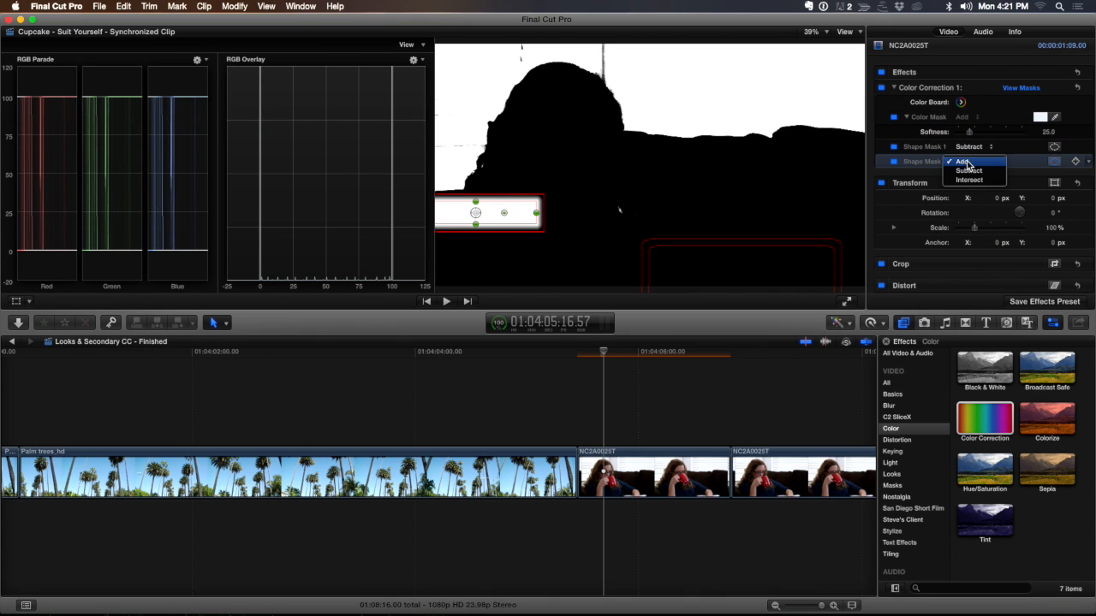
click(968, 170)
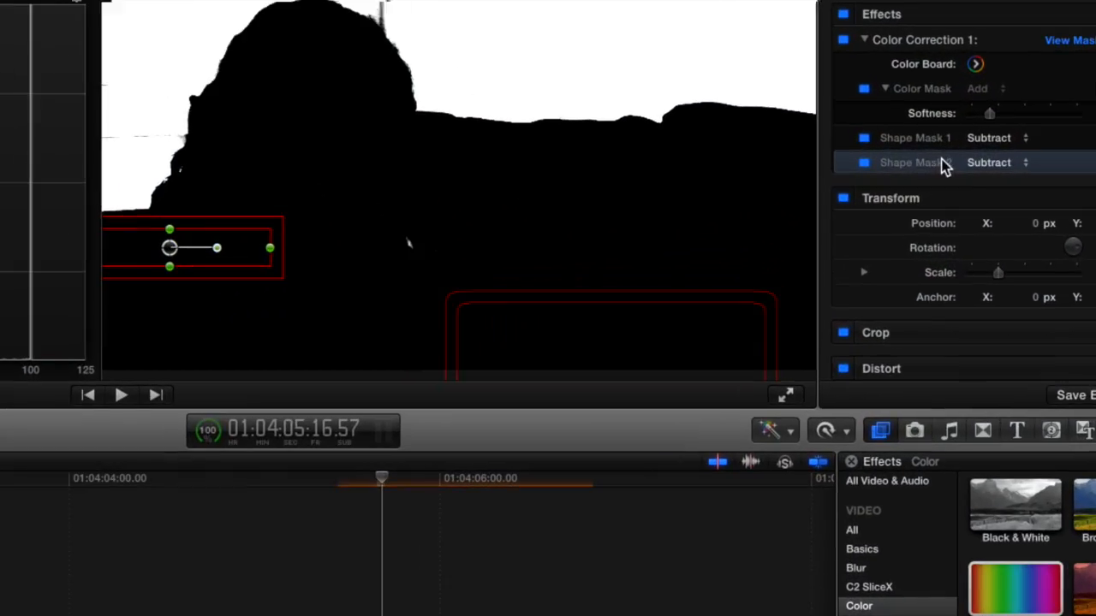
Rename Shape Mask 1, which covers the book, as Book Mask.
click(915, 139)
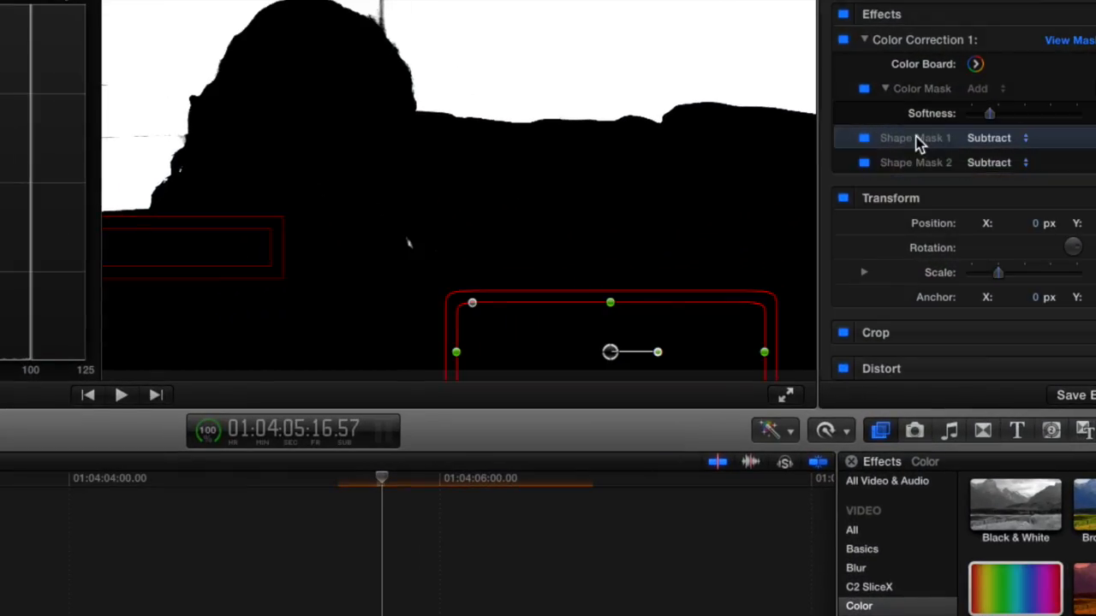
double_click(916, 139)
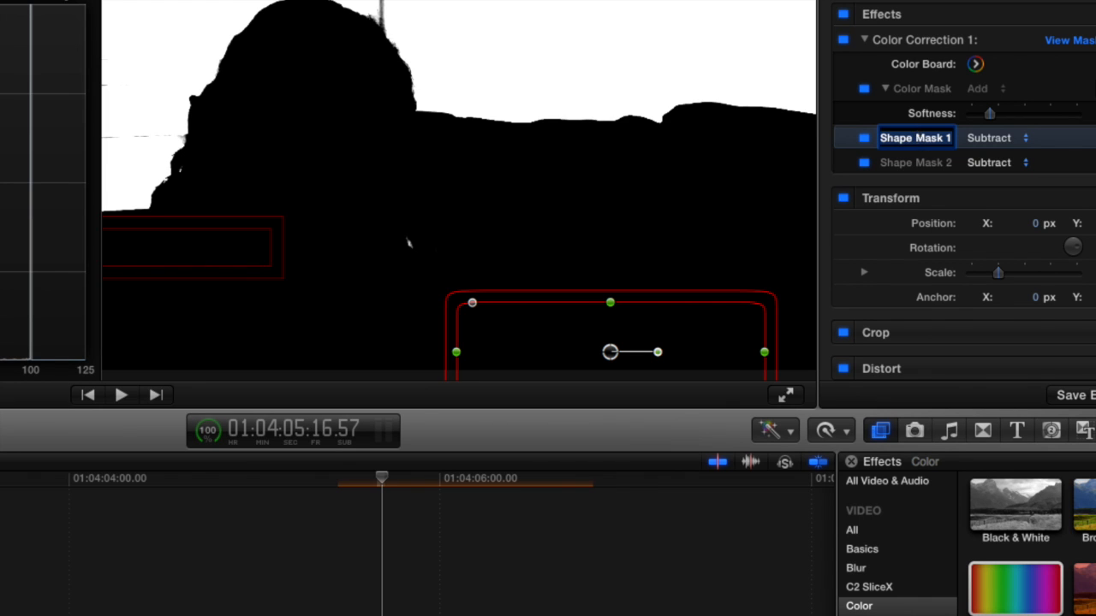
text(Book Maks)
key(BackSpace)
key(BackSpace)
text(sk)
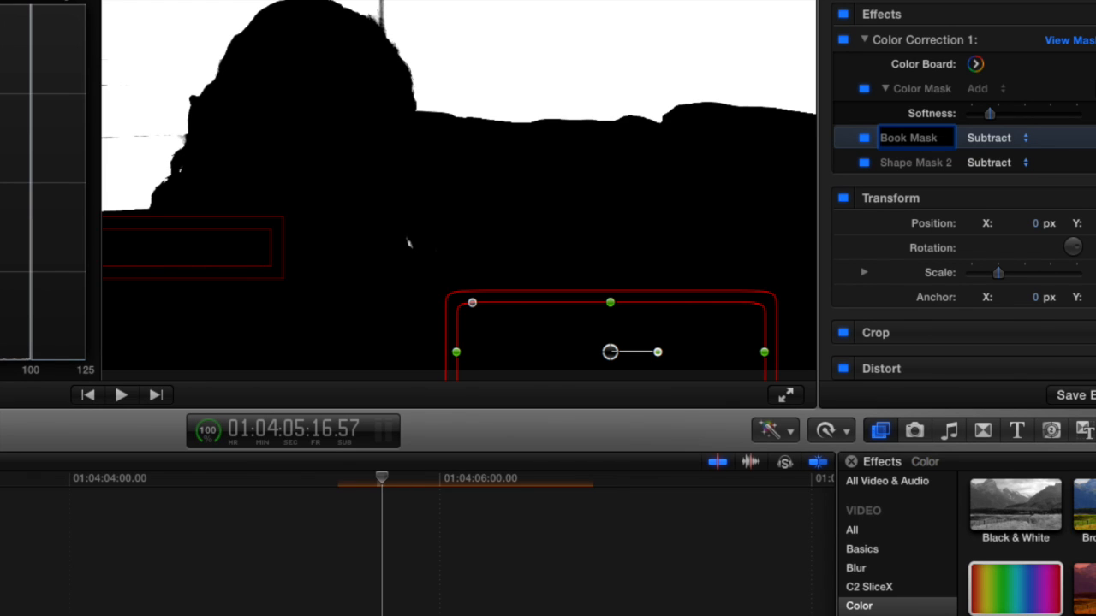
key(Return)
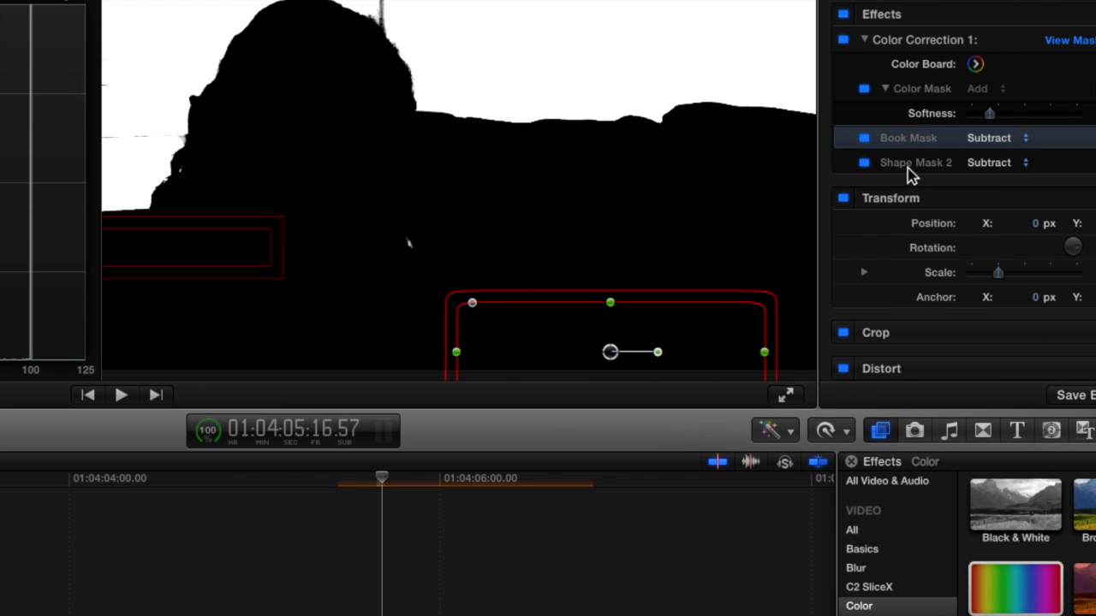
Rename Shape Mask 2, which covers the shoulder, as Shoulder Mask.
click(909, 168)
double_click(906, 163)
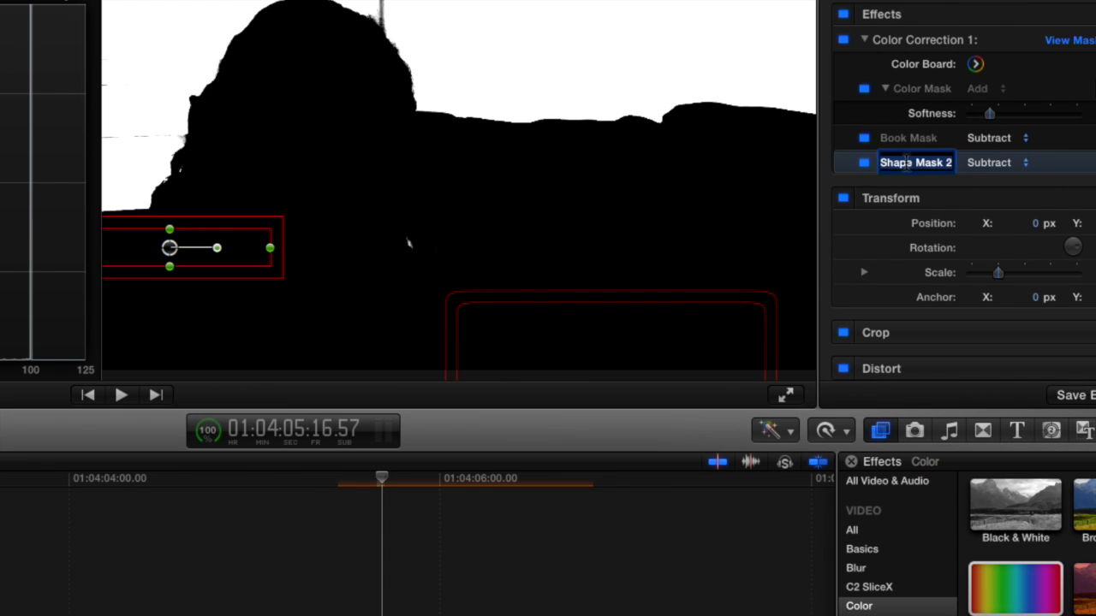
text(Shoulder Mask)
key(Return)
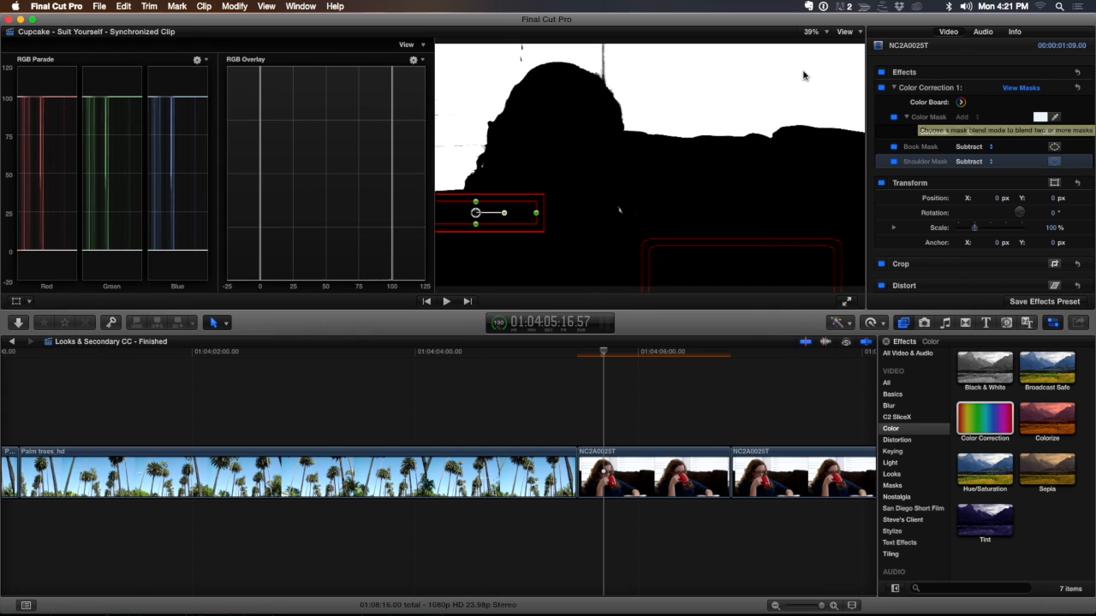
Leave the mask view and lower the highlights exposure inside the window mask to -20%.
click(1010, 95)
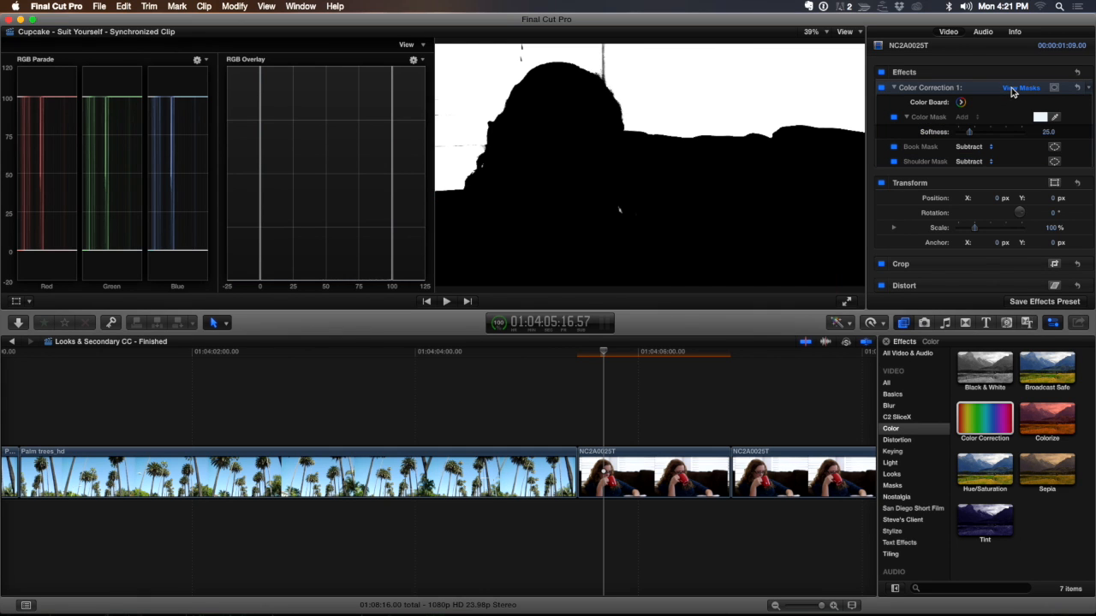
click(1011, 89)
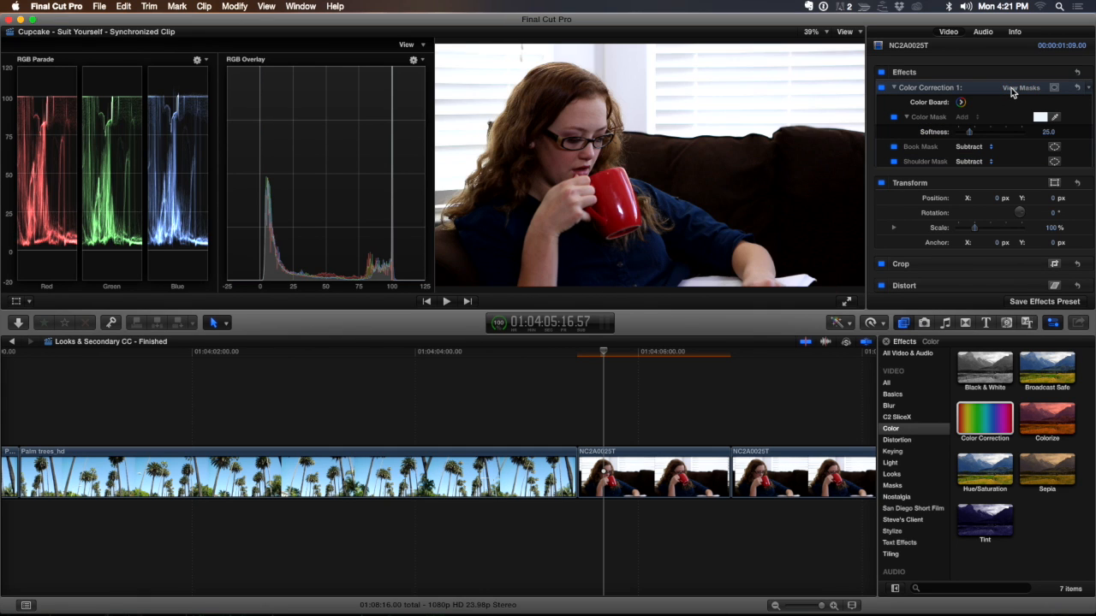
click(960, 102)
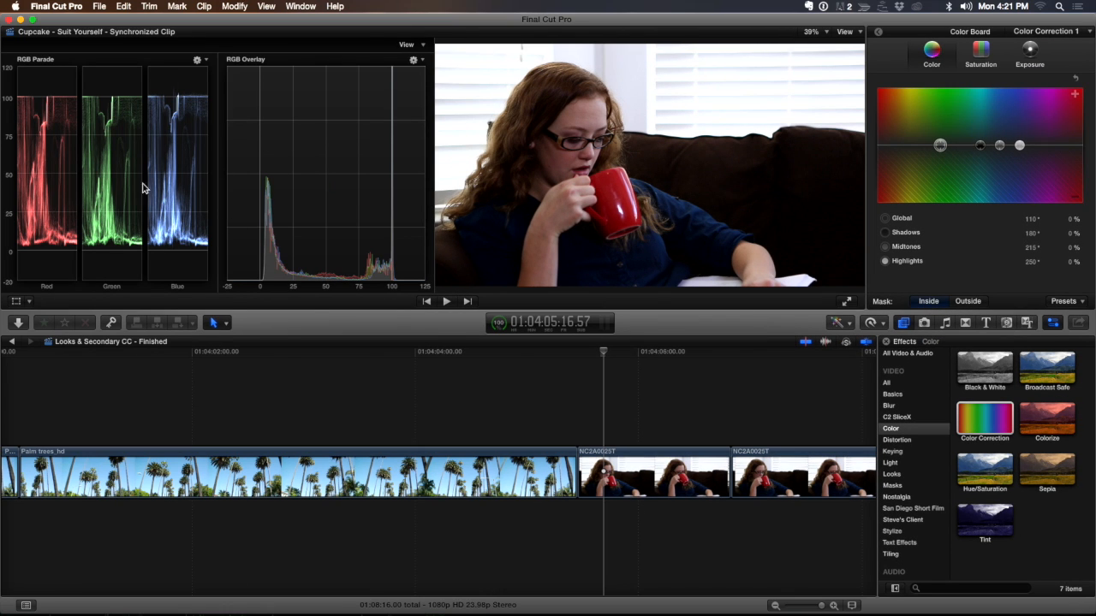
click(1033, 56)
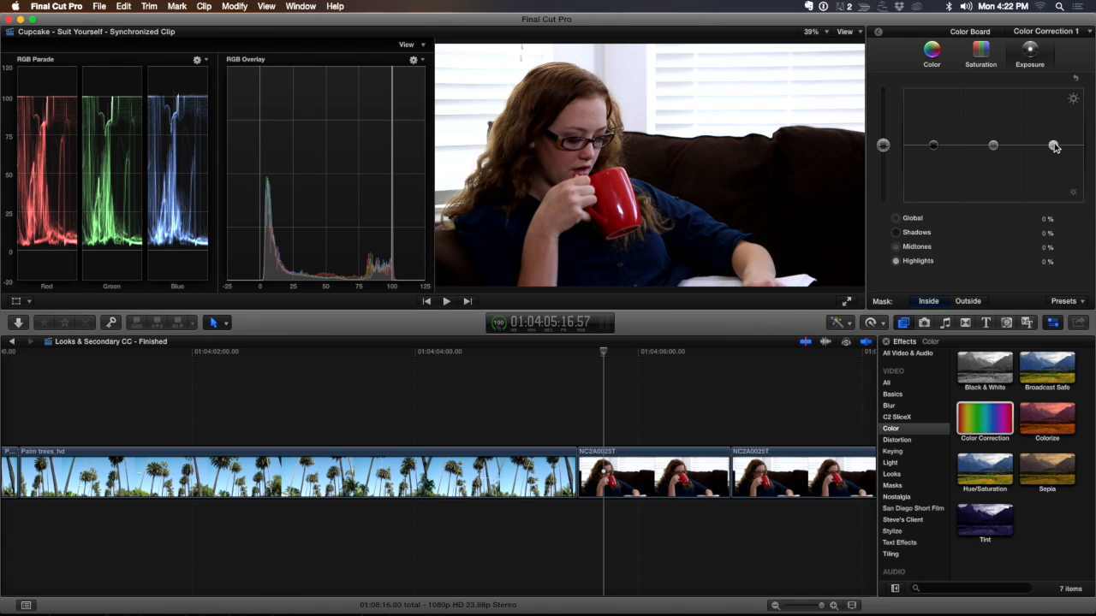
click(1054, 147)
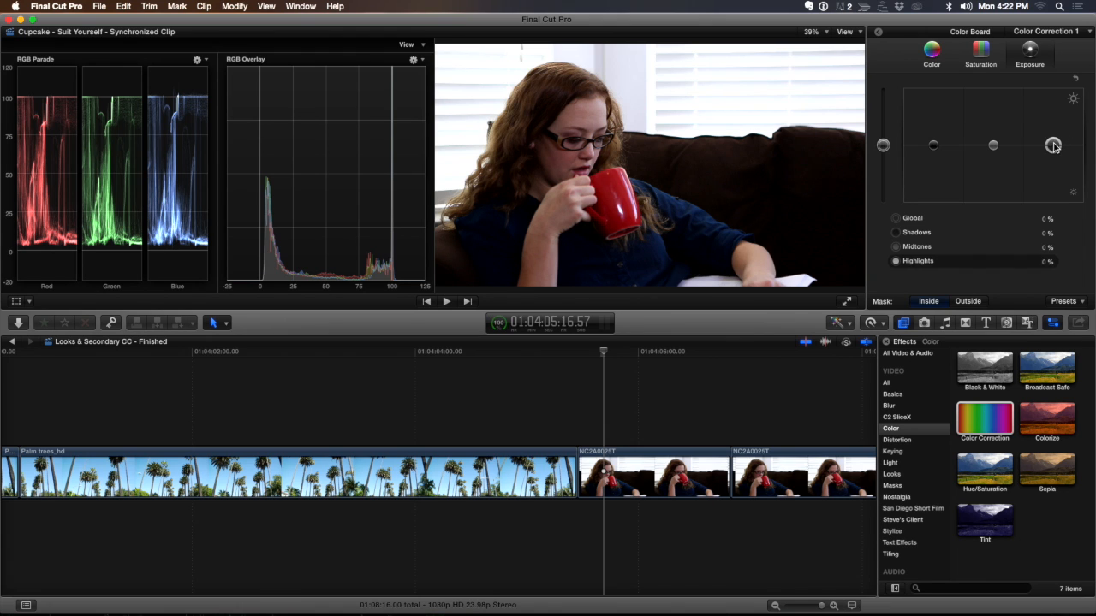
drag(1054, 147, 1054, 156)
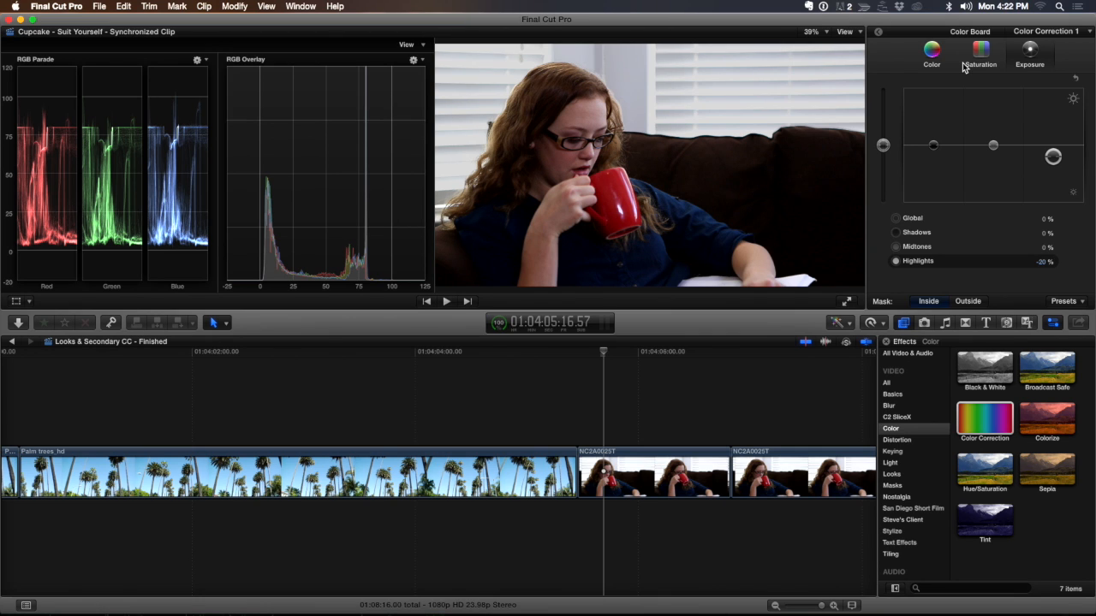
Tint the highlights inside the mask orange at 15° and 12%, and close the Color Board.
click(935, 61)
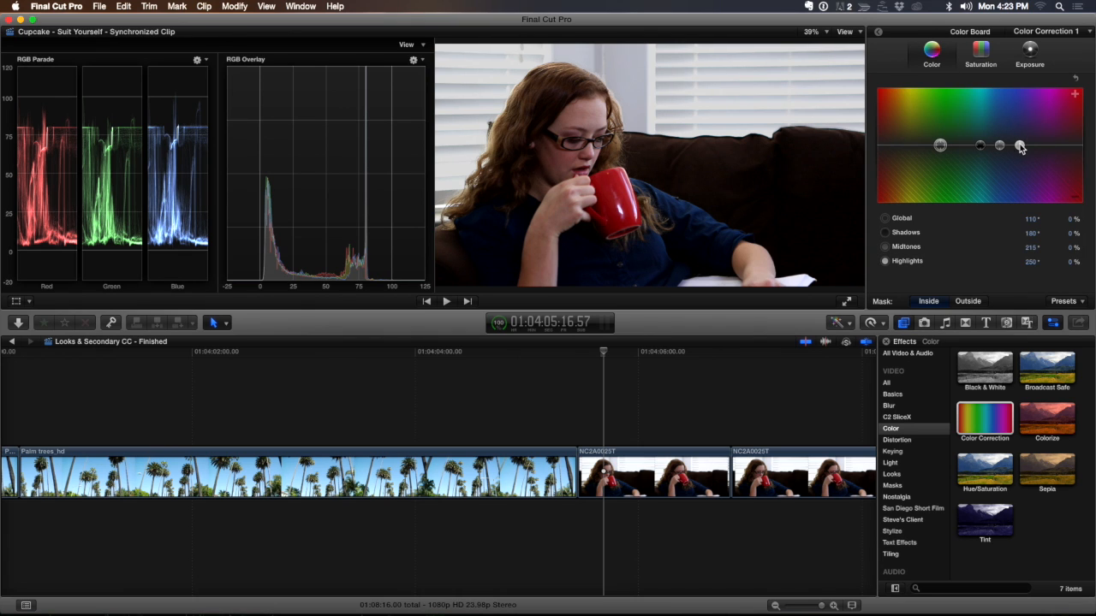
drag(1020, 146, 886, 139)
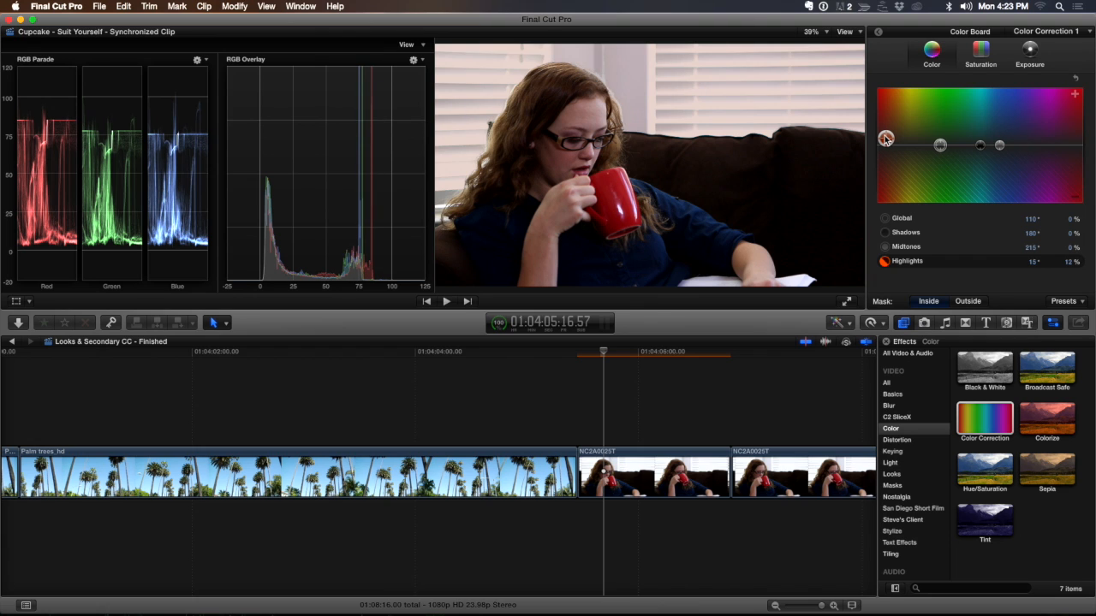
click(878, 33)
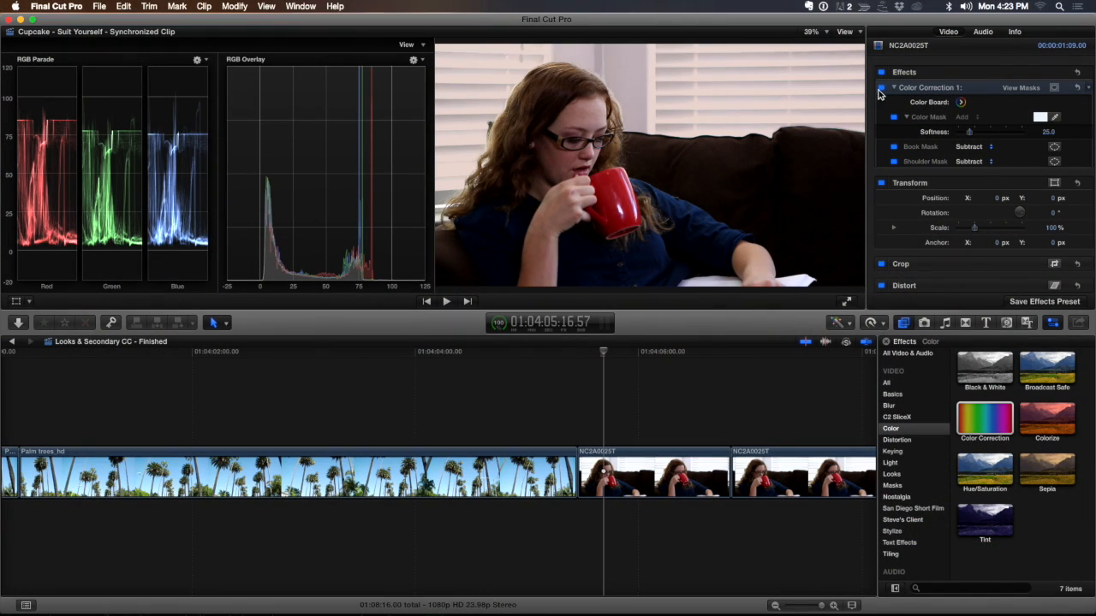
Compare the red mug clip with its effects disabled and enabled, and check the window correction at other points in the clip.
click(881, 72)
click(881, 73)
click(881, 73)
click(881, 72)
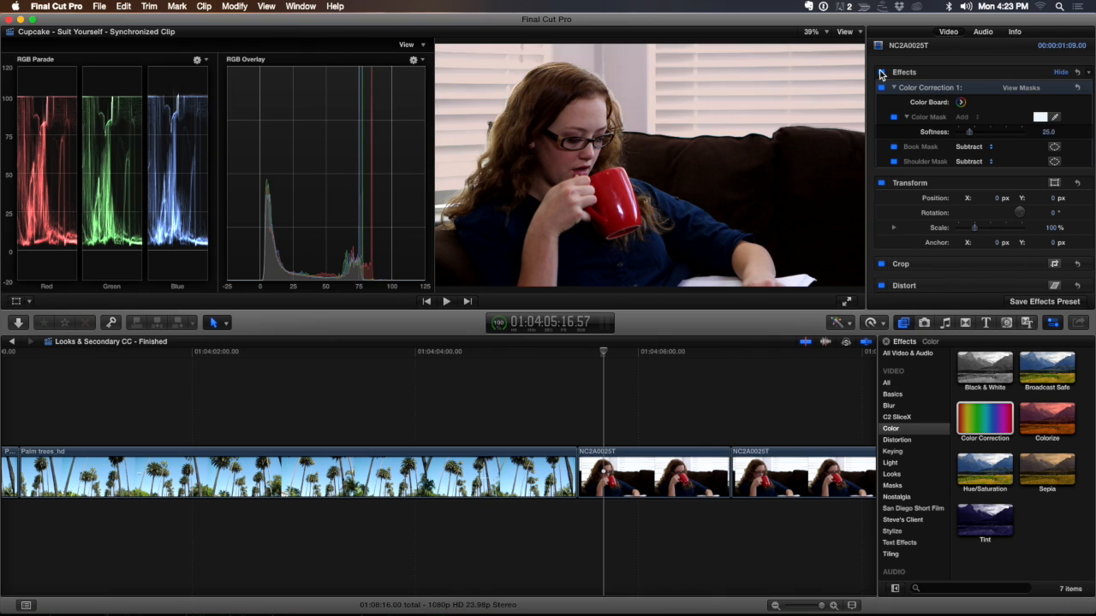
click(881, 73)
click(881, 72)
click(881, 73)
click(881, 73)
click(881, 73)
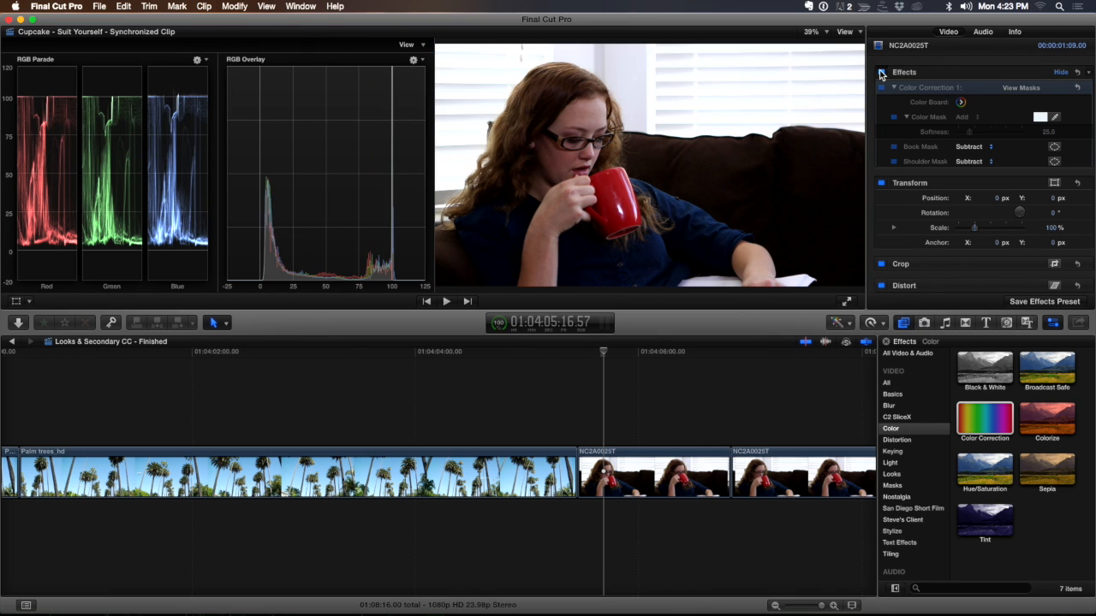
click(881, 73)
click(881, 73)
click(881, 72)
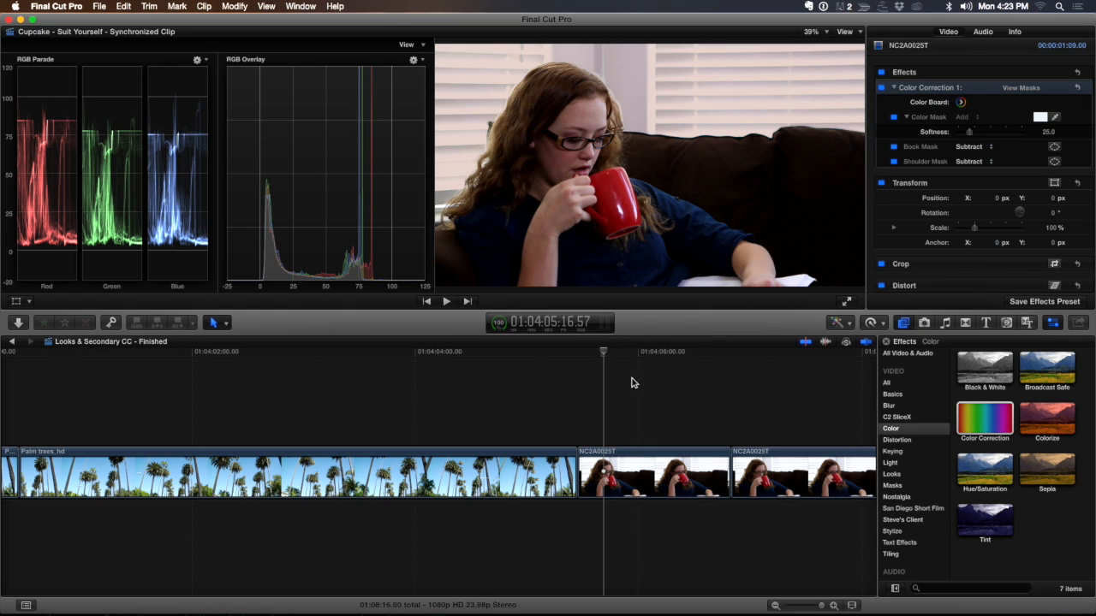
click(627, 354)
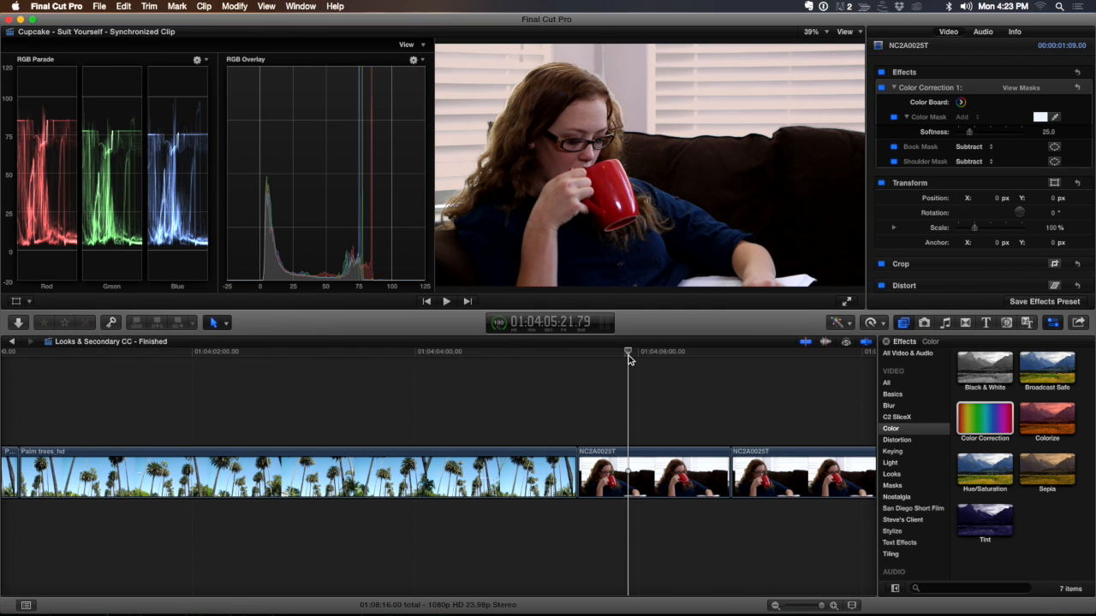
scroll(629, 359, right, 5)
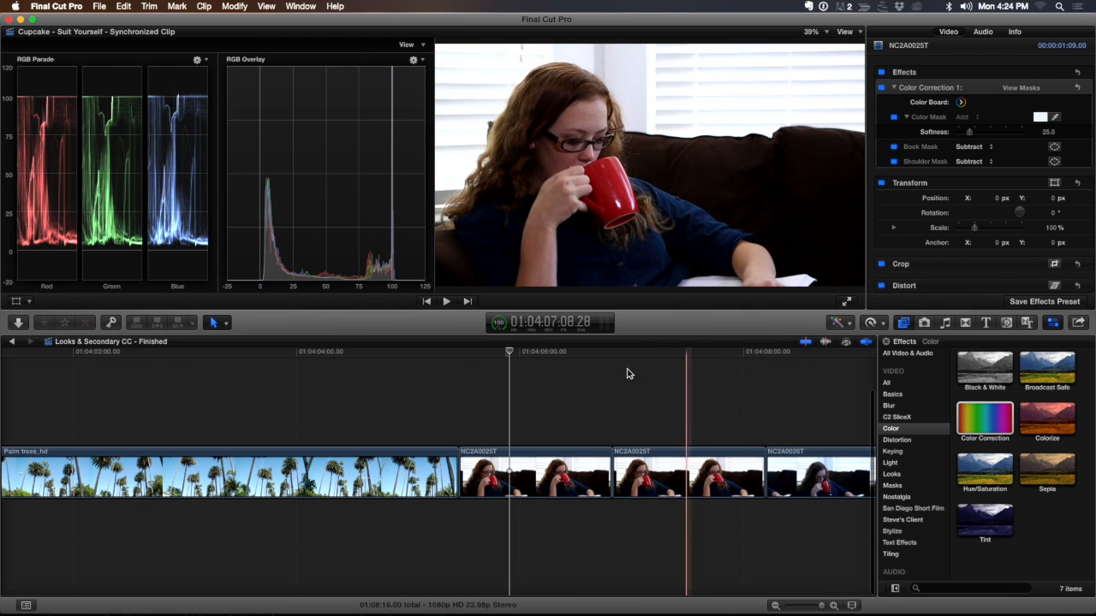
click(555, 374)
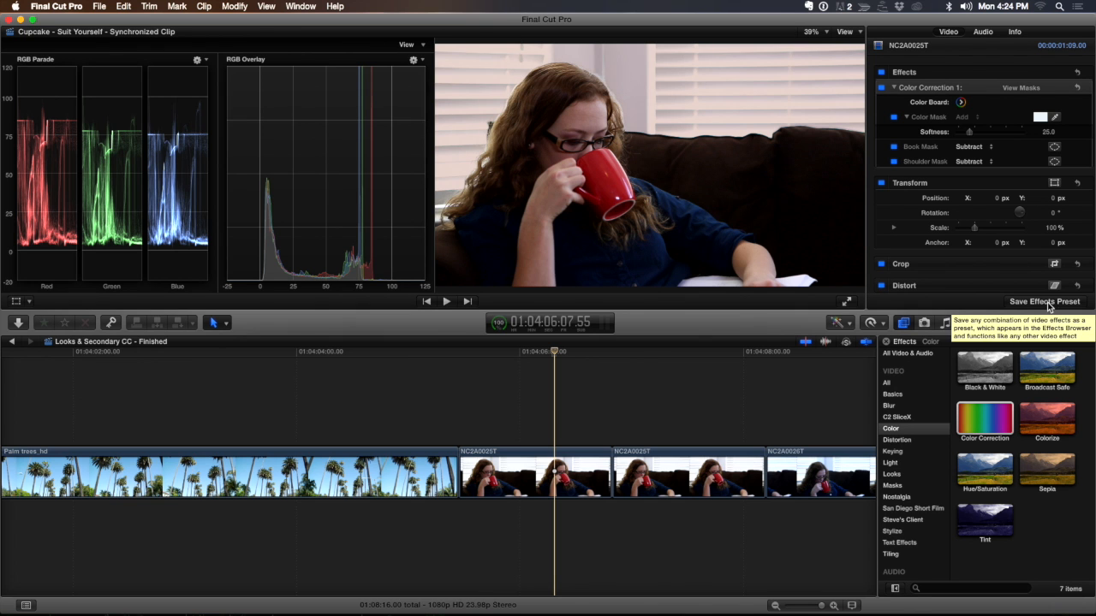
Review the attributes and categories offered for saving Color Correction 1 as a video effects preset, and close the dialog without saving.
click(1053, 305)
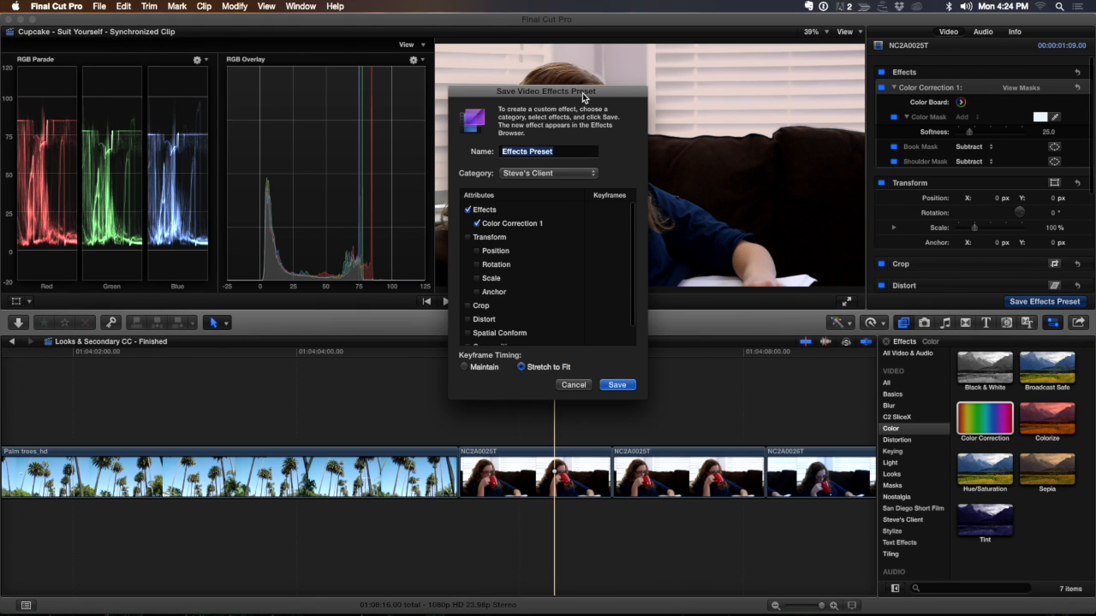
drag(582, 93, 604, 94)
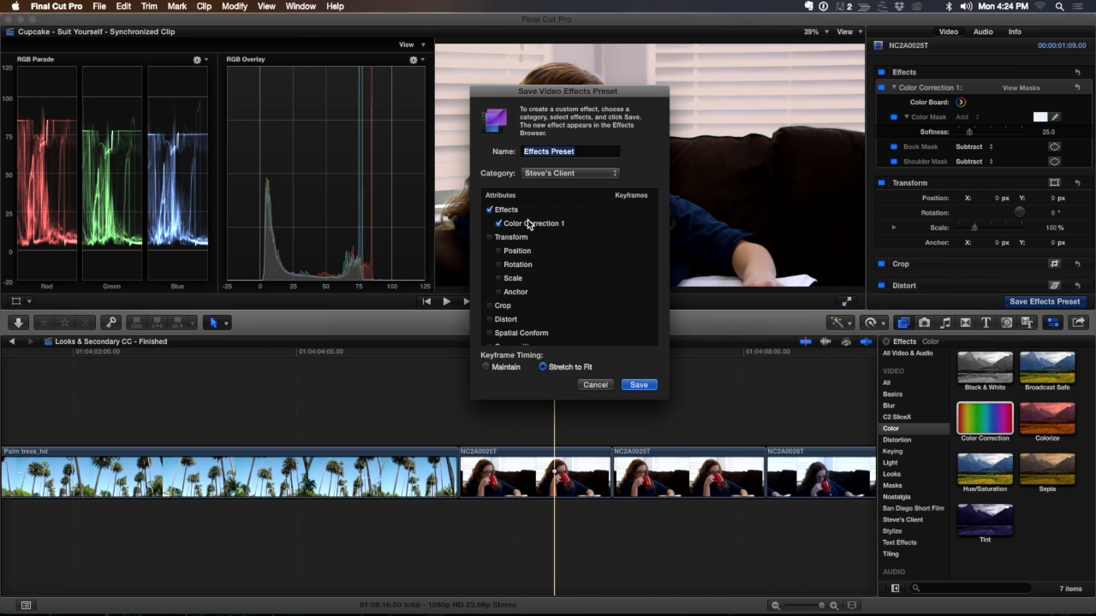
click(561, 175)
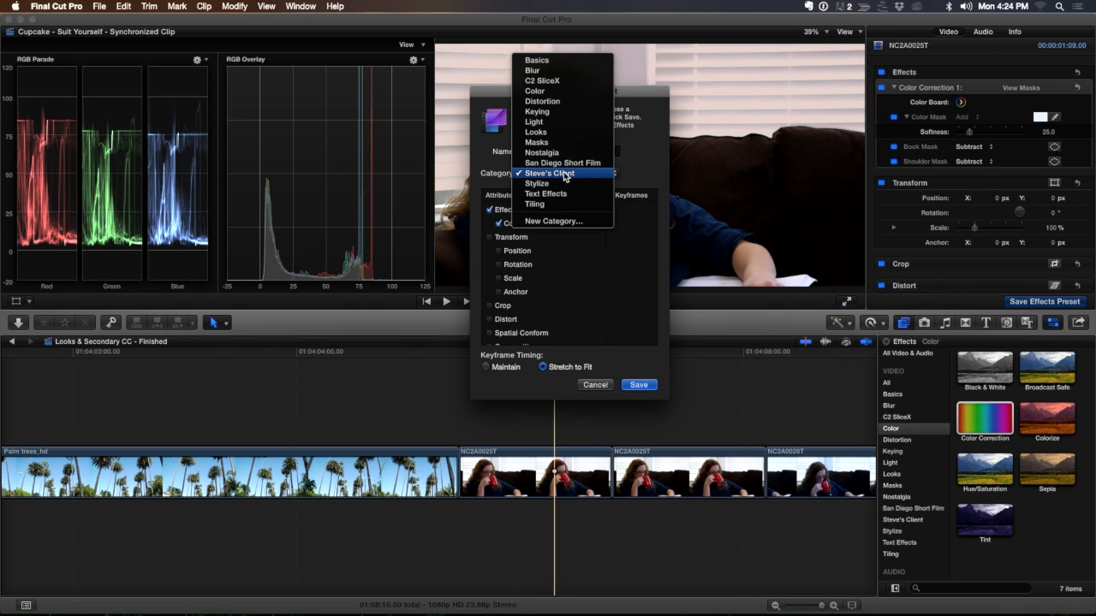
click(456, 91)
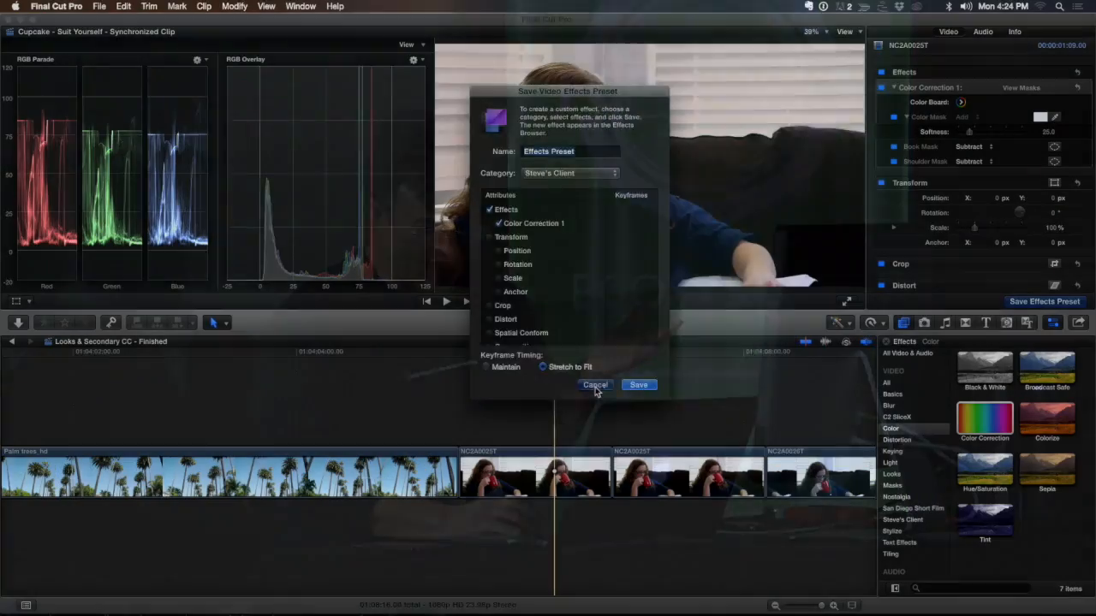
click(589, 384)
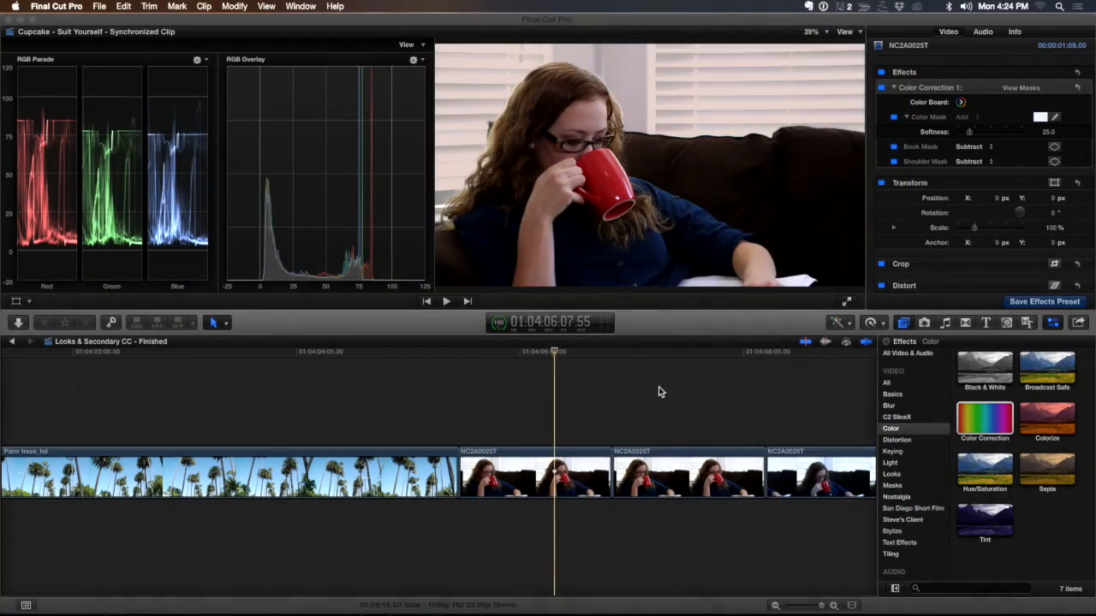
Apply the saved couch preset from the custom client category to the second NC2A0025T clip, and reveal the preset's file in Finder.
click(674, 364)
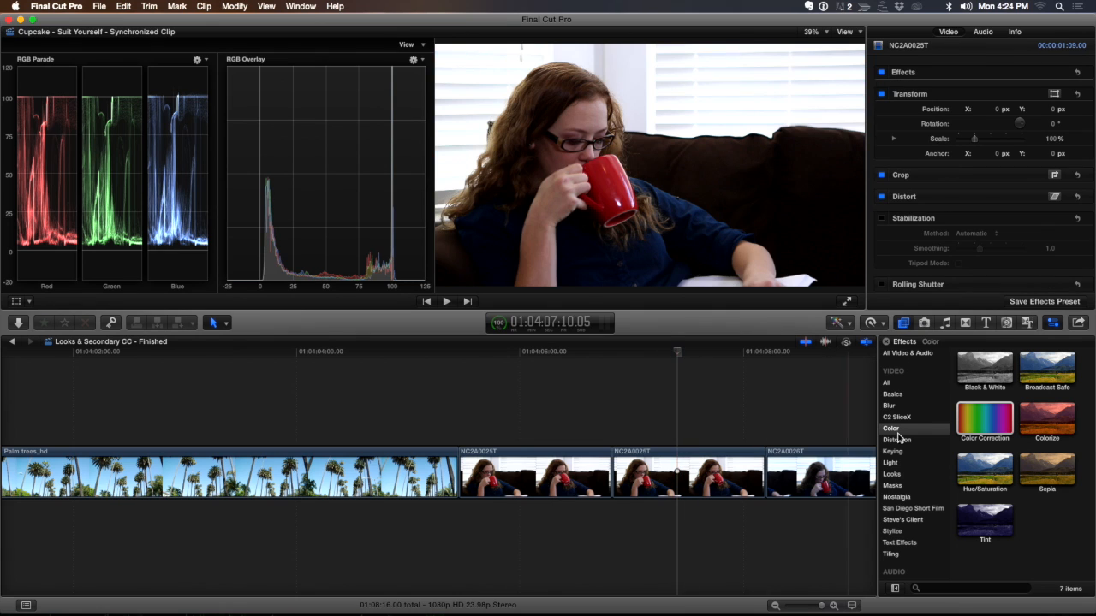
click(911, 521)
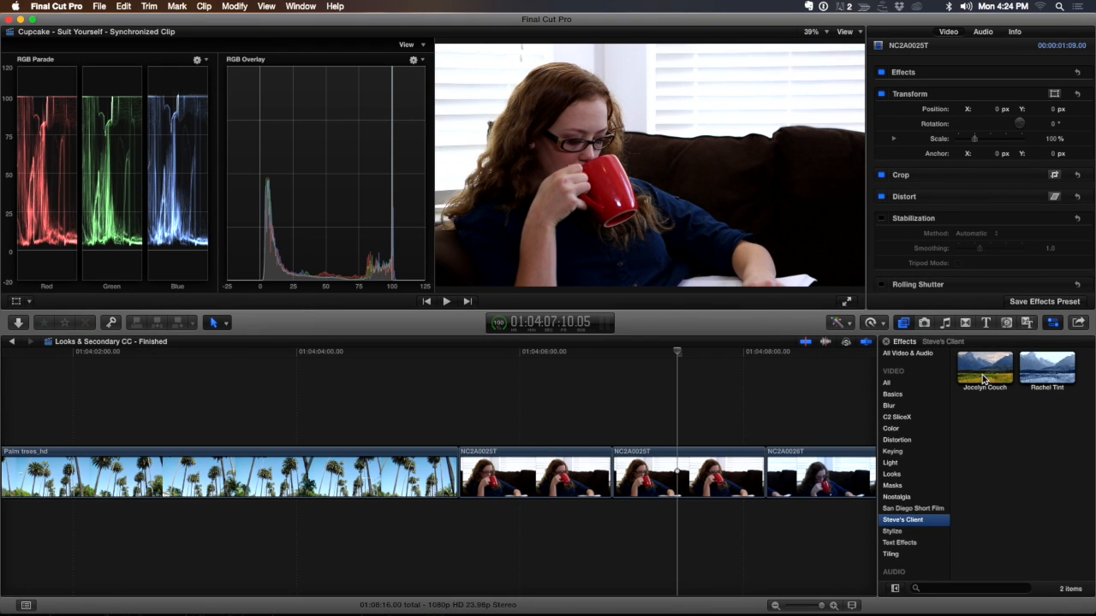
mouse_move(991, 377)
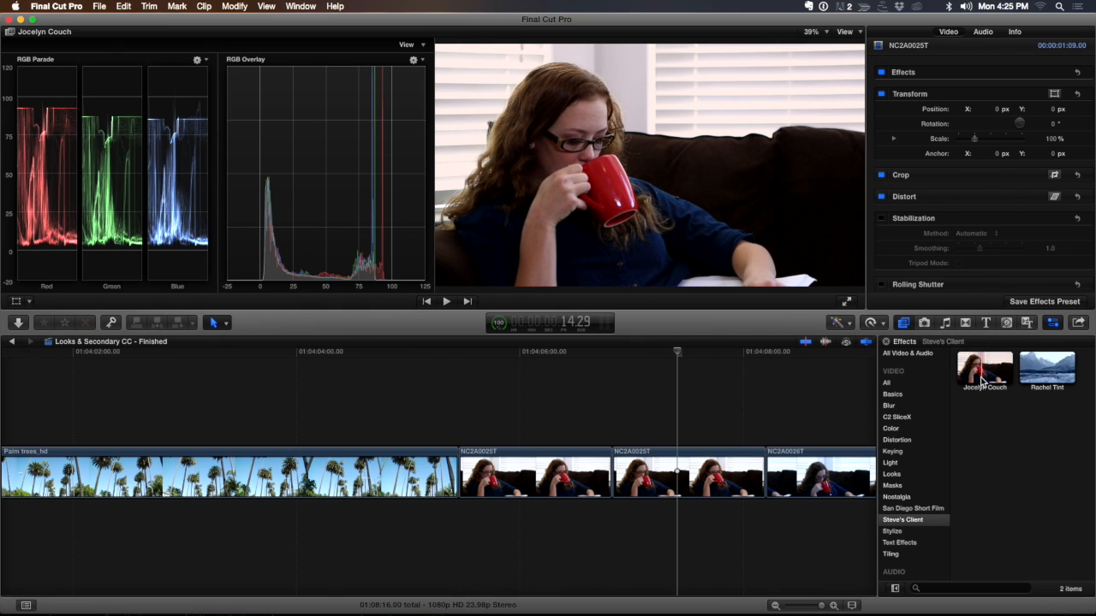
drag(982, 382, 668, 491)
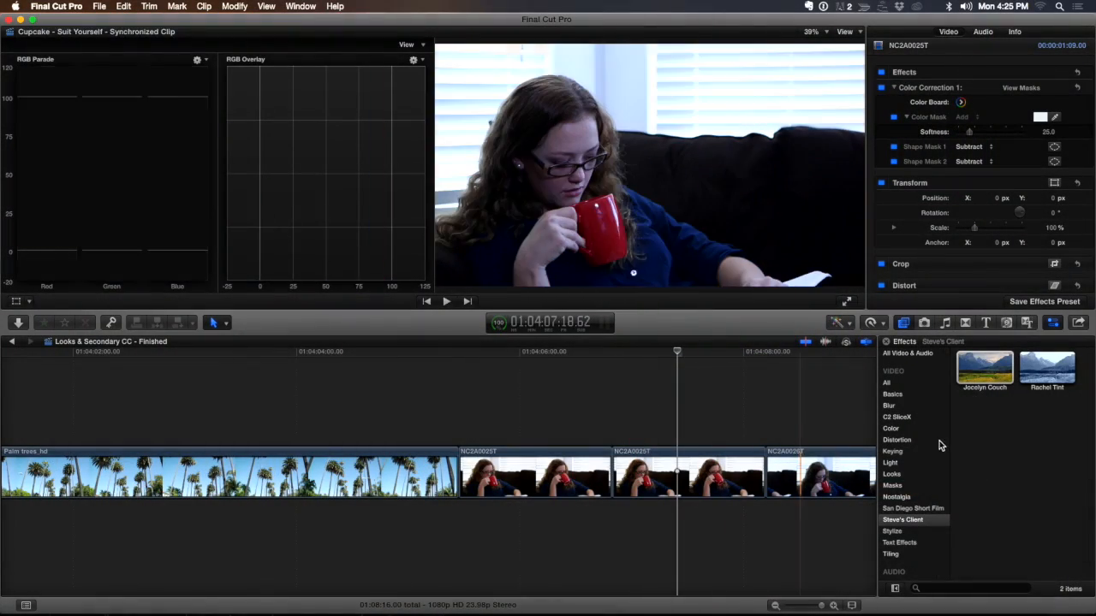
right_click(981, 378)
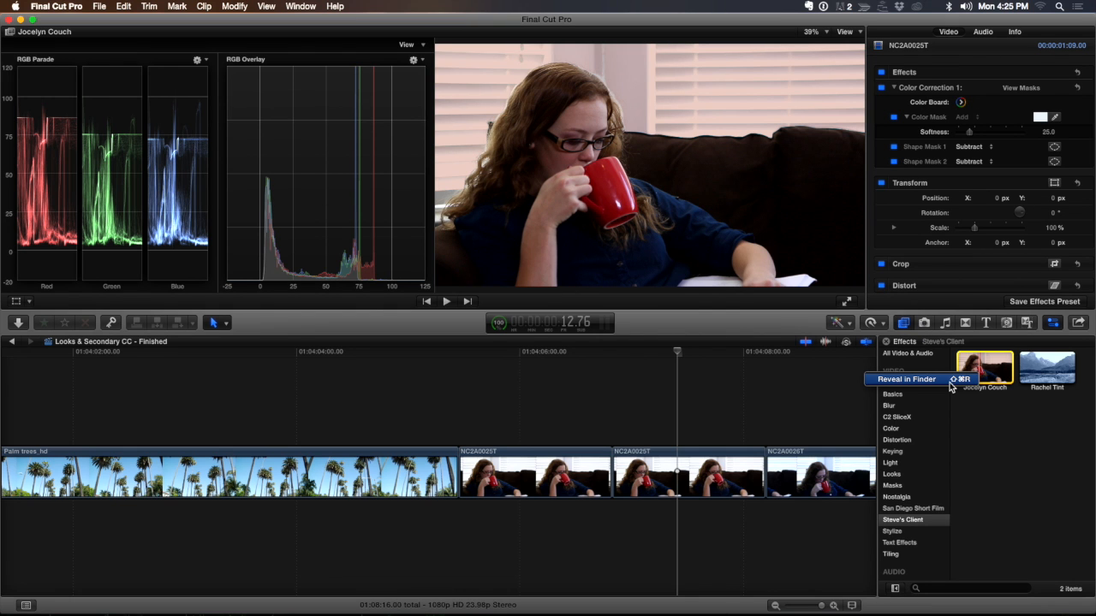
click(949, 382)
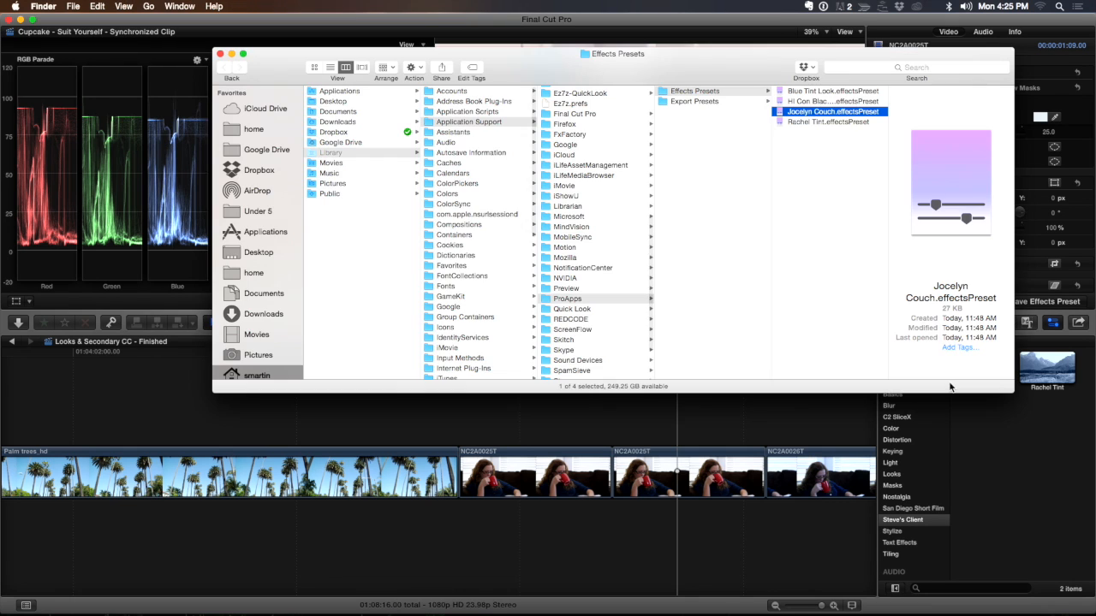
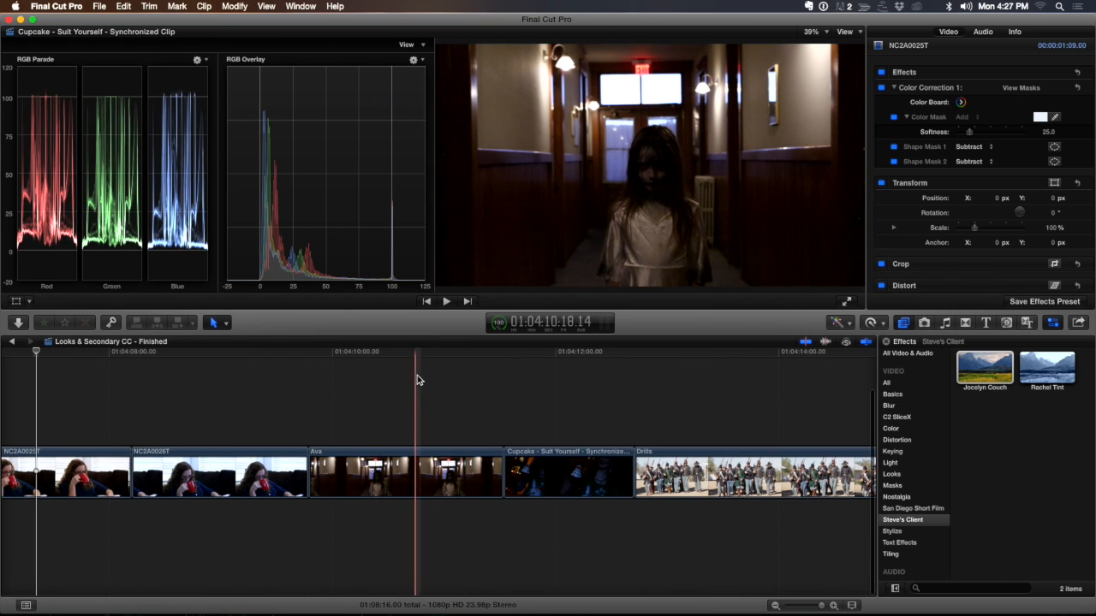
Duplicate the hallway clip of the girl directly beneath the original in the timeline, and disable the duplicate.
click(420, 380)
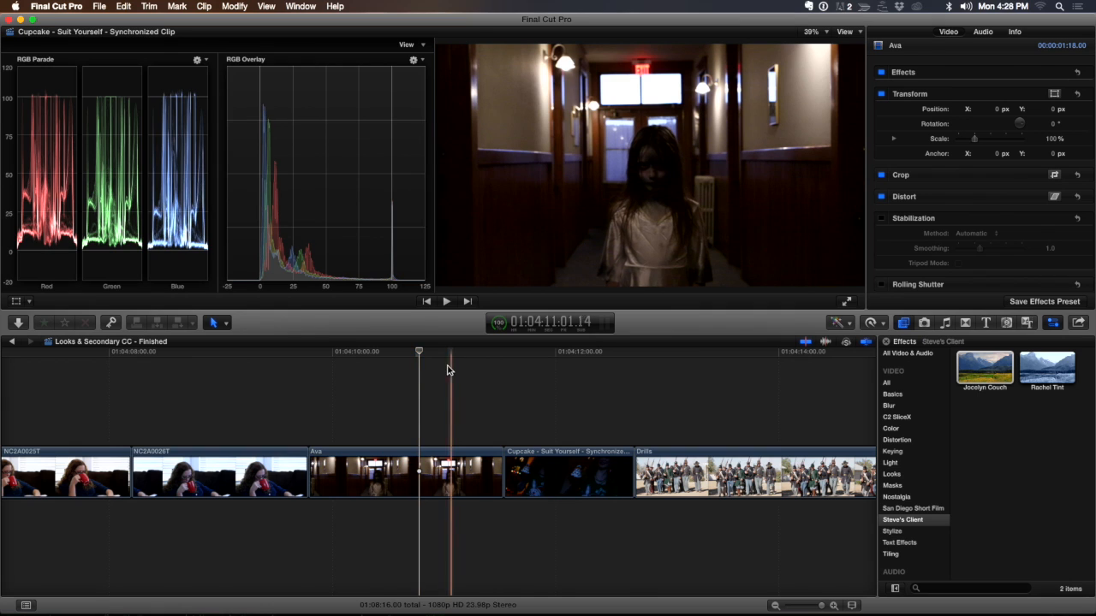
click(413, 474)
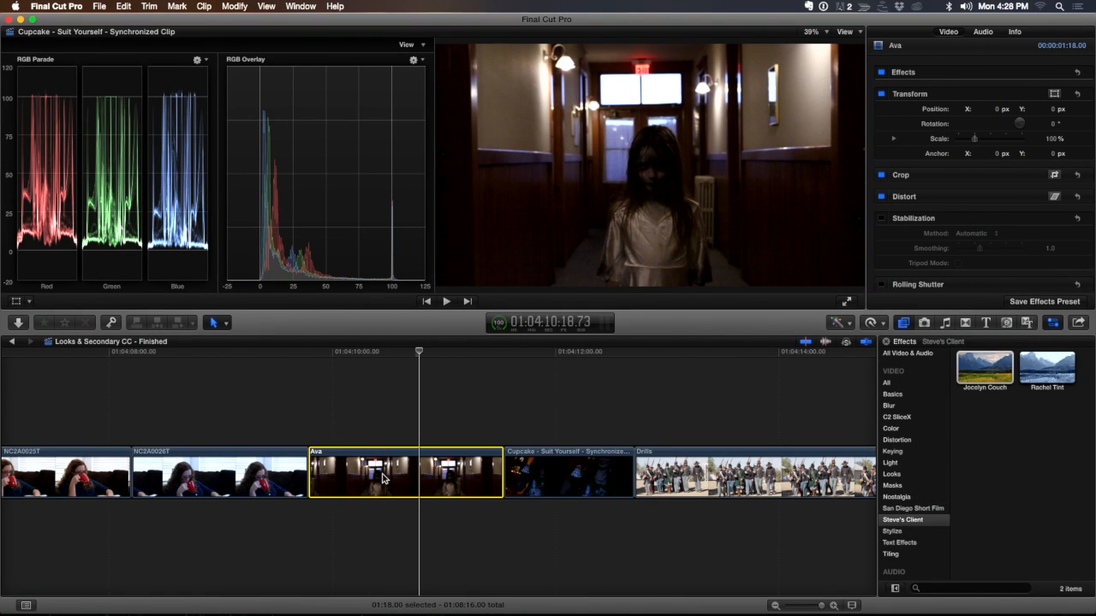
drag(375, 476, 375, 539)
click(398, 420)
click(392, 537)
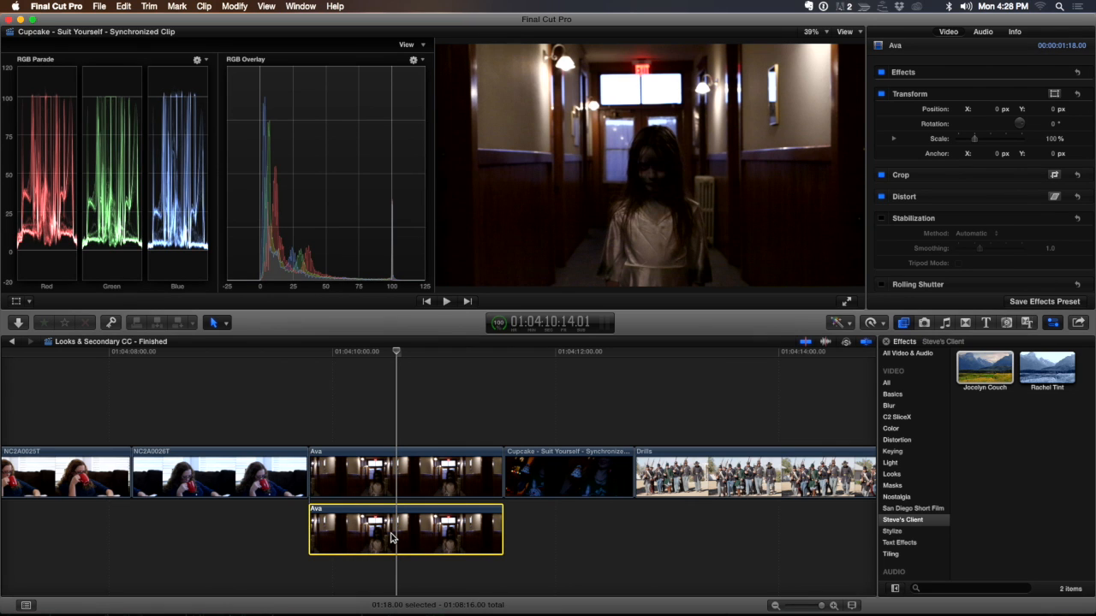
key(v)
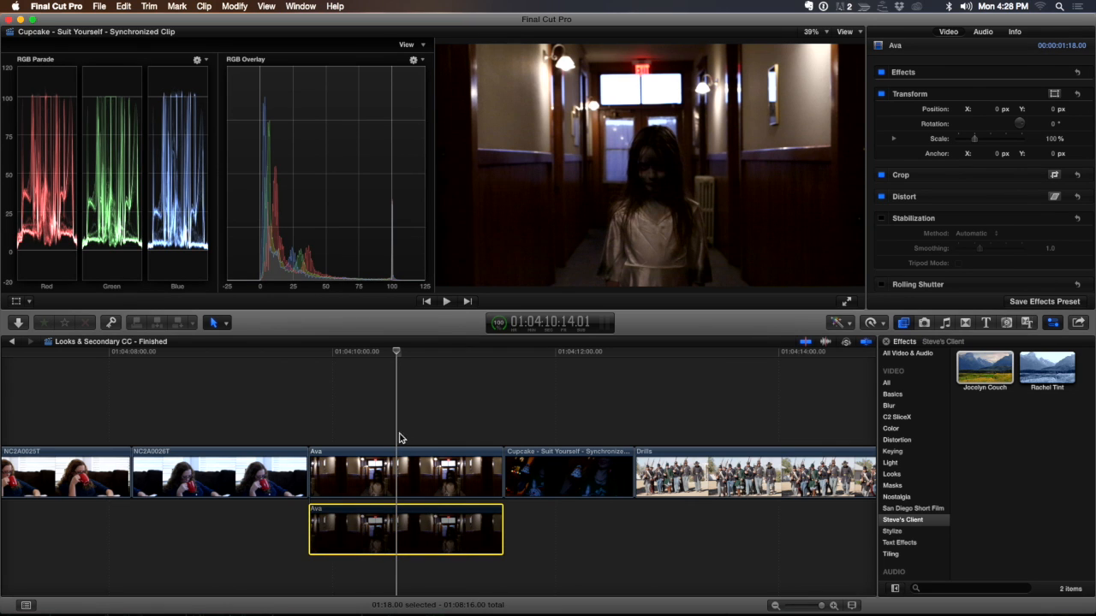
Apply the Draw Mask effect to the original hallway clip and enlarge the viewer area.
click(431, 420)
drag(428, 360, 400, 359)
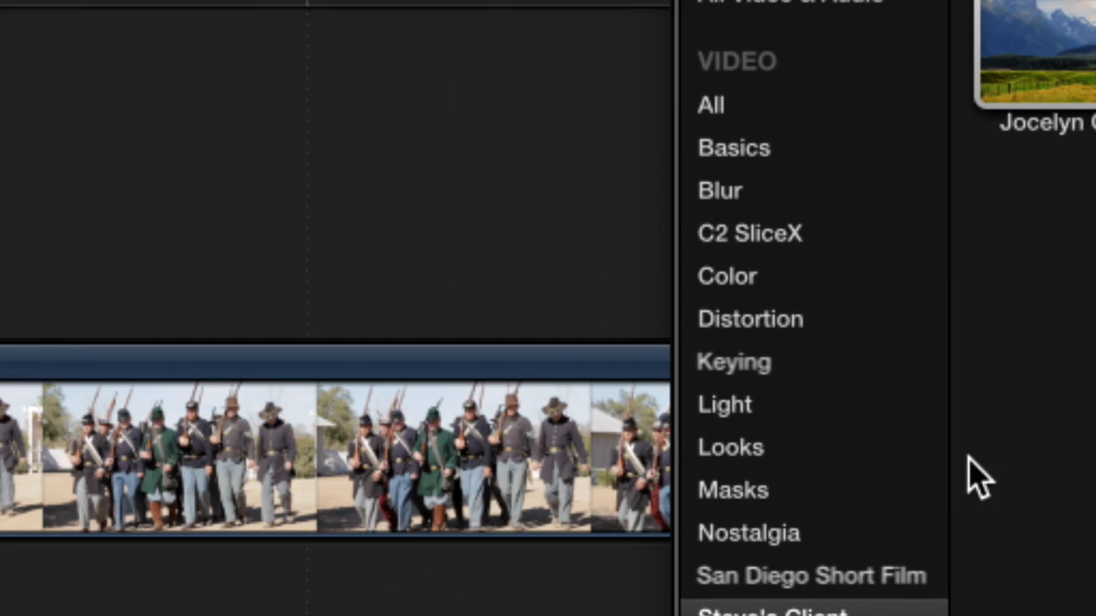
click(750, 493)
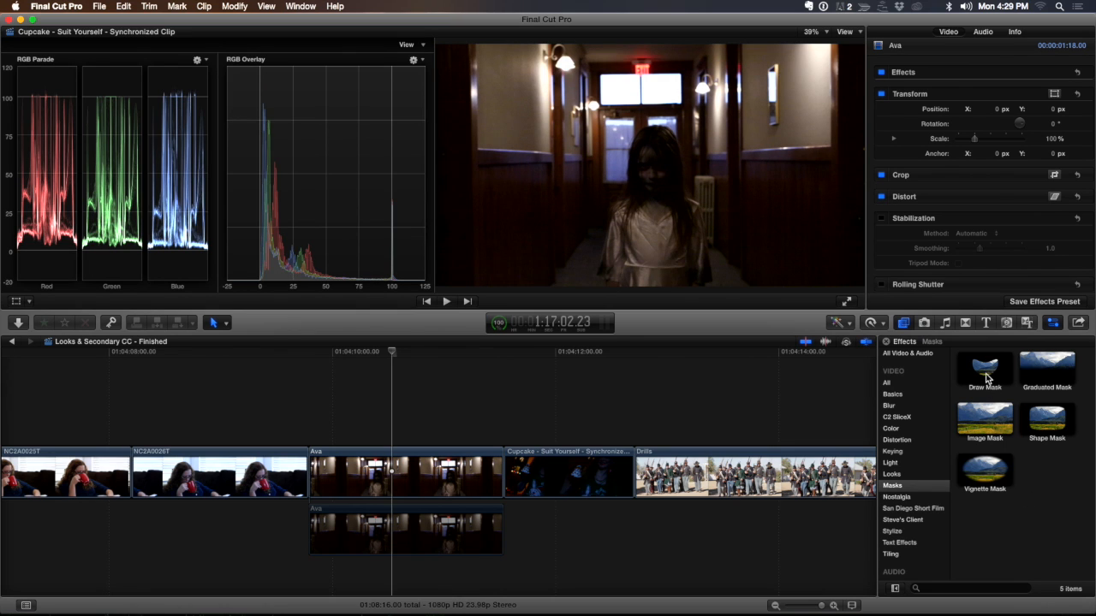
mouse_move(986, 368)
mouse_down()
mouse_move(730, 357)
mouse_move(514, 409)
mouse_move(401, 471)
mouse_up()
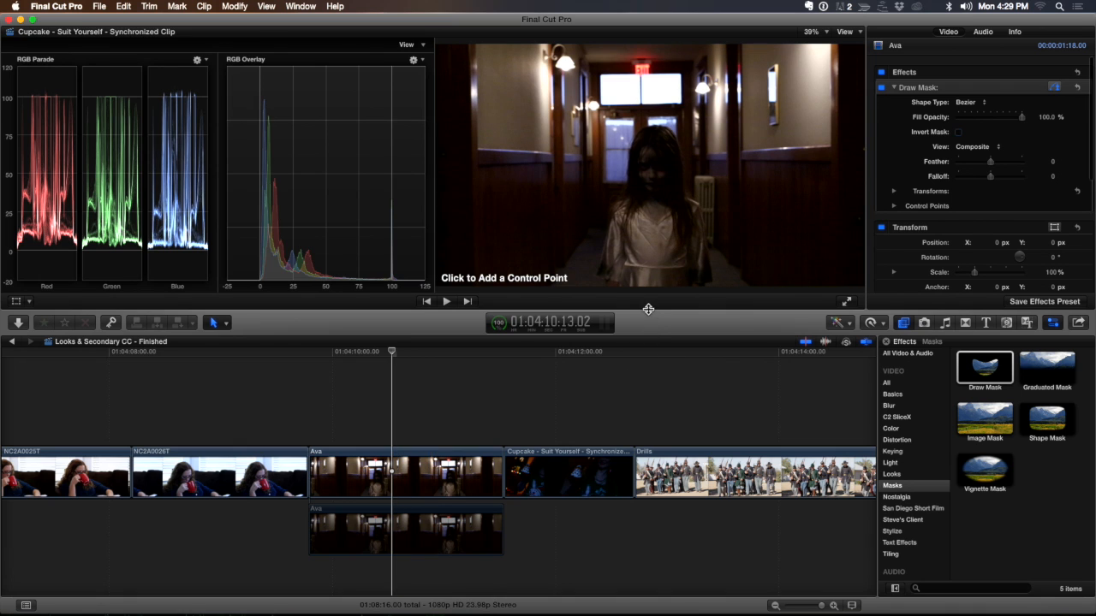
drag(648, 312, 648, 348)
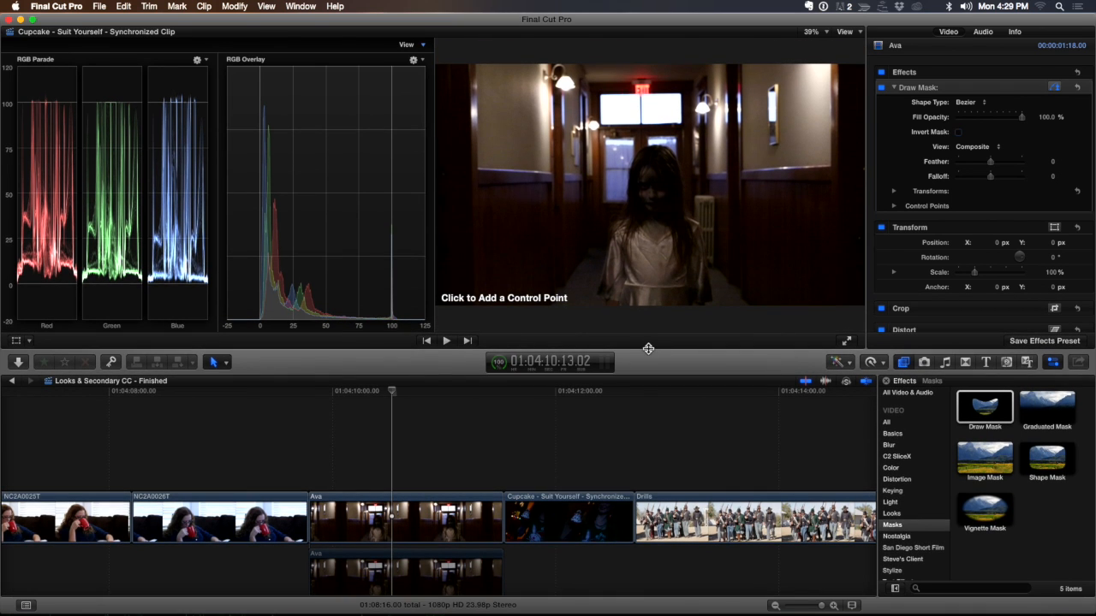
Place the mask's control points from the bottom edge of the frame up the girl's left-hand arm, curving the outline over her shoulder.
click(606, 307)
click(605, 301)
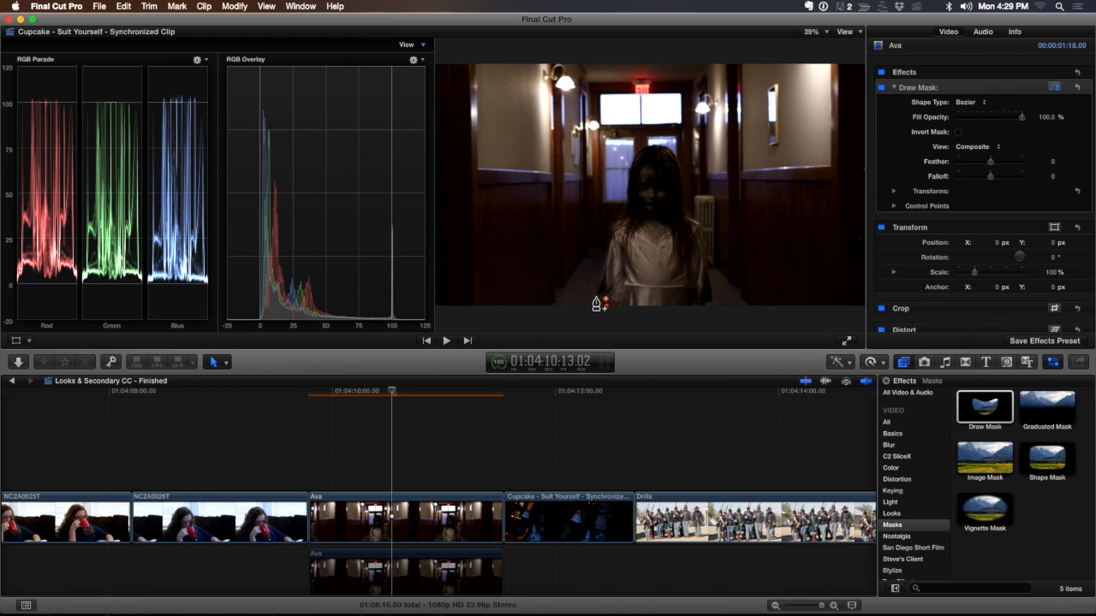
click(596, 297)
click(609, 243)
click(629, 238)
drag(625, 232, 619, 233)
key(super+z)
key(super+z)
click(617, 229)
mouse_move(625, 227)
mouse_down()
mouse_move(635, 225)
mouse_move(625, 226)
mouse_up()
Continue the mask outline around the girl's head and down her right-hand arm, and close it at the starting point.
click(628, 215)
click(629, 179)
click(640, 151)
click(669, 152)
click(683, 212)
click(699, 226)
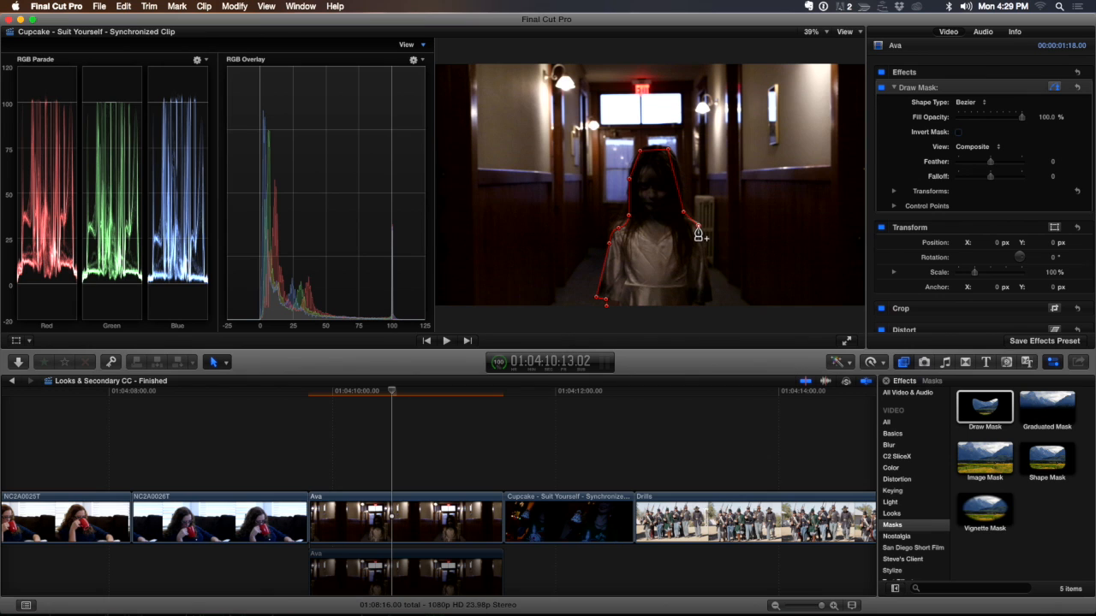
click(713, 300)
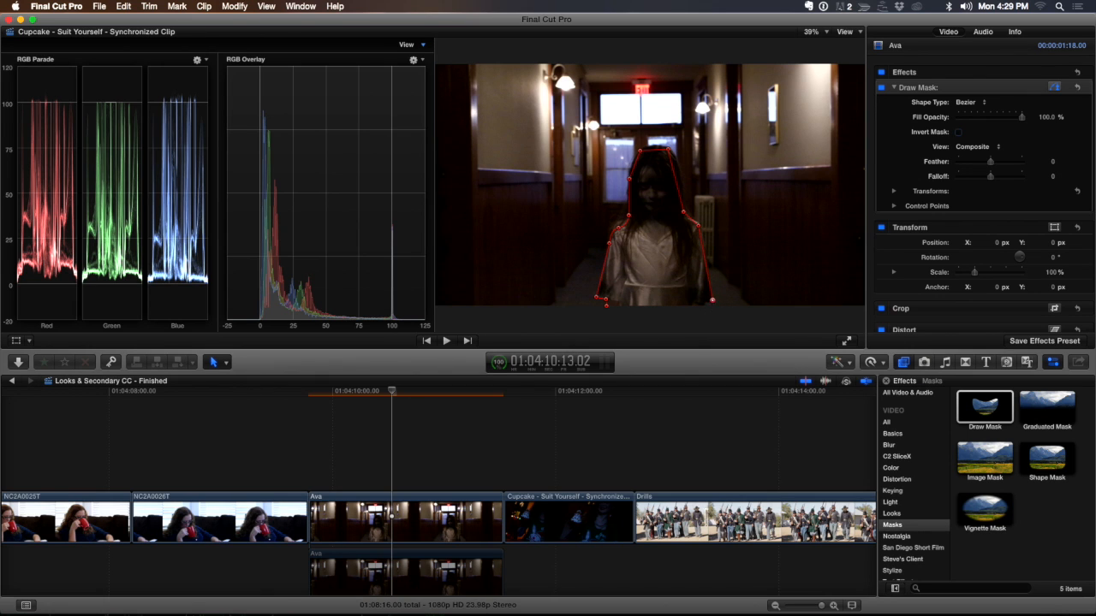
click(706, 302)
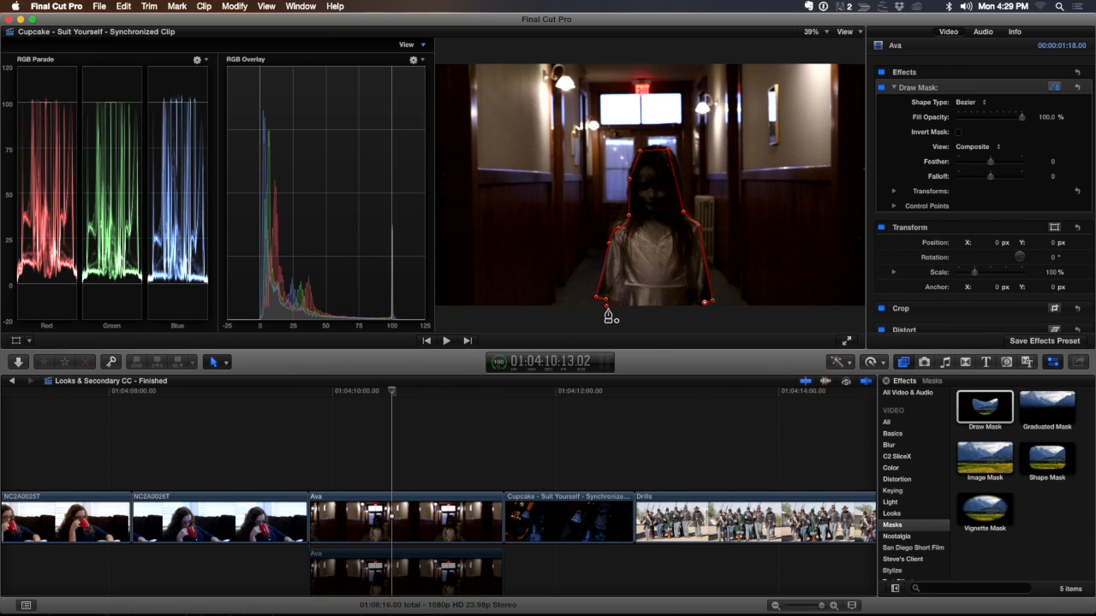
click(608, 309)
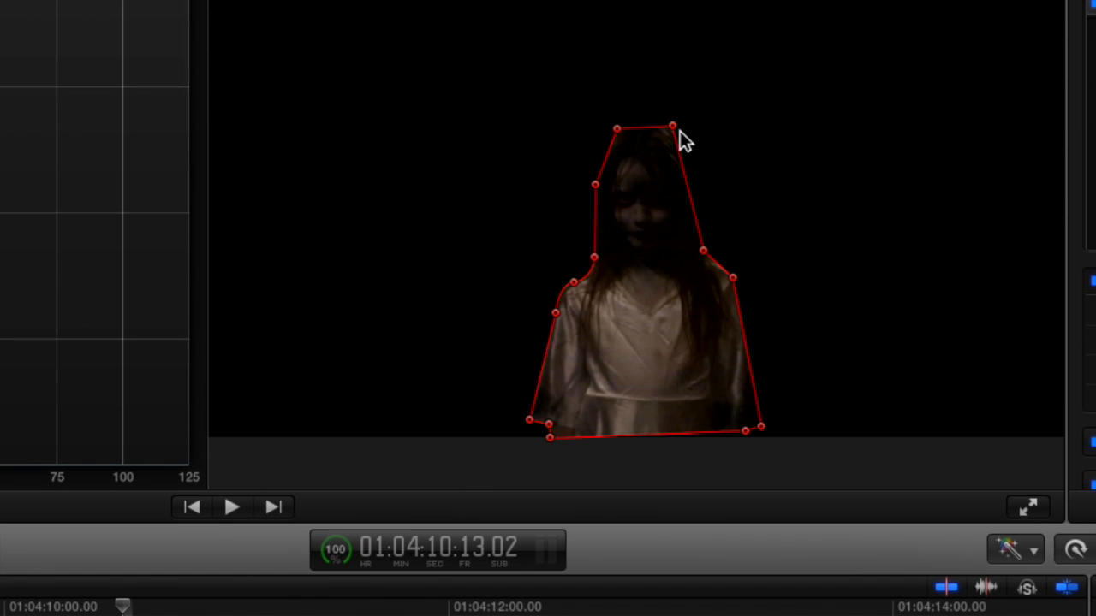
Make the two control points on top of the girl's head Smooth and adjust them to round the mask around her hair.
right_click(673, 129)
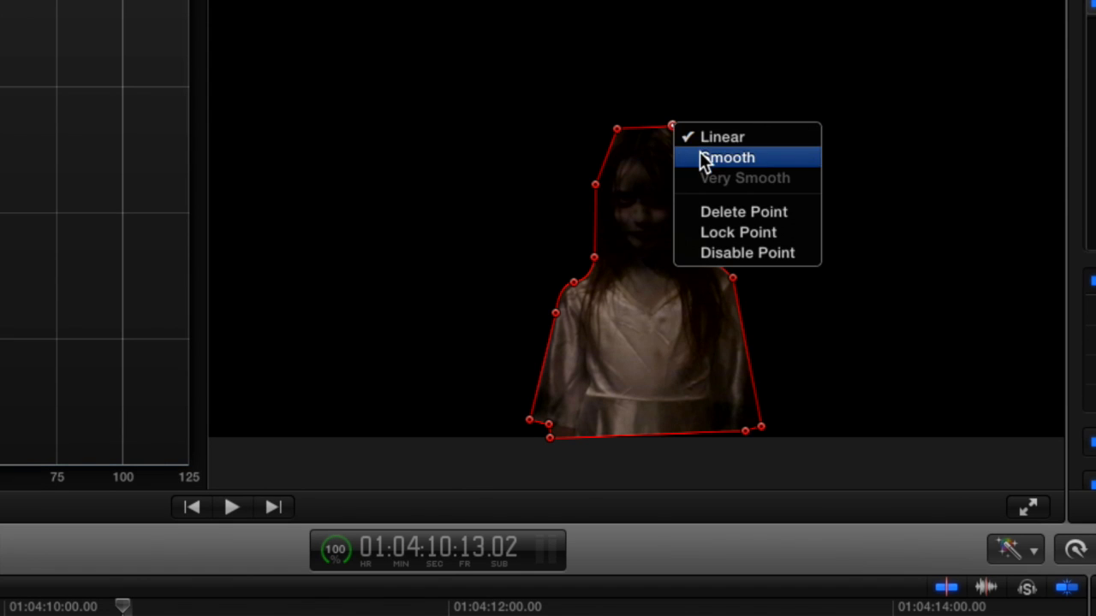
click(727, 157)
drag(697, 163, 707, 175)
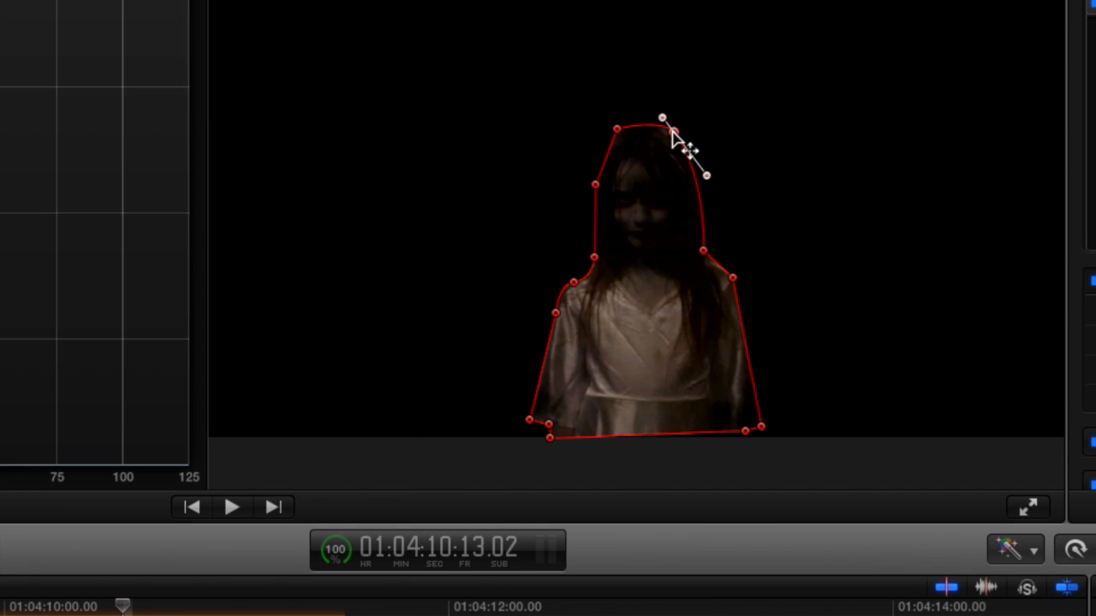
right_click(618, 129)
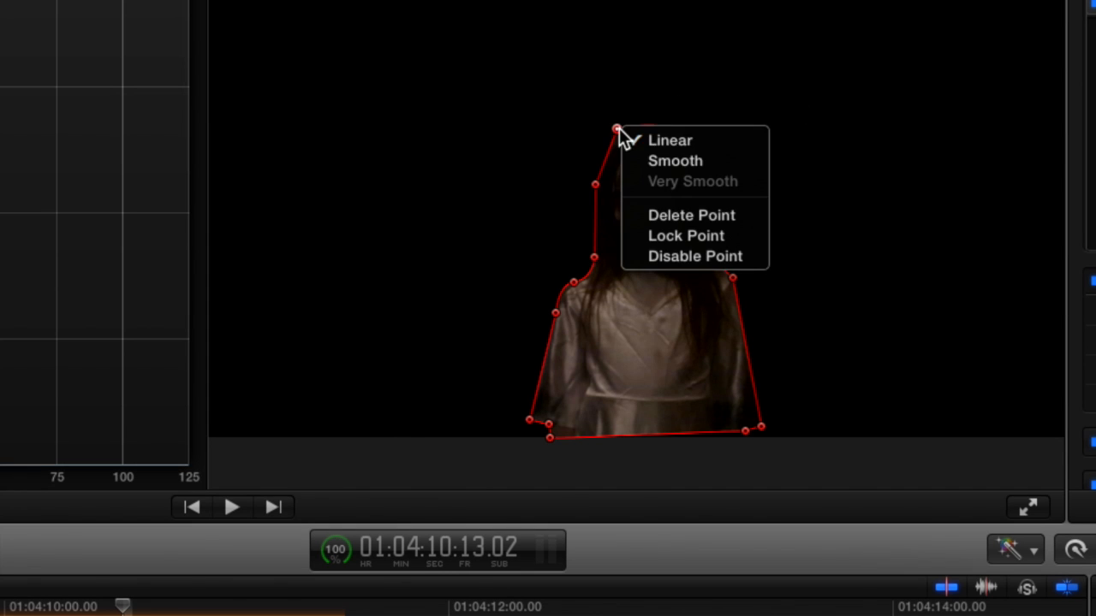
click(653, 161)
drag(615, 137, 615, 143)
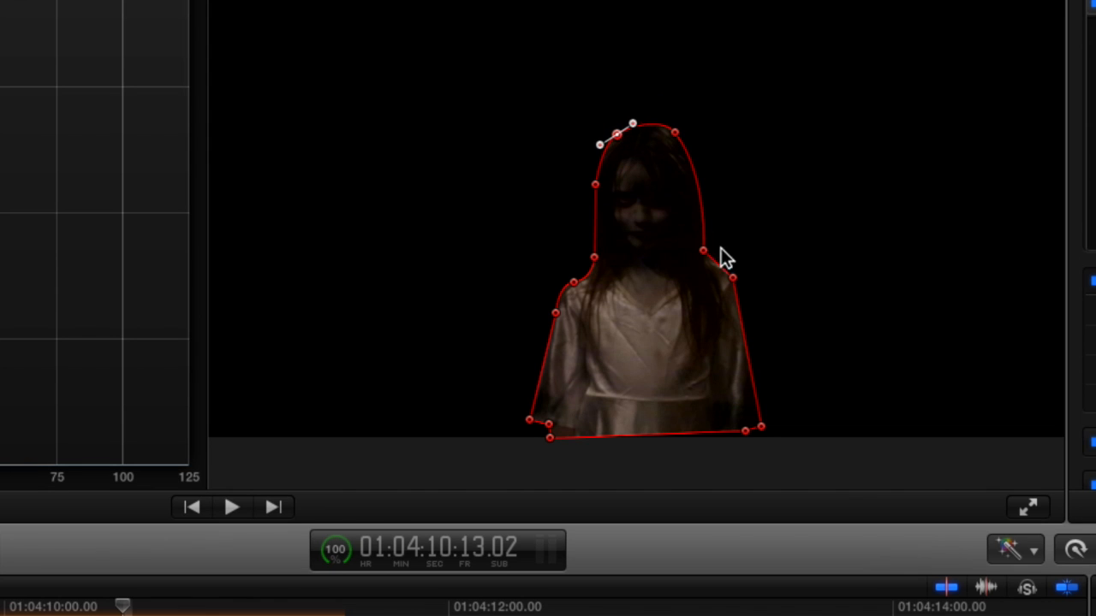
Smooth the right-hand shoulder point, align the bottom mask edge with the frame, and add a control point along the right-hand arm.
right_click(733, 278)
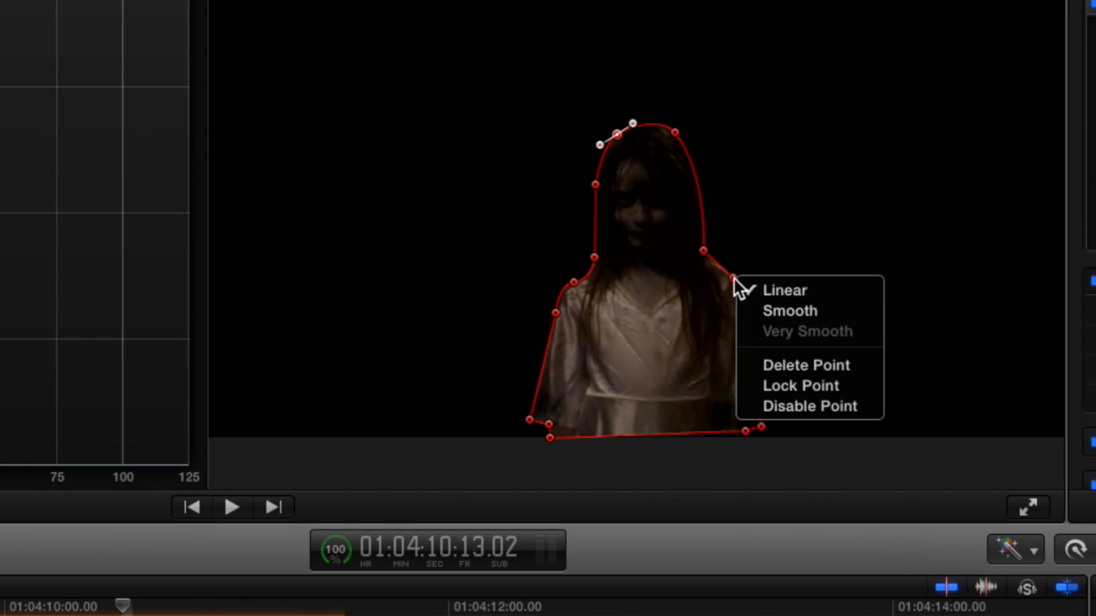
click(767, 312)
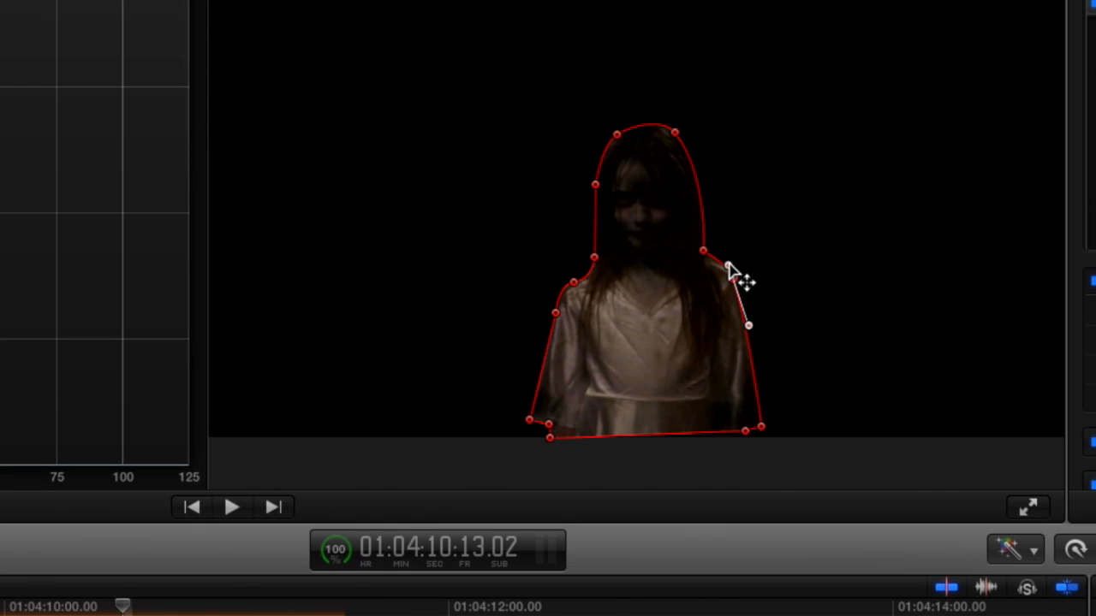
drag(728, 265, 728, 265)
click(738, 438)
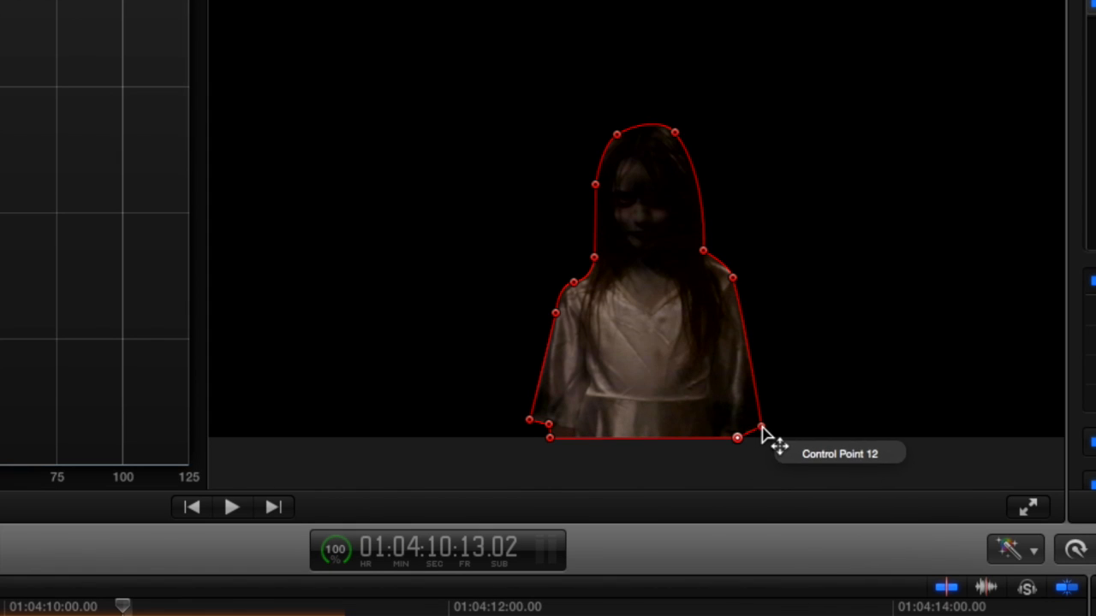
alt+click(746, 343)
mouse_move(747, 342)
mouse_down()
mouse_move(776, 341)
mouse_move(744, 348)
mouse_up()
click(596, 260)
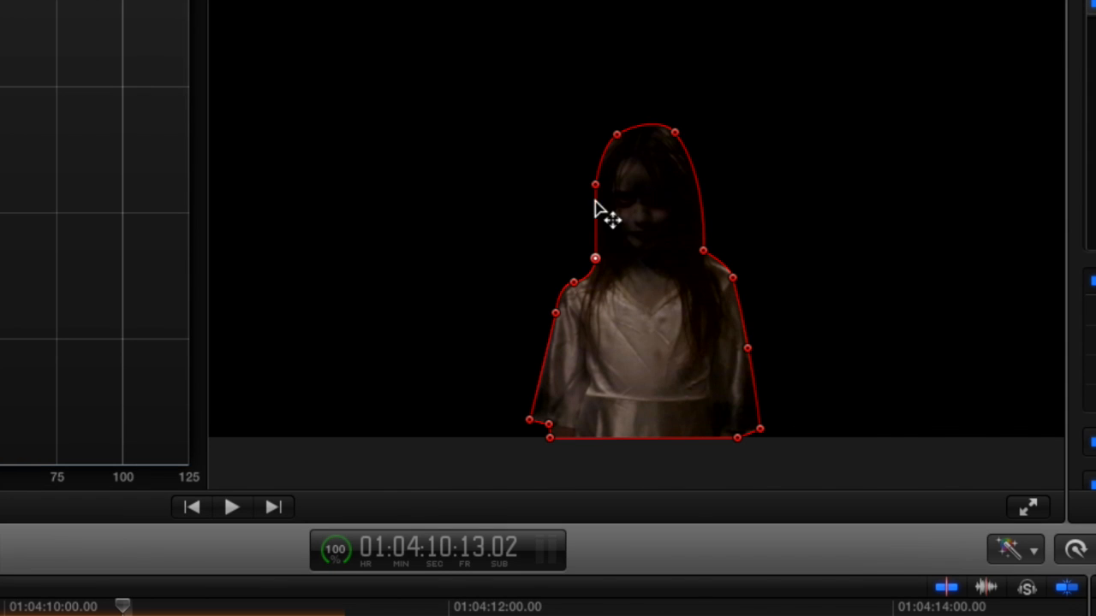
click(675, 135)
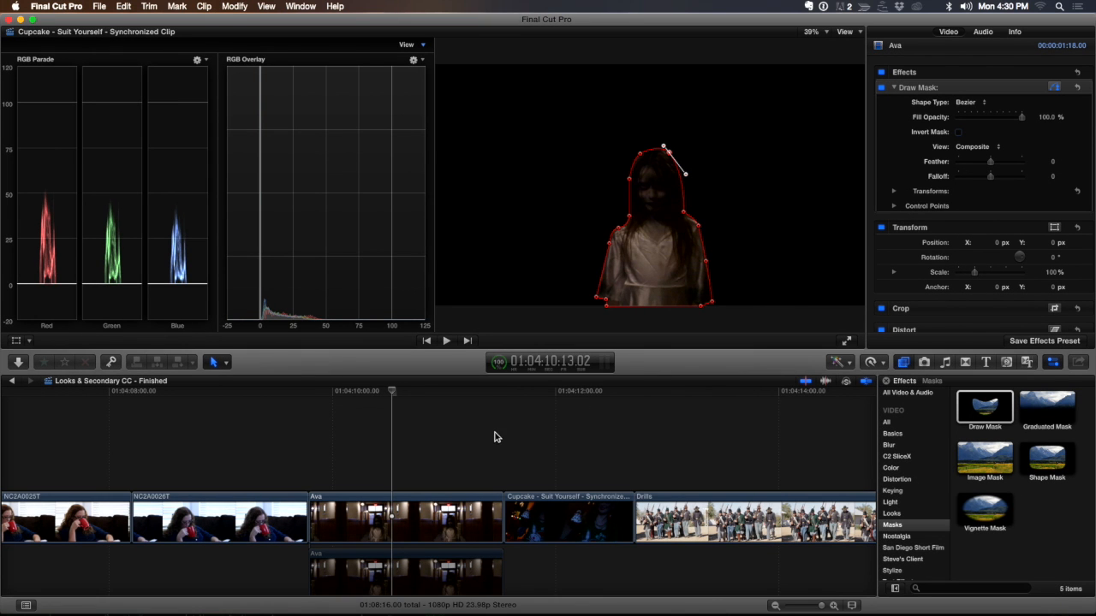
Enable the duplicate hallway clip beneath the masked one and open the Color Board for it.
click(403, 573)
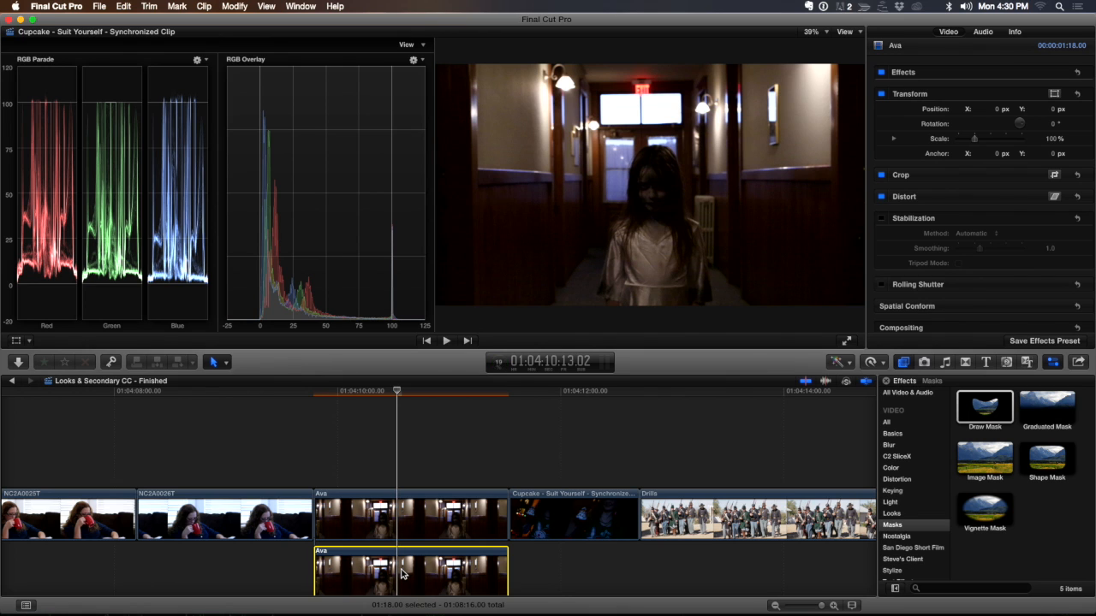
key(super+6)
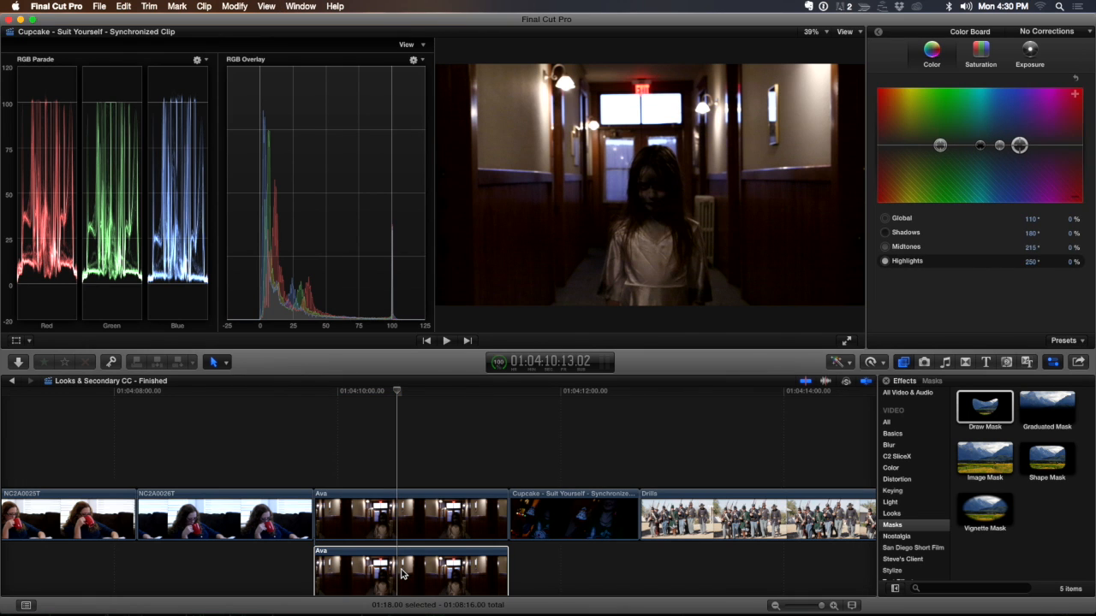
click(403, 574)
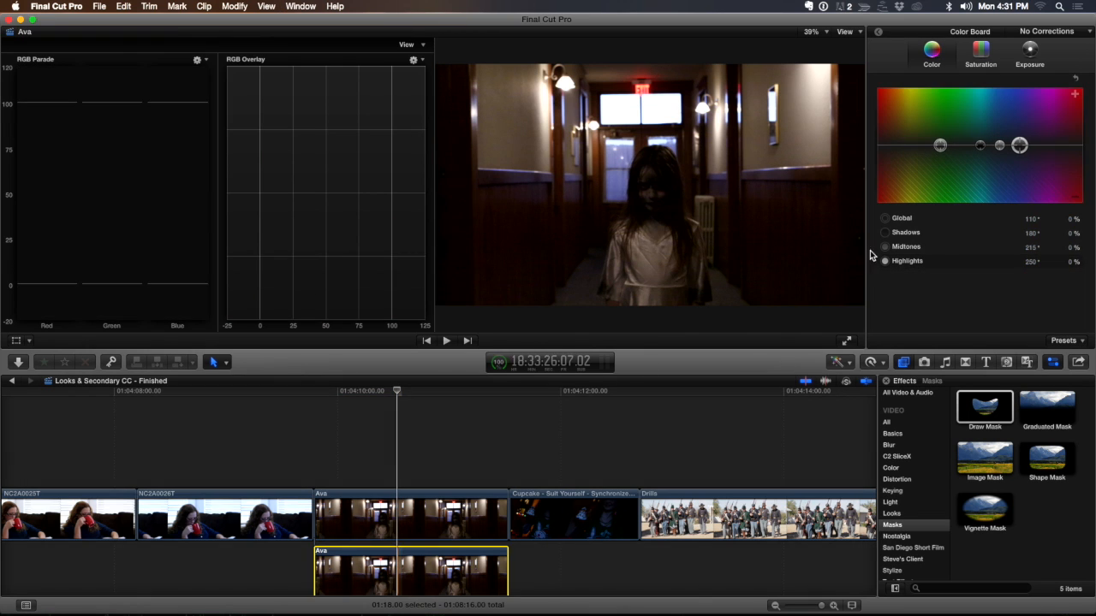
Lower the duplicate's exposure to -27% midtones and -7% highlights, and tint its global color blue at 236°, 19%.
click(1030, 53)
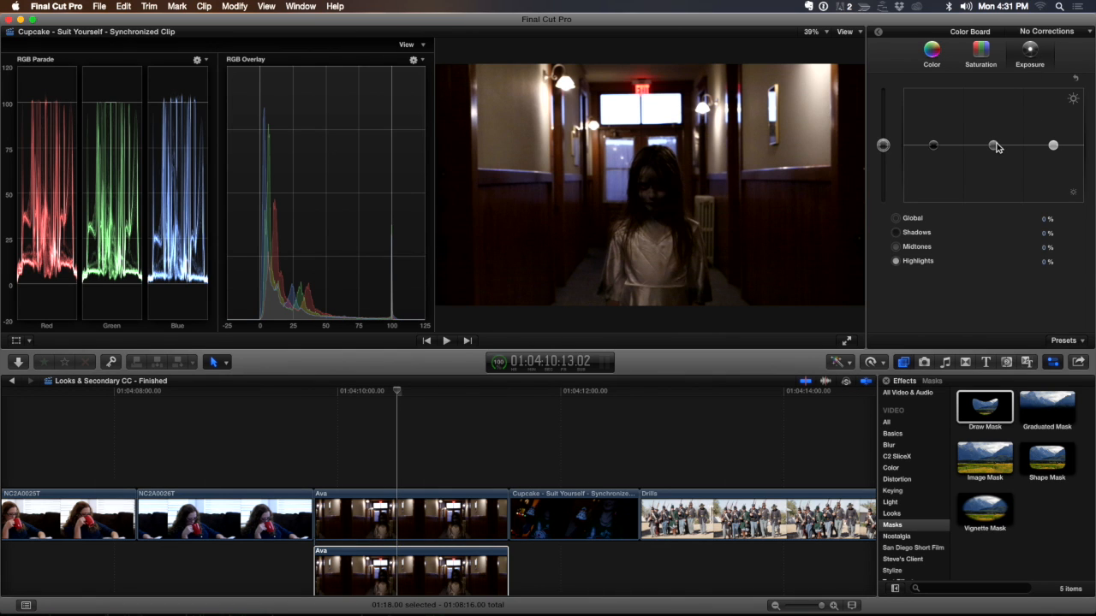
drag(995, 150, 1053, 151)
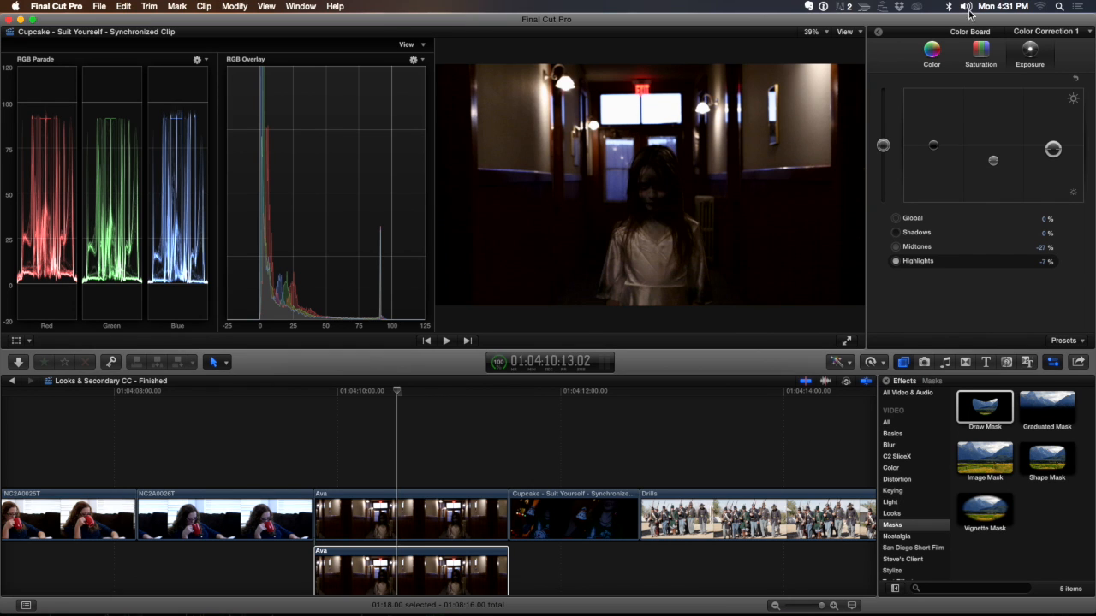
click(936, 51)
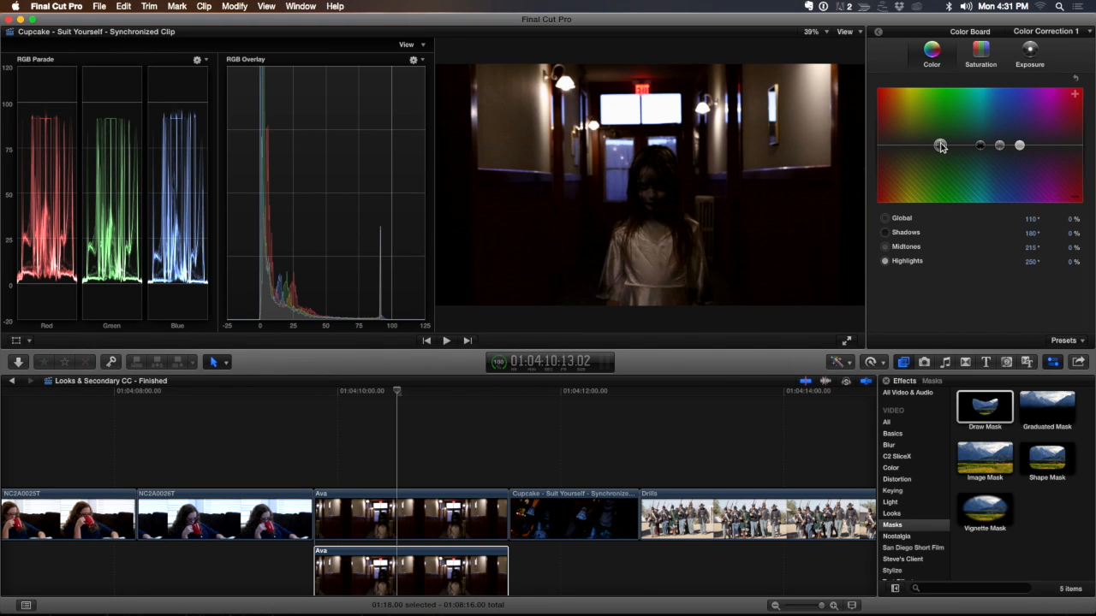
drag(940, 146, 1014, 134)
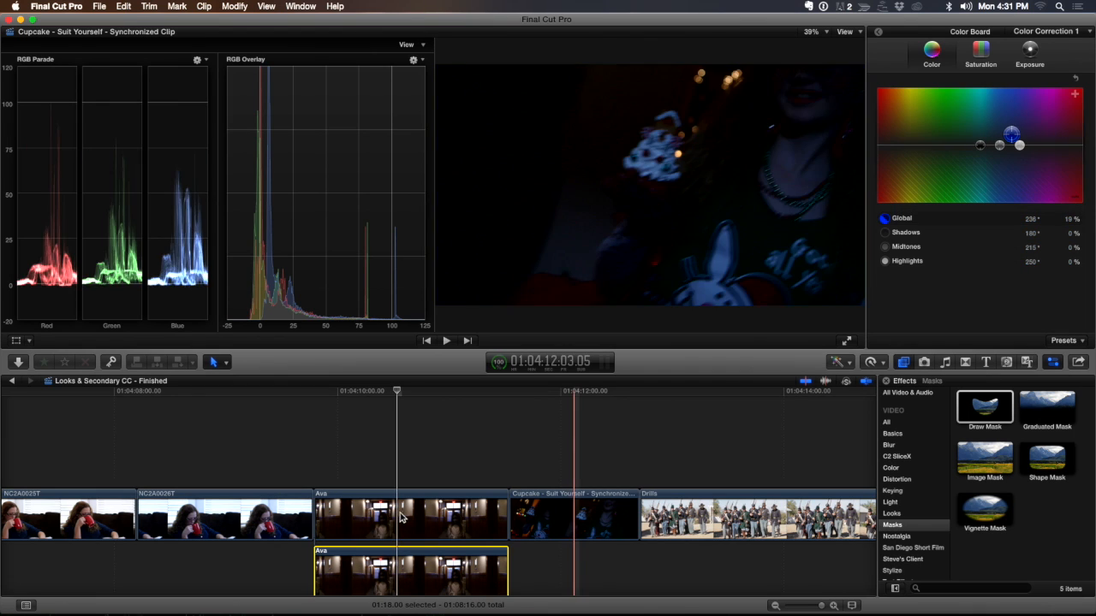
Search all video effects for "flash" and apply the Flashing effect to the masked clip of the girl.
click(403, 517)
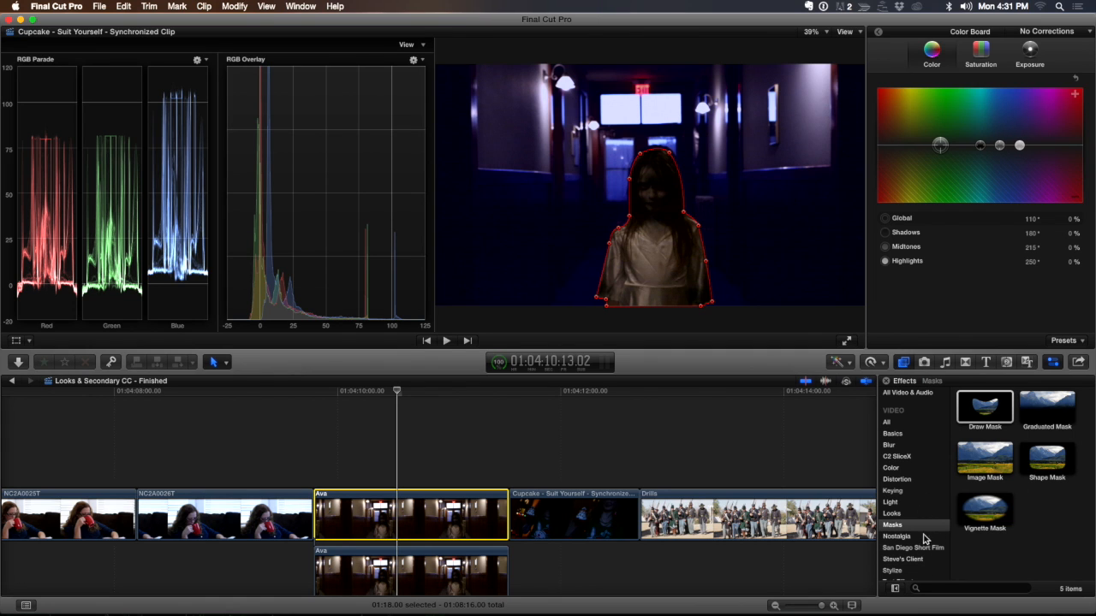
click(888, 423)
click(938, 589)
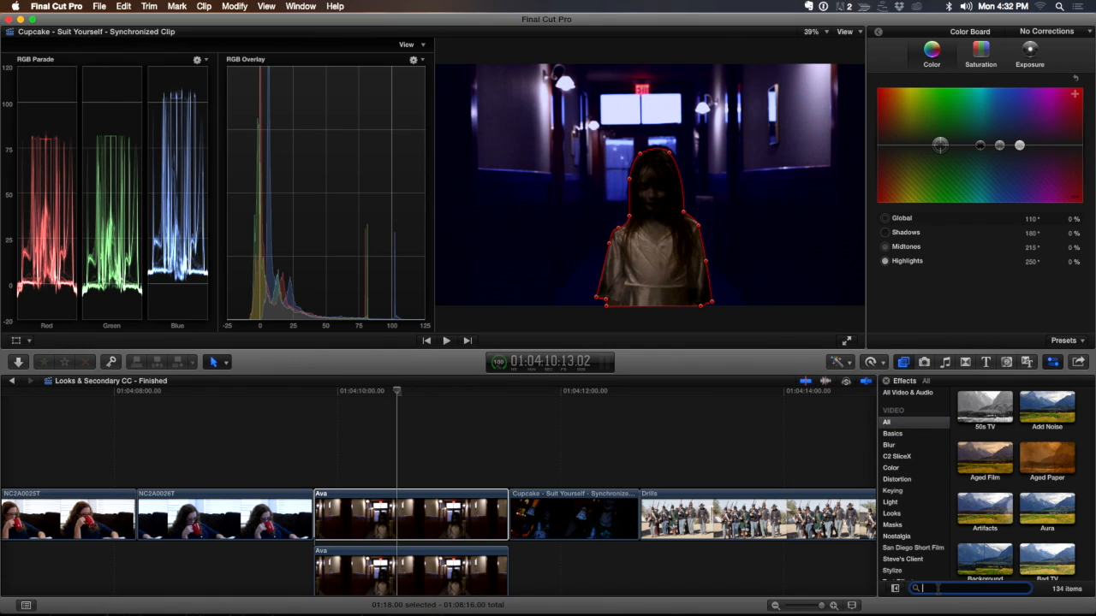
text(t)
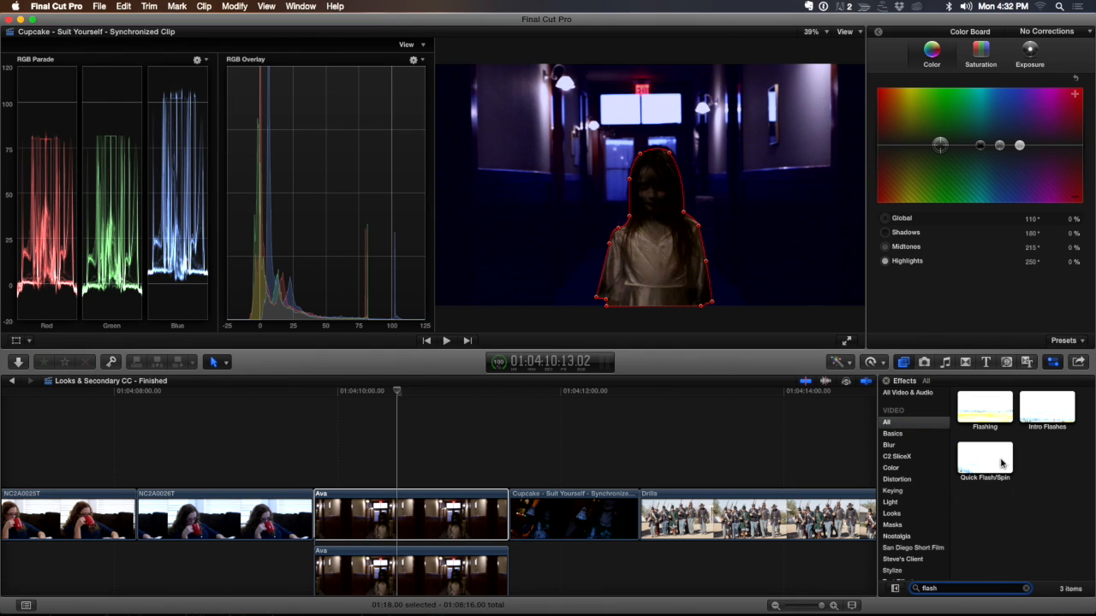
click(995, 417)
drag(996, 417, 399, 515)
Play the hallway section from its start to review the Flashing effect on the girl.
click(317, 402)
key(space)
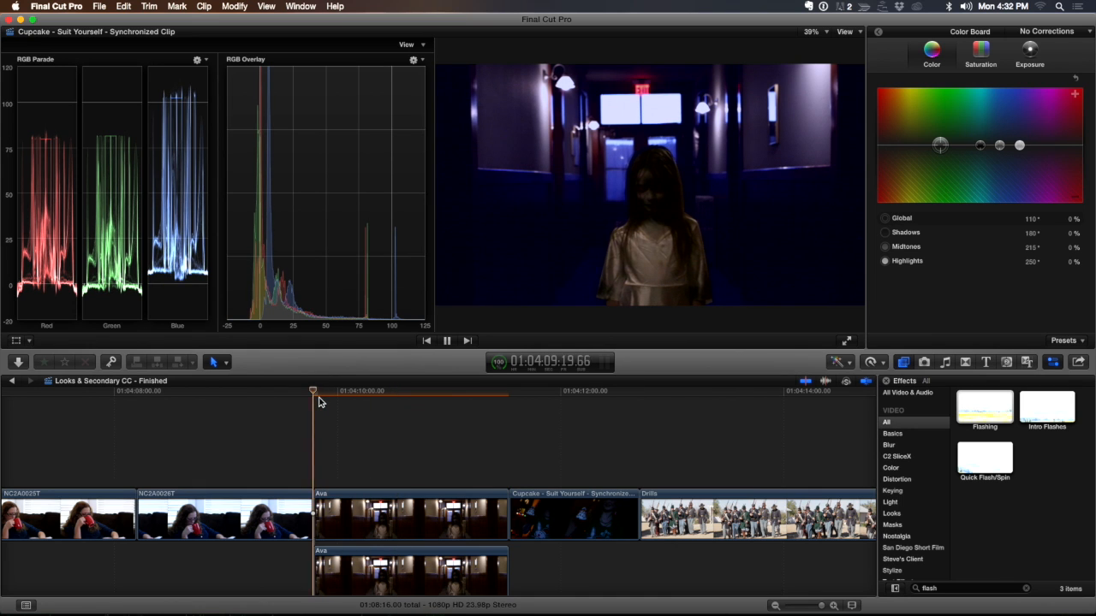
key(space)
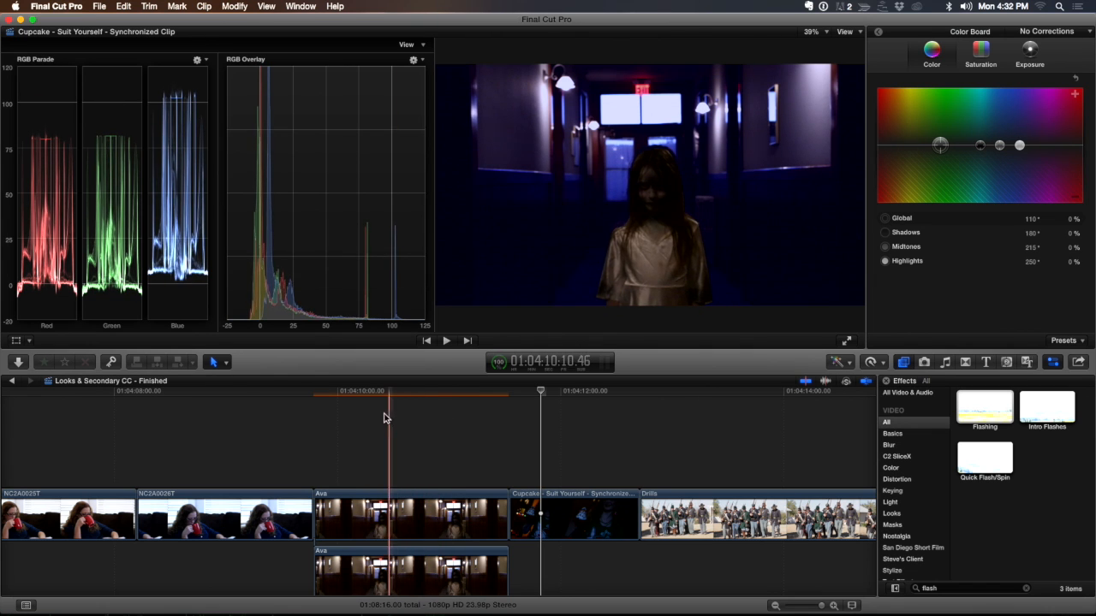
Set the Flashing effect's intensity on the masked clip to 57.57 and play the section back.
click(427, 418)
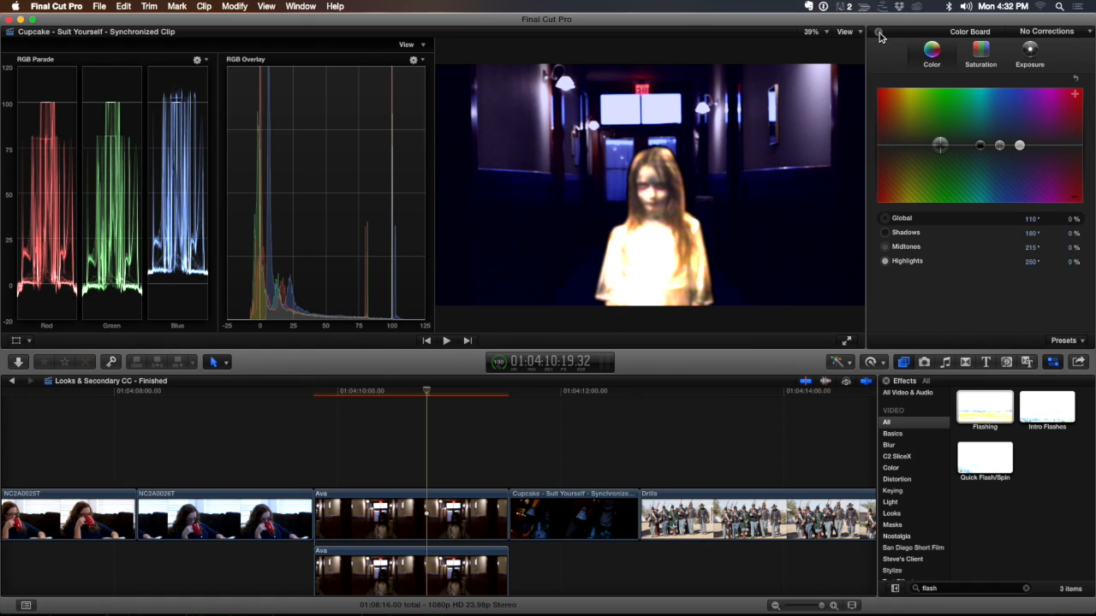
click(880, 36)
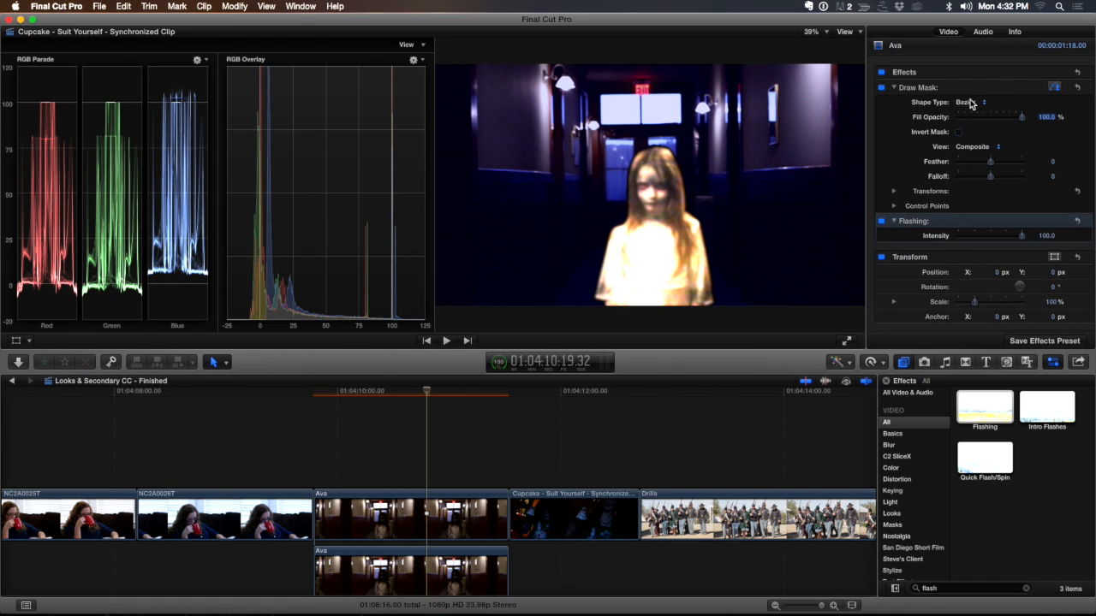
mouse_move(1005, 238)
mouse_down()
mouse_move(970, 238)
mouse_move(995, 238)
mouse_up()
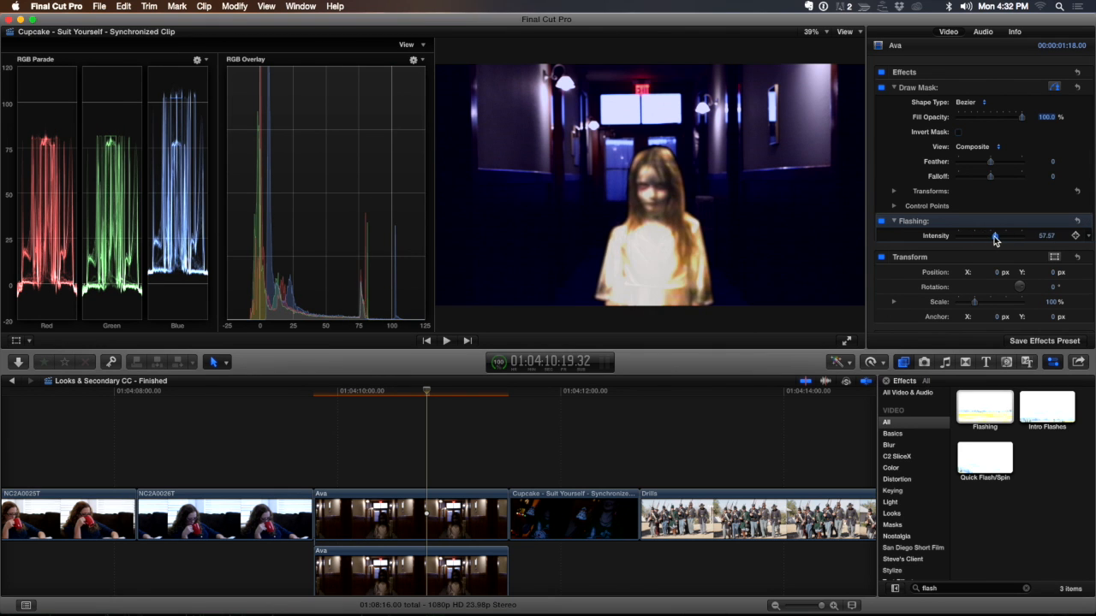
click(375, 449)
key(space)
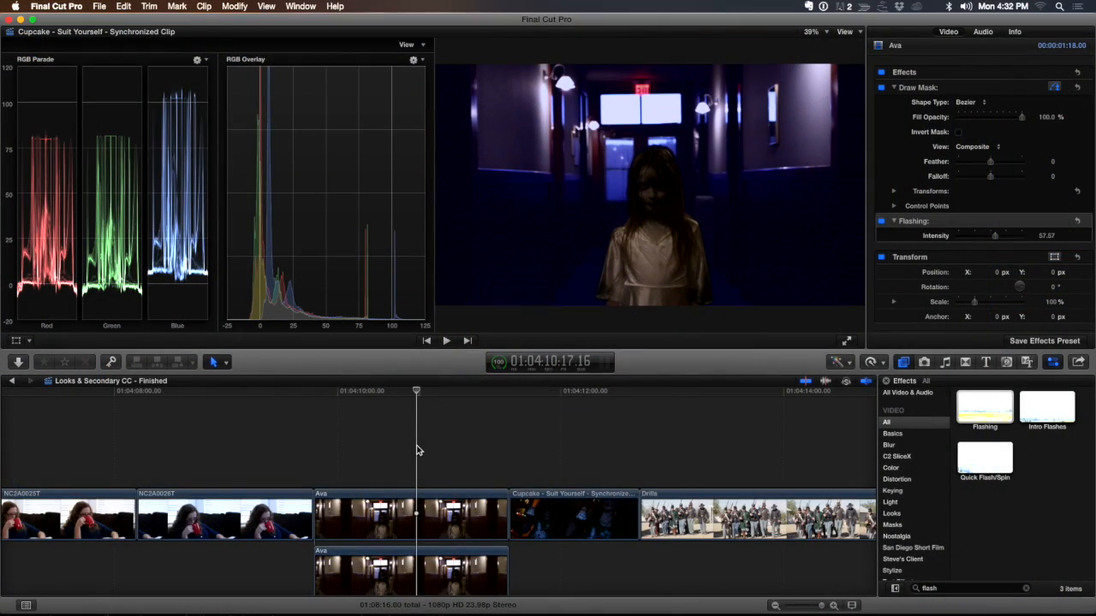
Park the playhead on the second cowboy-hat driver clip with the Looks effects listed, and show the event browser.
key(shift+z)
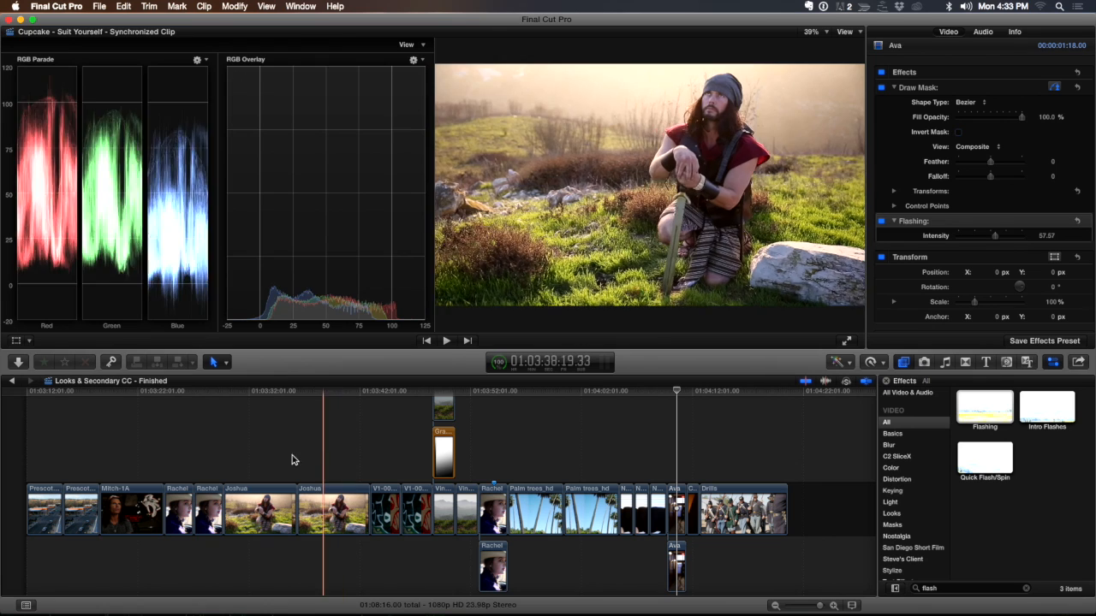
click(173, 460)
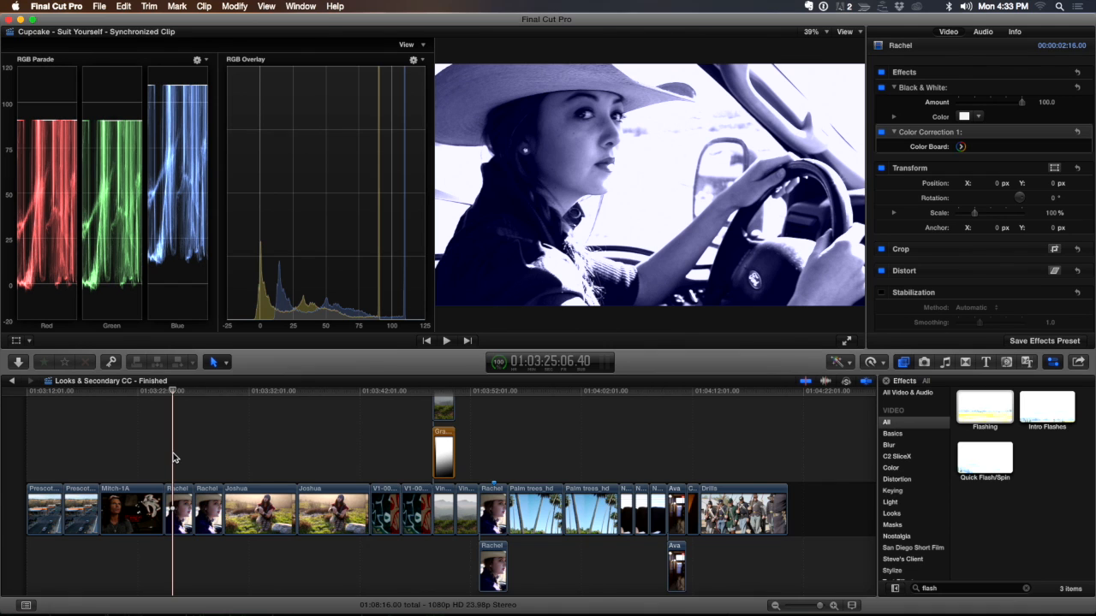
key(super+equal)
key(super+equal)
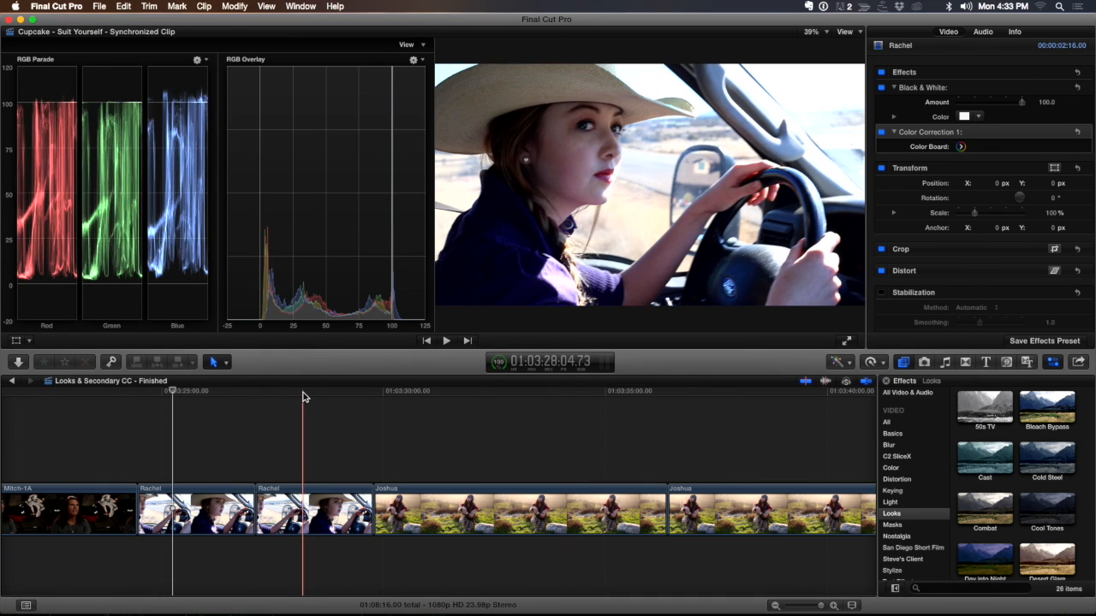
click(301, 392)
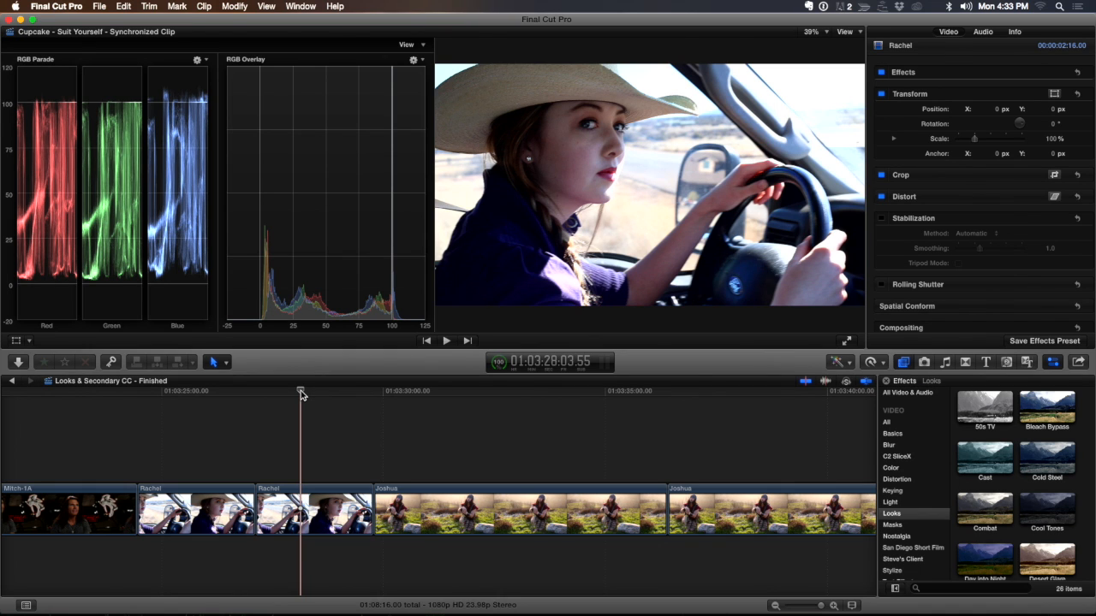
key(ctrl+super+1)
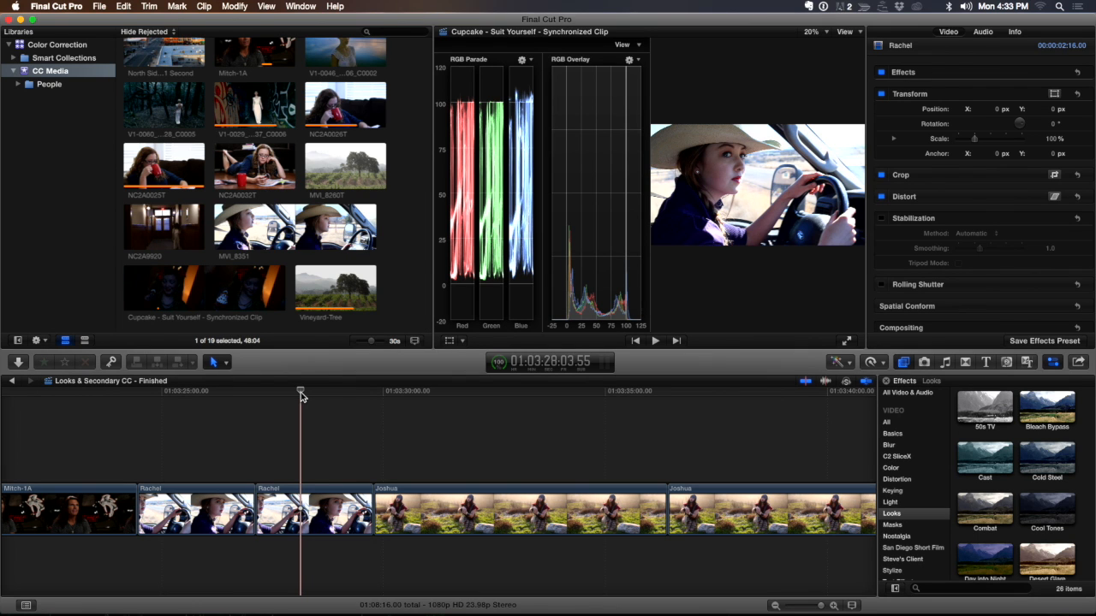
Hide the event browser and the video scopes to enlarge the picture of the driver clip.
key(ctrl+super+1)
key(super+7)
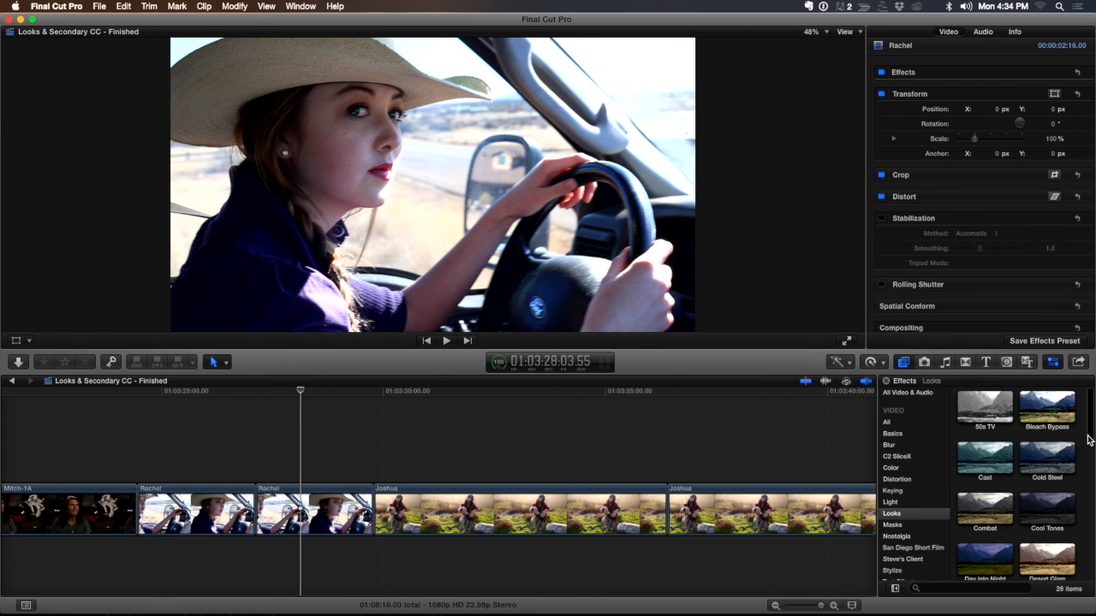
scroll(1090, 442, down, 1)
scroll(1091, 445, up, 1)
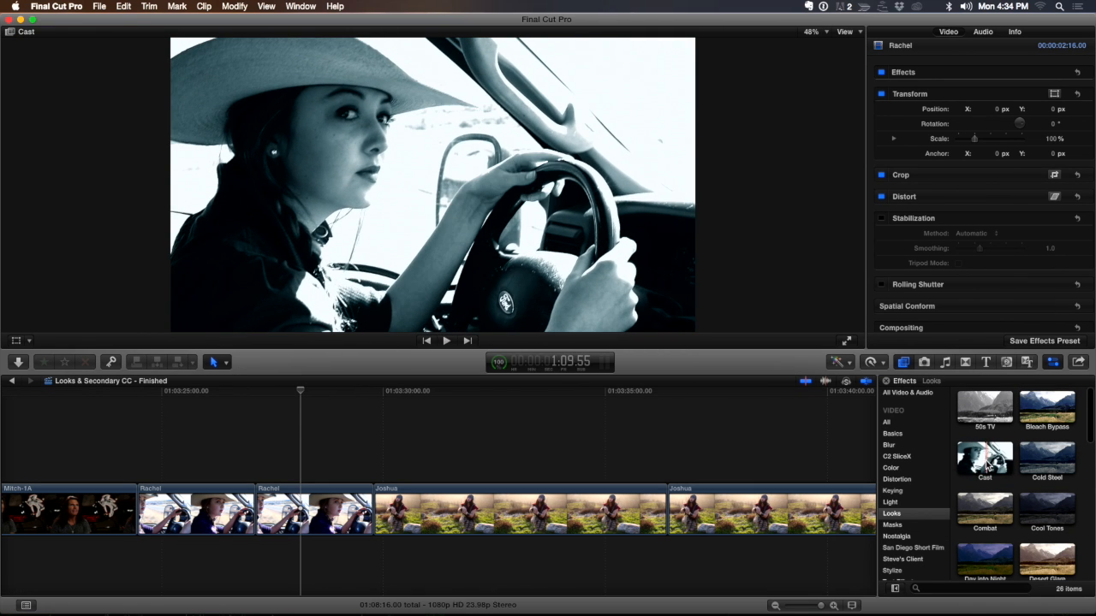
Try the Cast look on the second cowboy-hat driver clip and remove it from the clip.
drag(990, 464, 311, 510)
drag(313, 511, 313, 512)
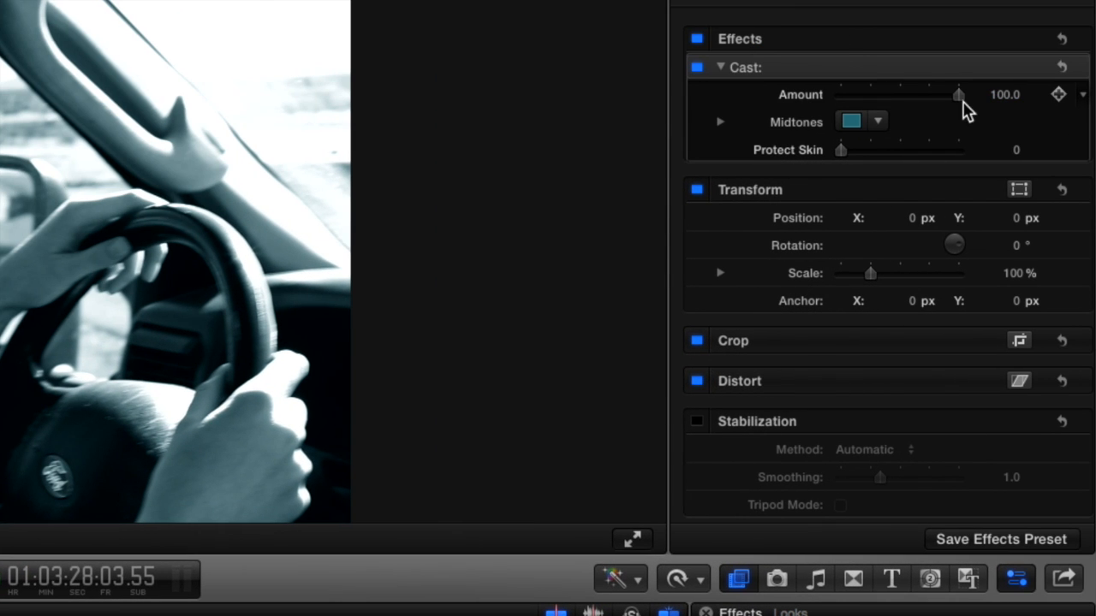
drag(953, 99, 1022, 86)
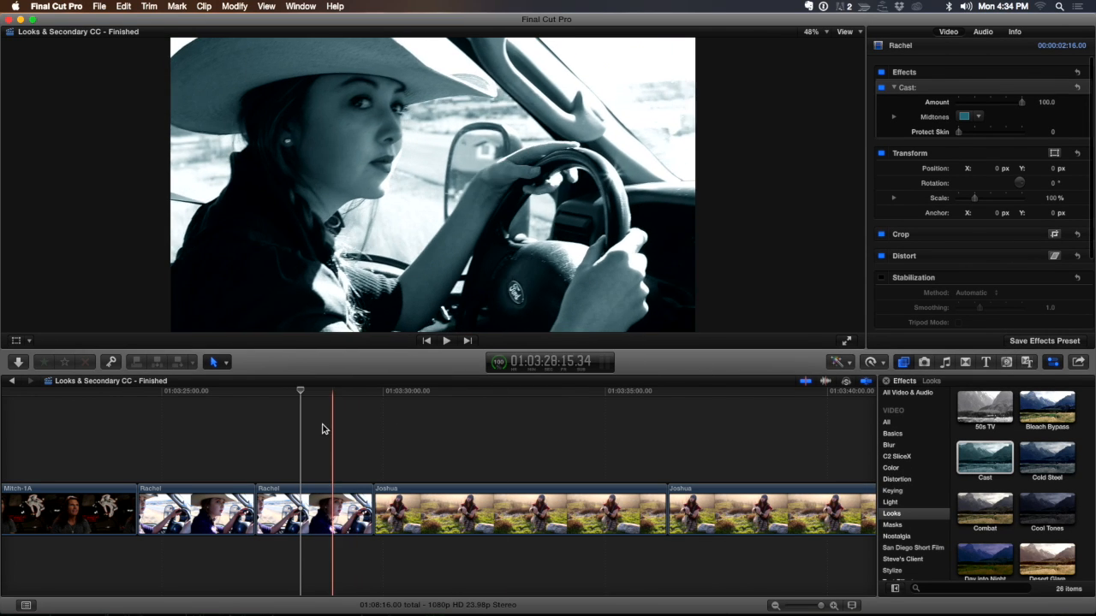
click(310, 427)
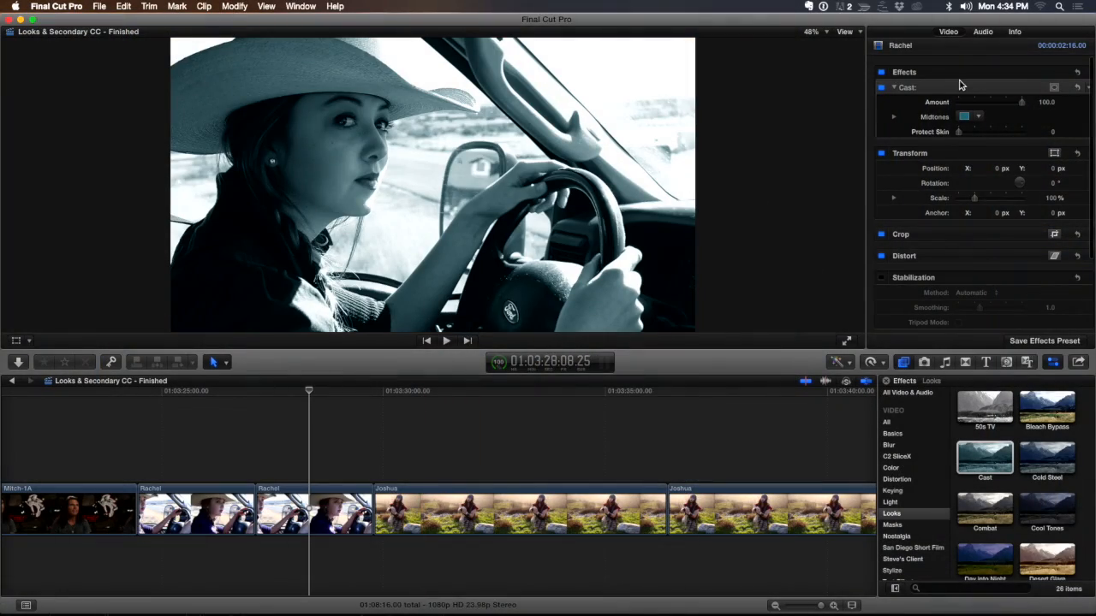
key(Delete)
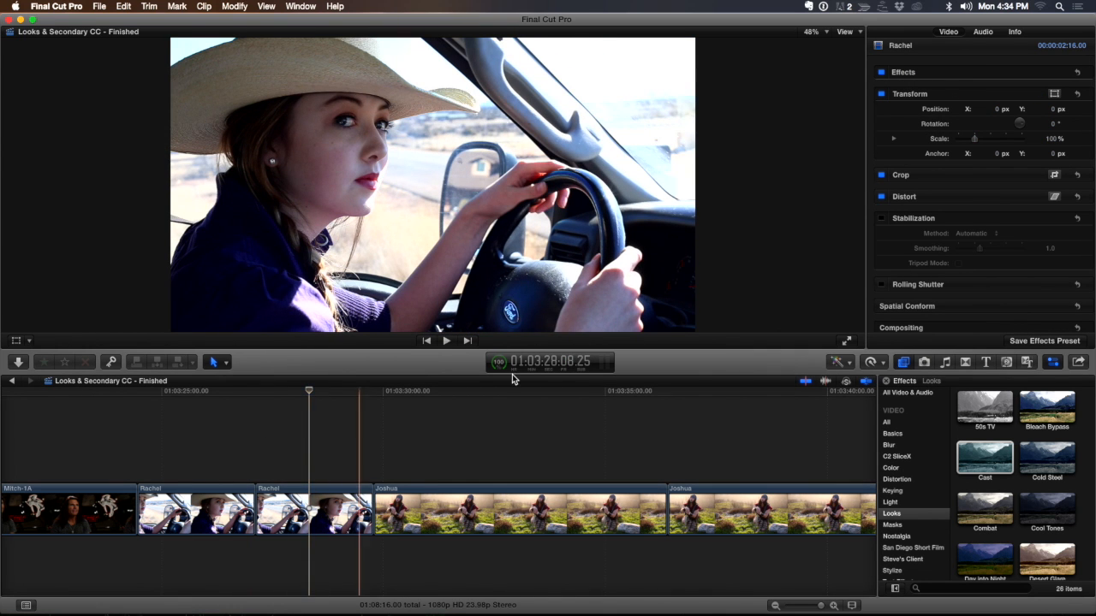
Apply the Black & White effect to the second driver clip and set its color to a near-white gray.
click(899, 469)
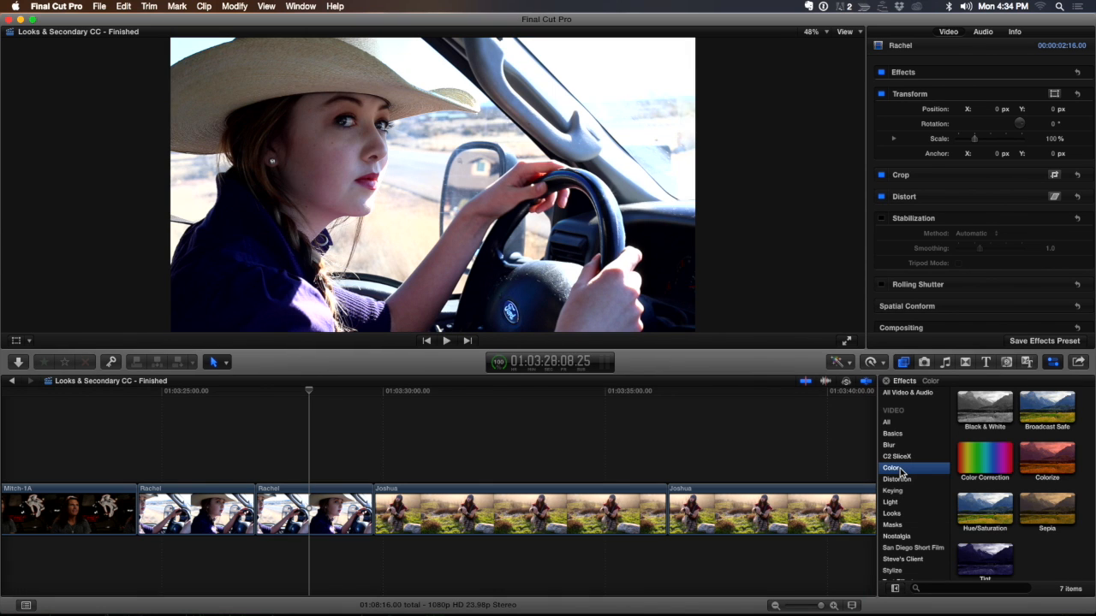
click(993, 411)
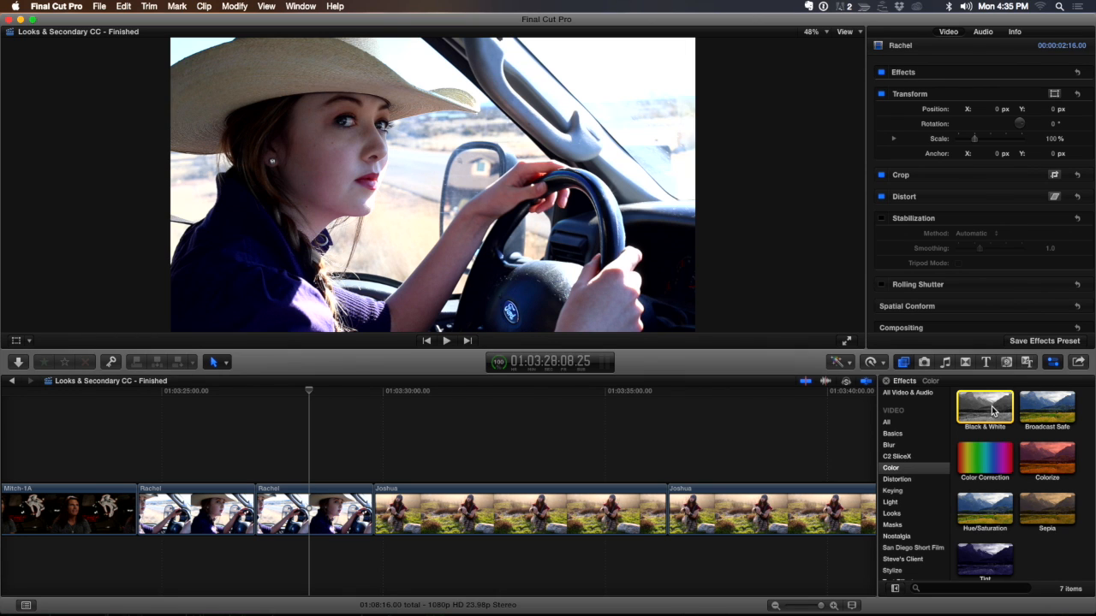
drag(994, 411, 320, 512)
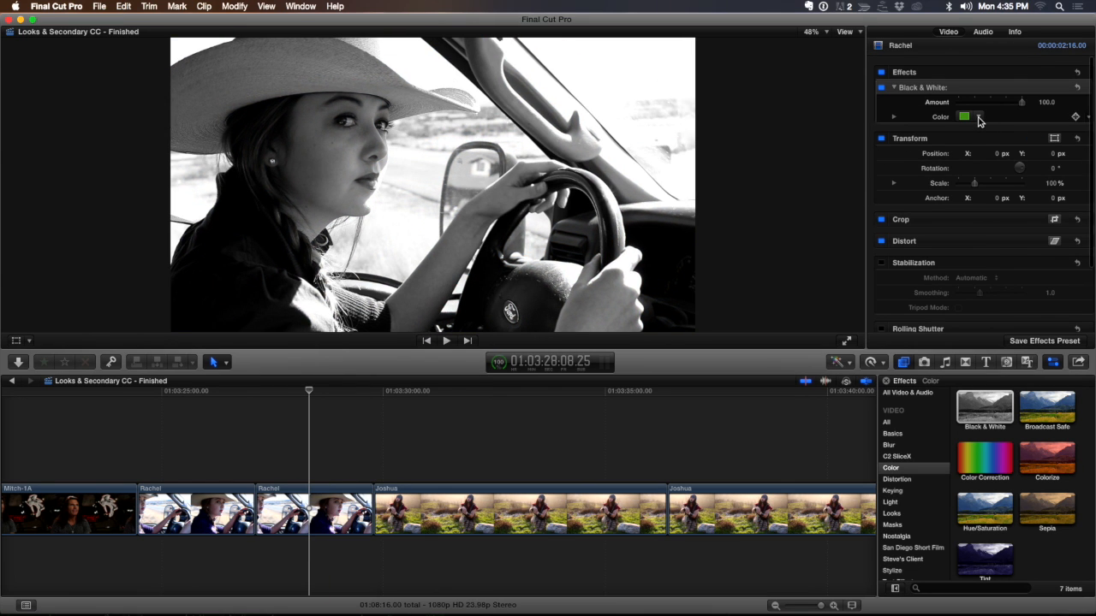
click(980, 117)
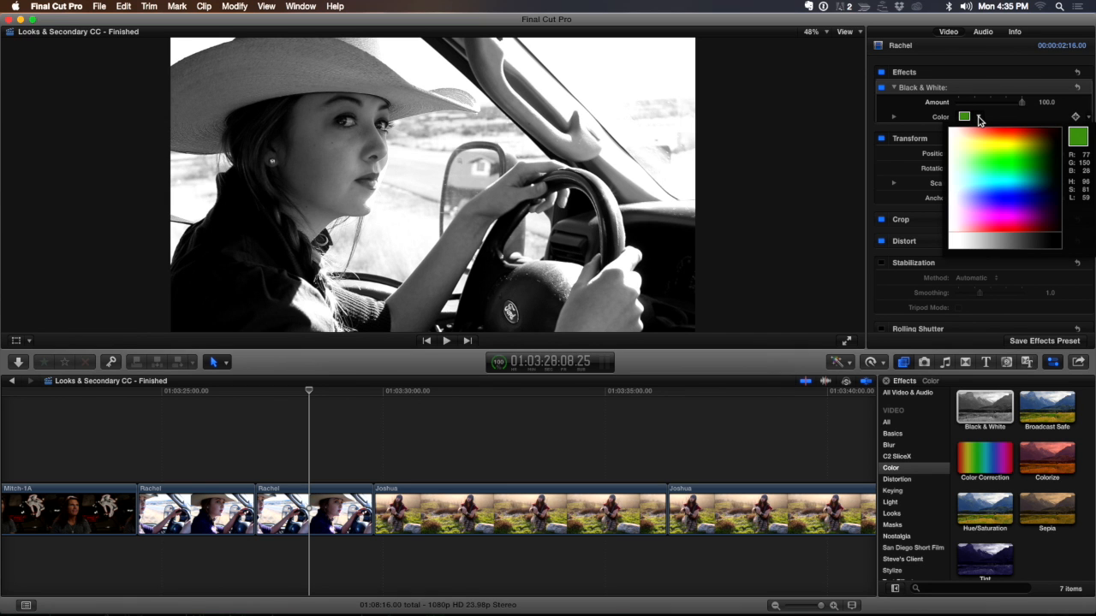
drag(980, 128, 969, 242)
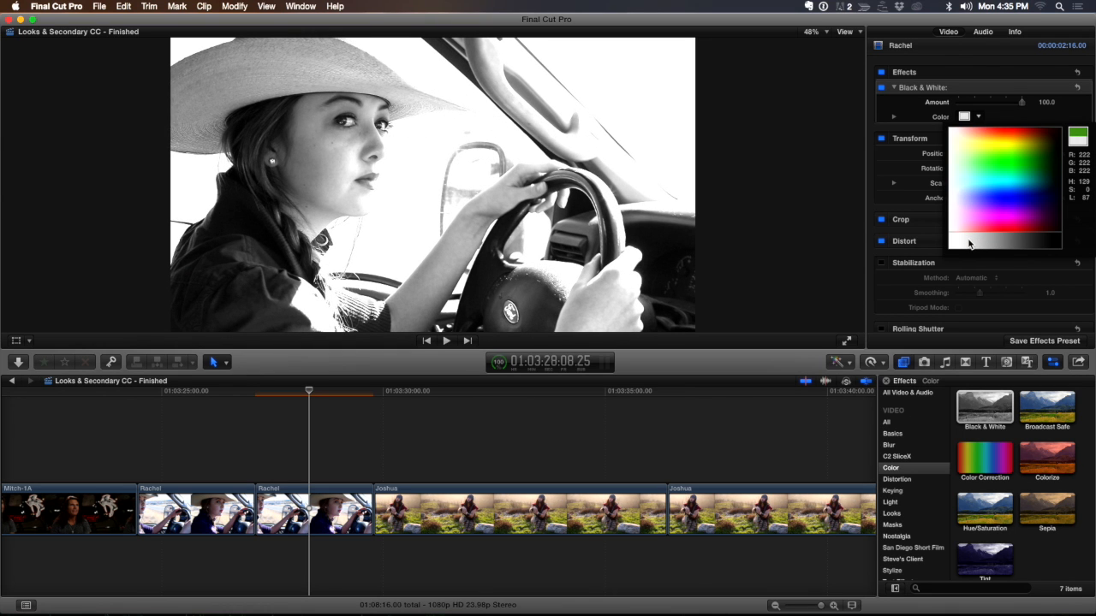
drag(969, 243, 968, 242)
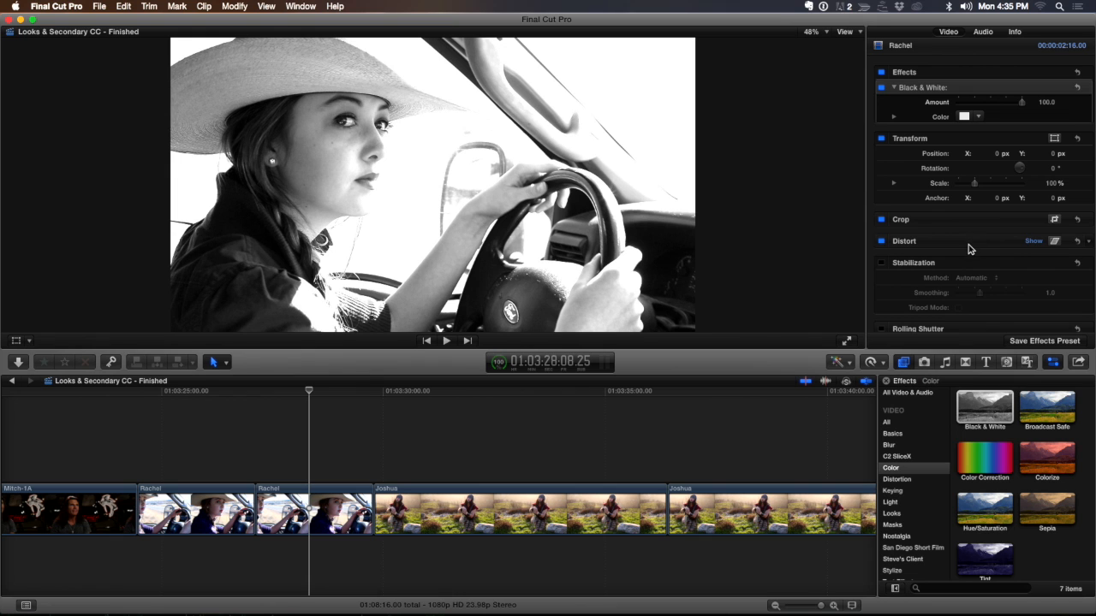
Add a Color Correction effect to the driver clip and tint its global color blue at about 227° and 20%.
drag(981, 459, 328, 503)
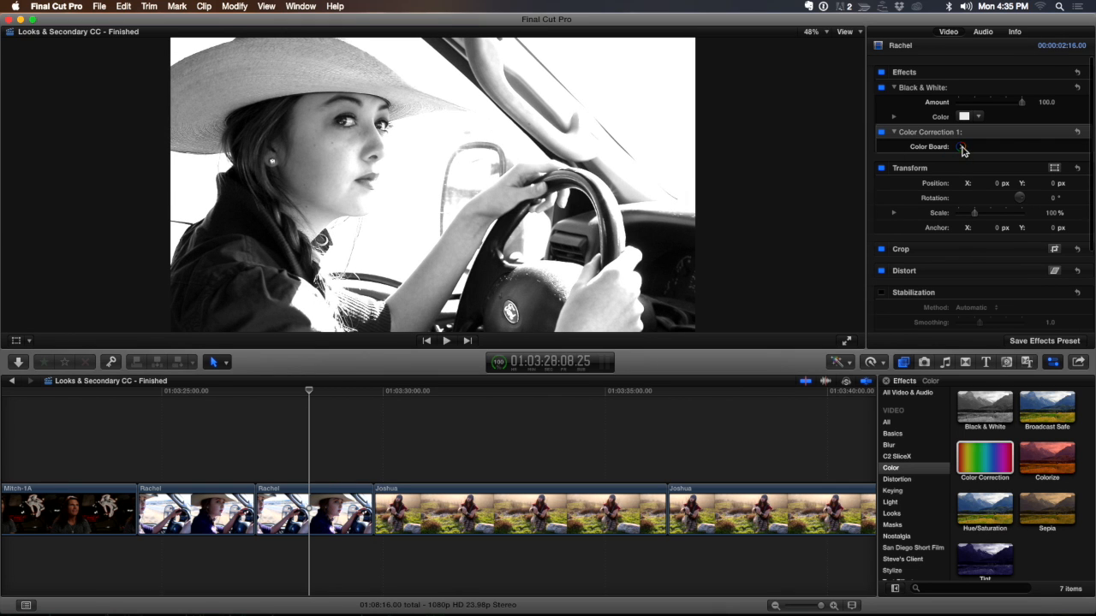
click(961, 147)
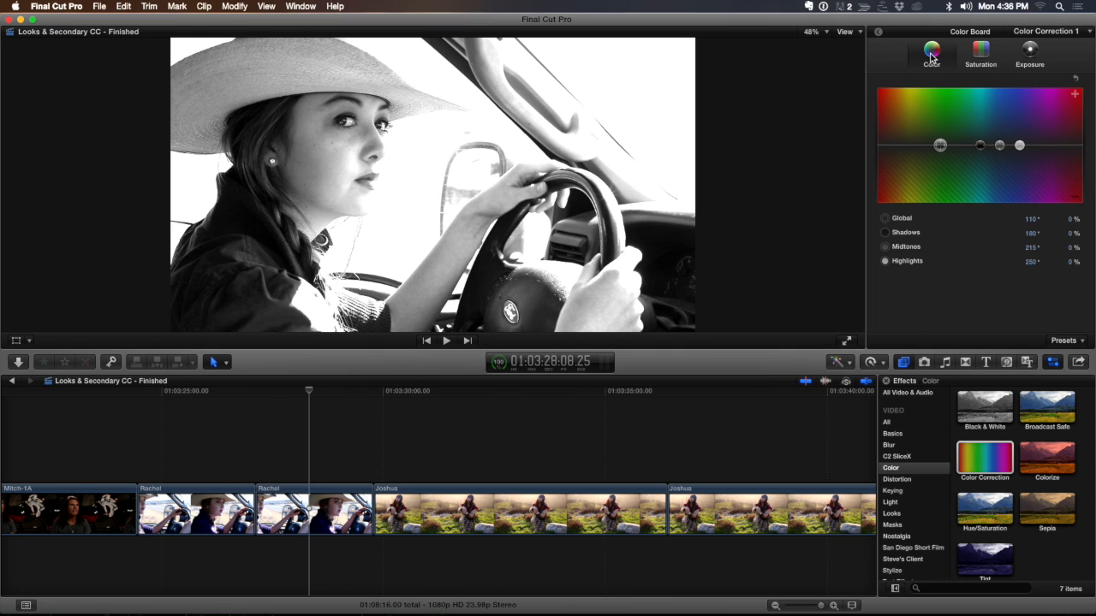
click(942, 145)
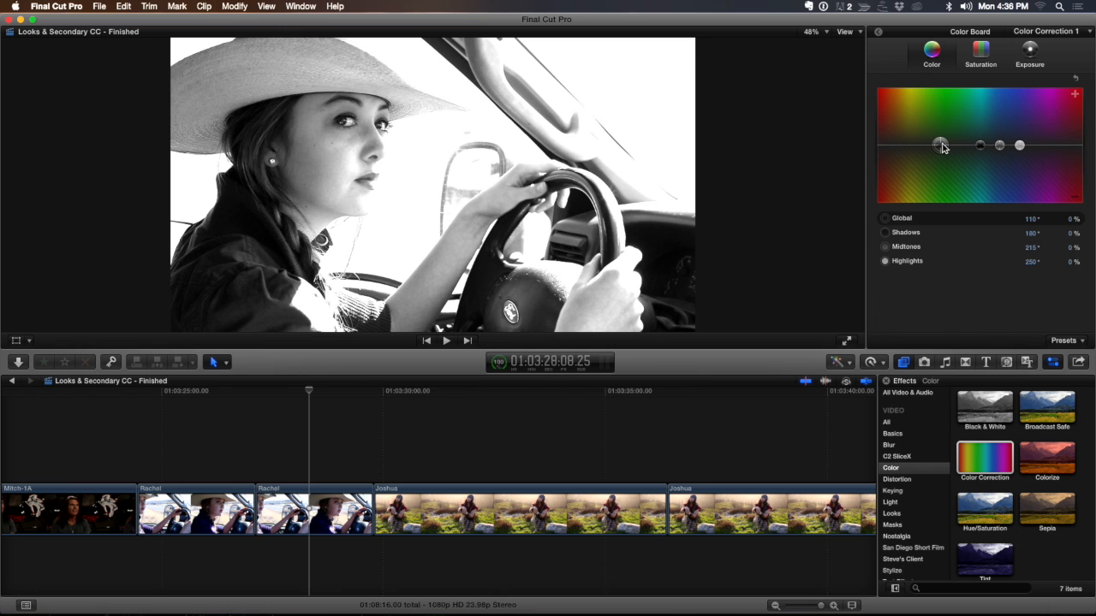
drag(942, 148, 1013, 137)
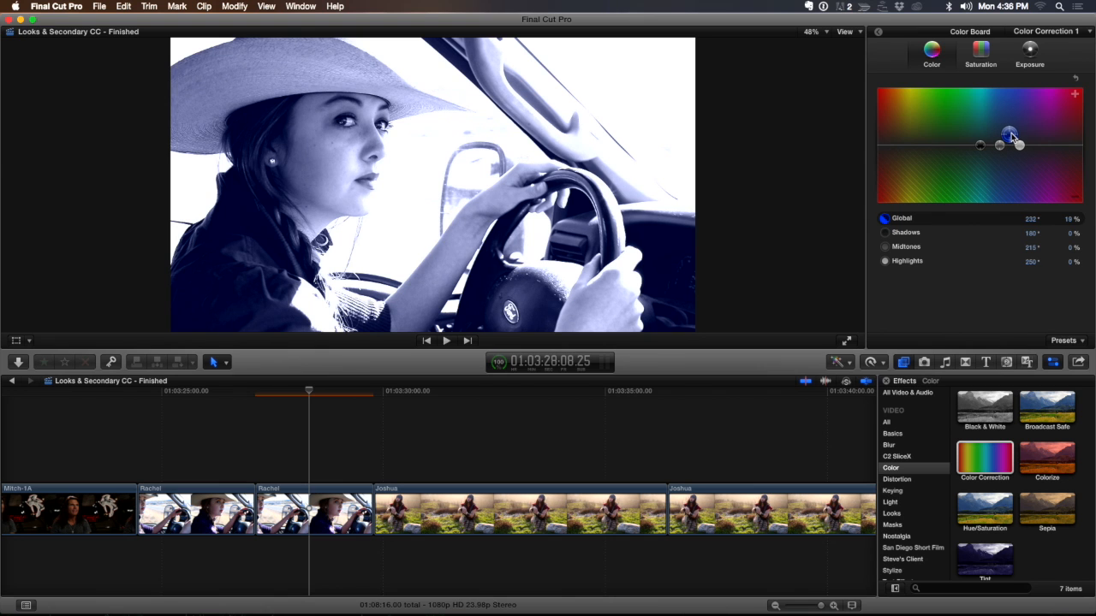
mouse_move(1011, 133)
mouse_down()
mouse_move(1012, 115)
mouse_move(1012, 130)
mouse_up()
drag(1008, 134, 1008, 131)
click(877, 33)
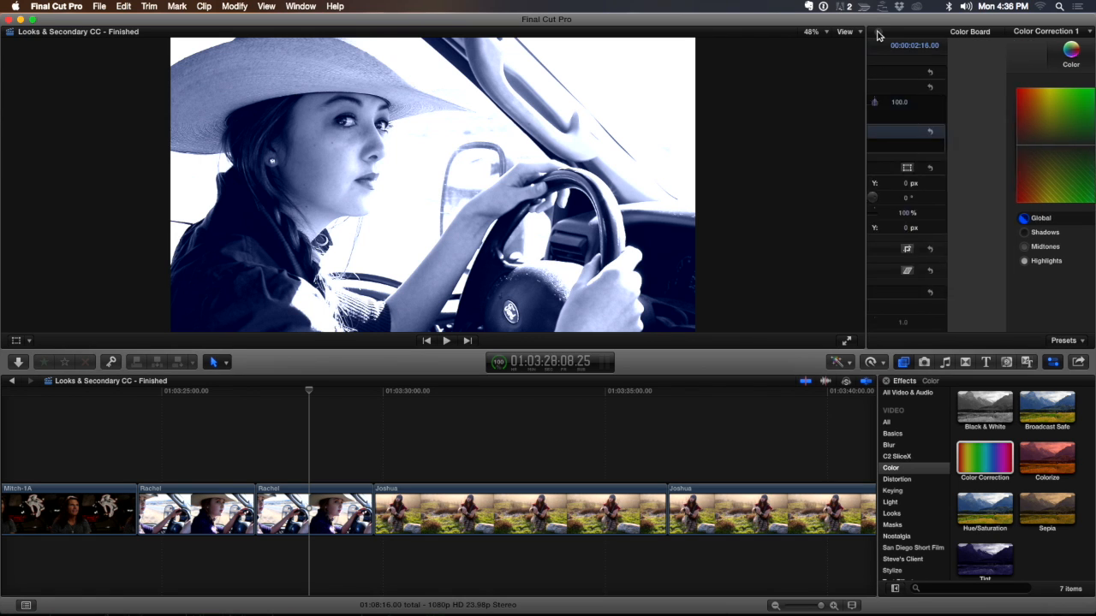
Show the video scopes for the tinted clip and set the waveform's channels to RGB Overlay.
click(946, 96)
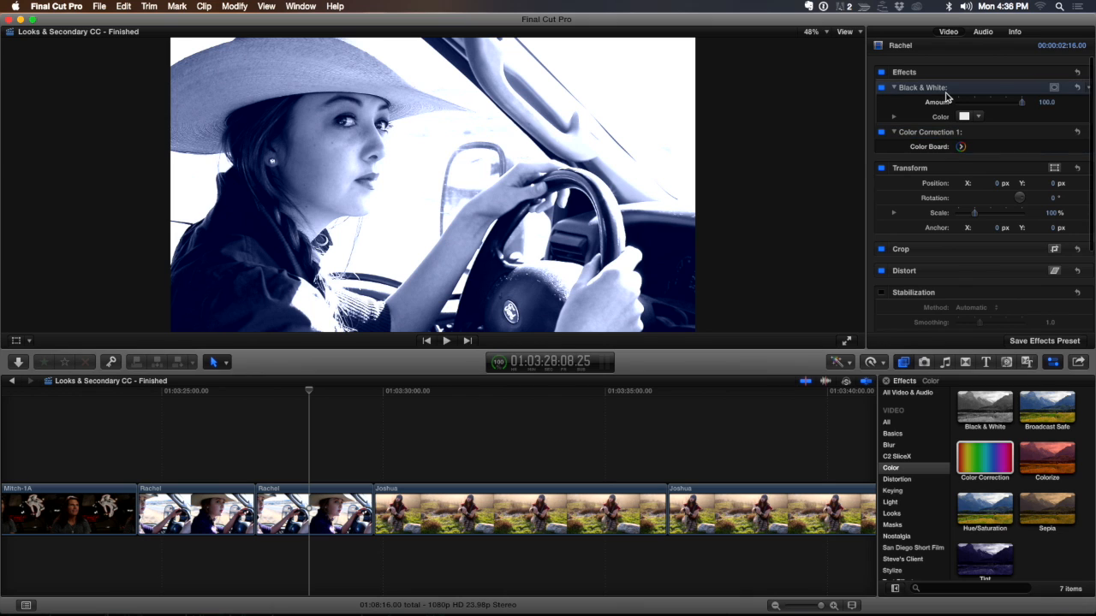
click(935, 138)
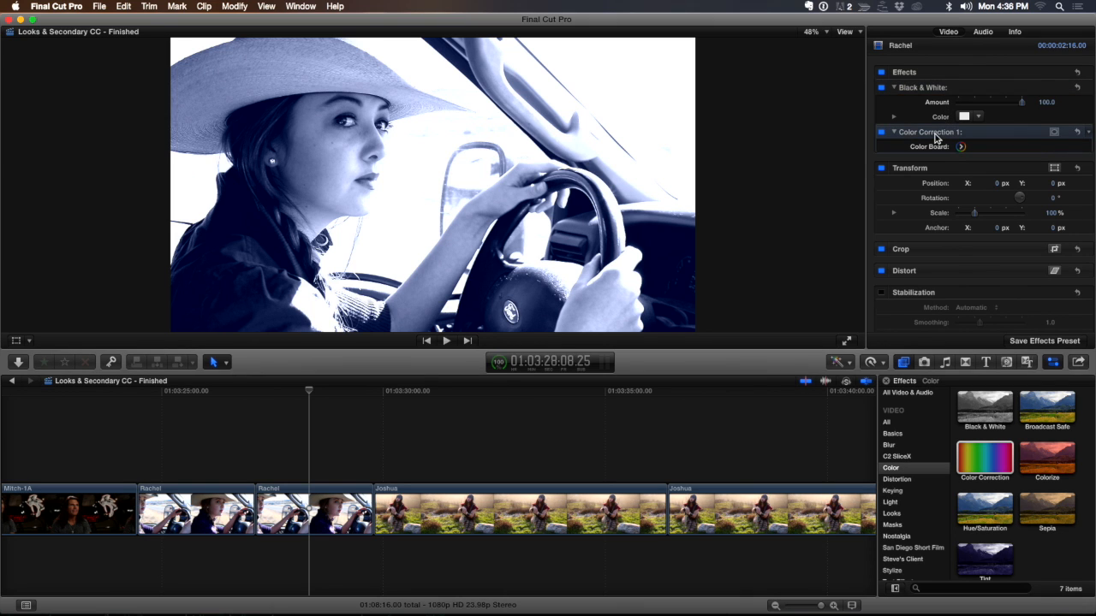
click(959, 92)
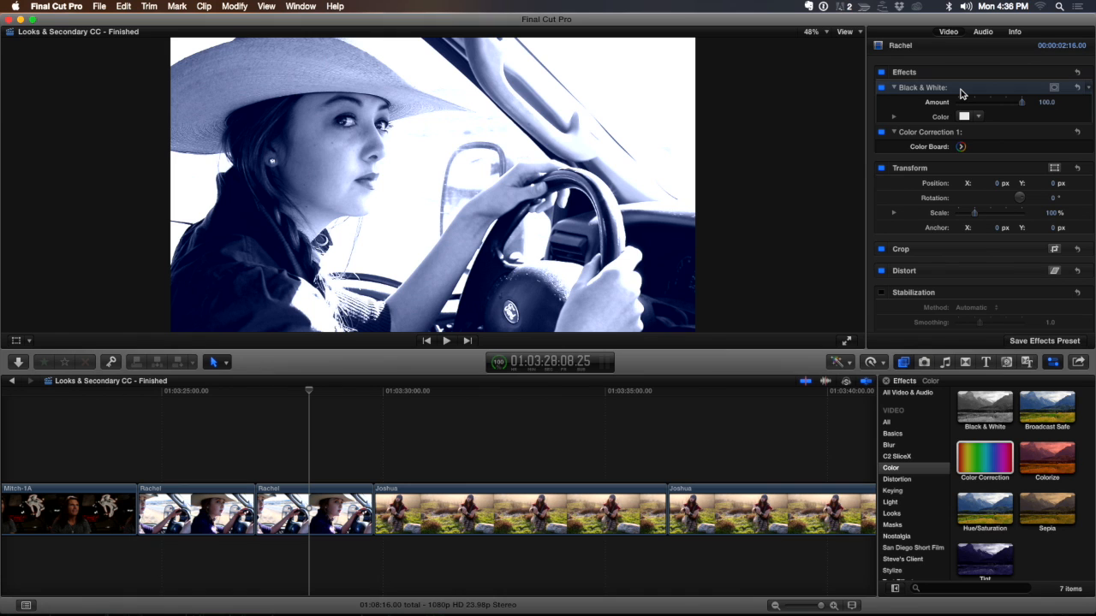
key(super+7)
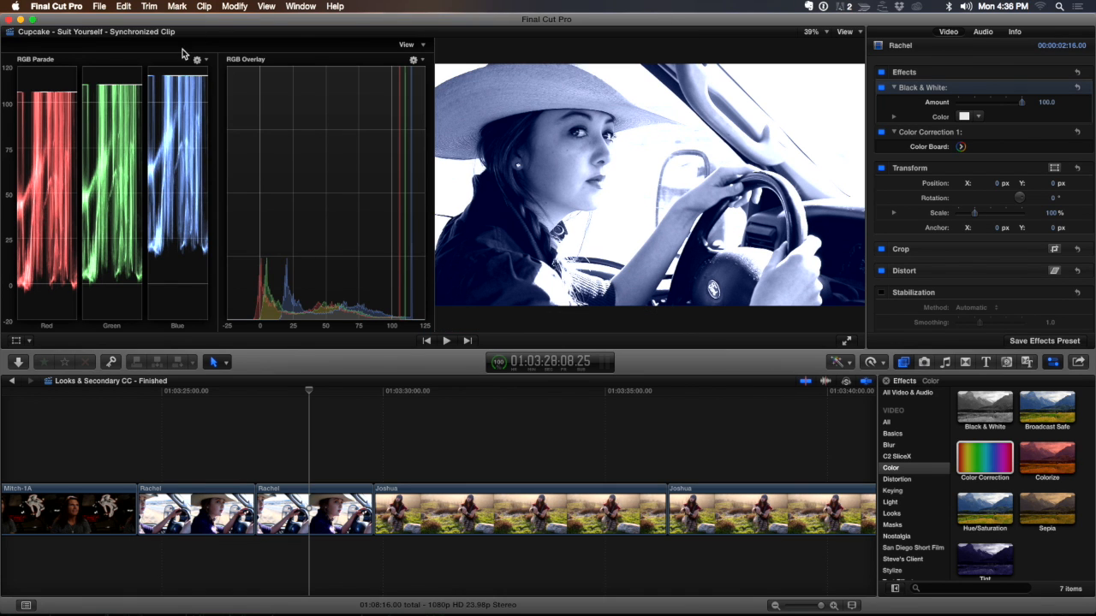
click(205, 61)
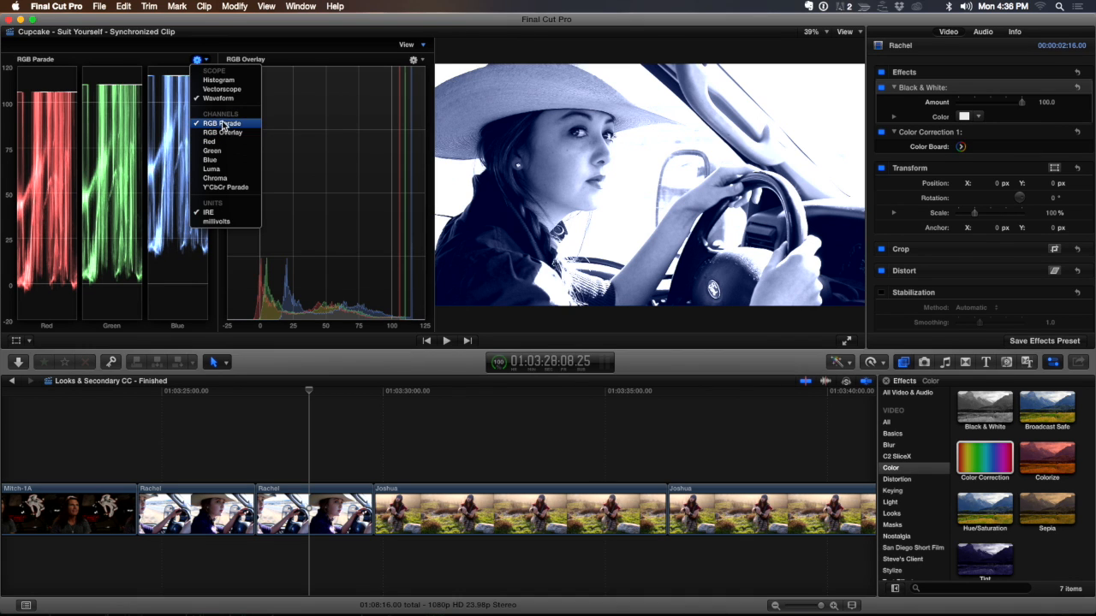
click(234, 134)
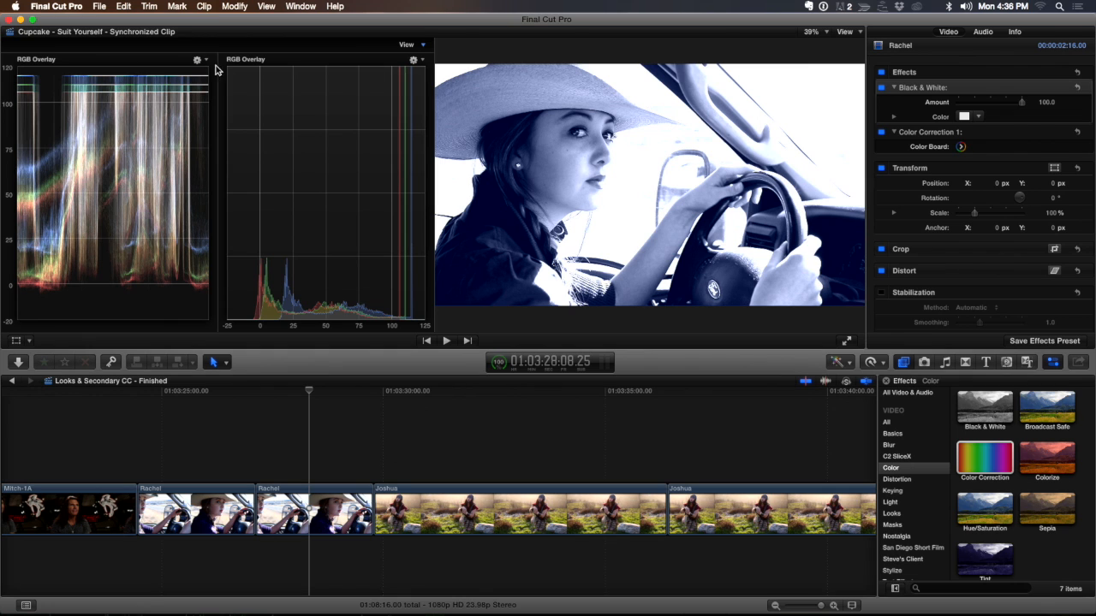
Try lowering the highlights exposure in the driver clip's Color Correction 1.
click(960, 148)
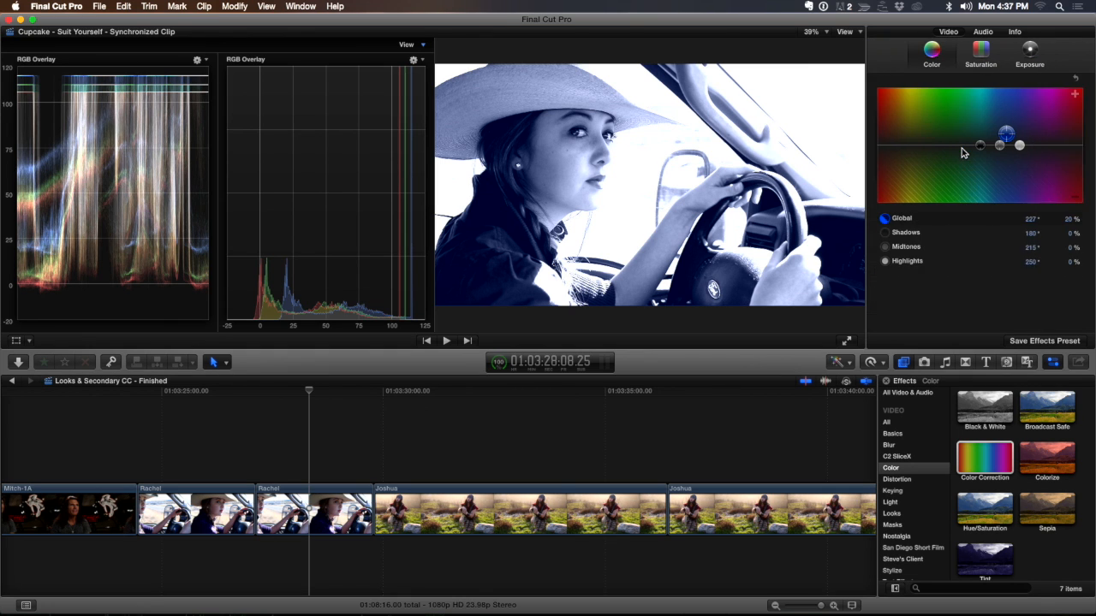
click(1034, 53)
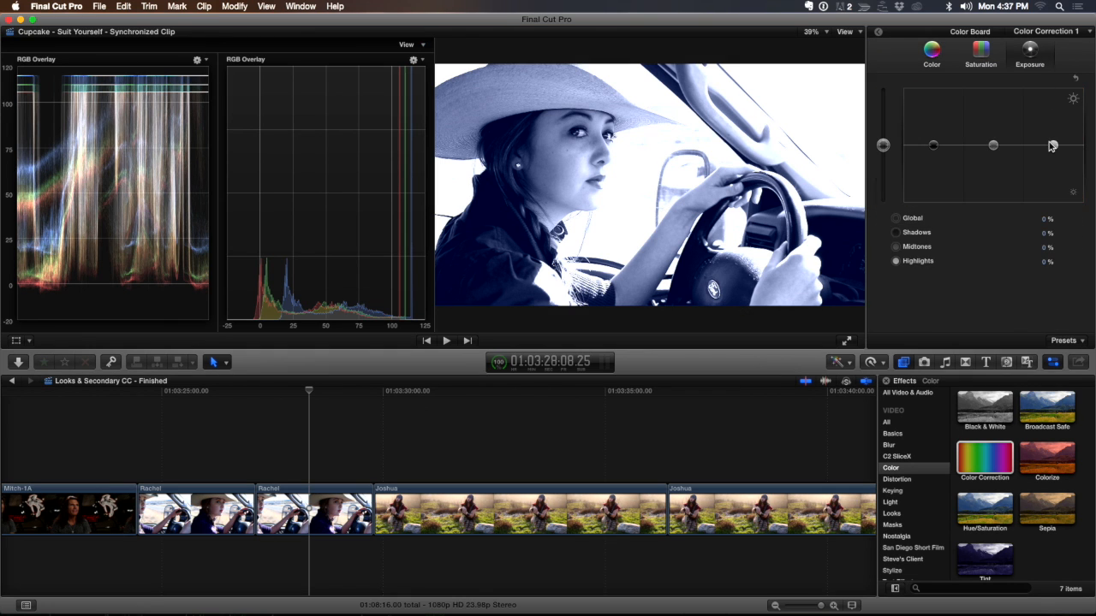
mouse_move(1054, 149)
mouse_down()
mouse_move(1055, 163)
mouse_move(1054, 152)
mouse_up()
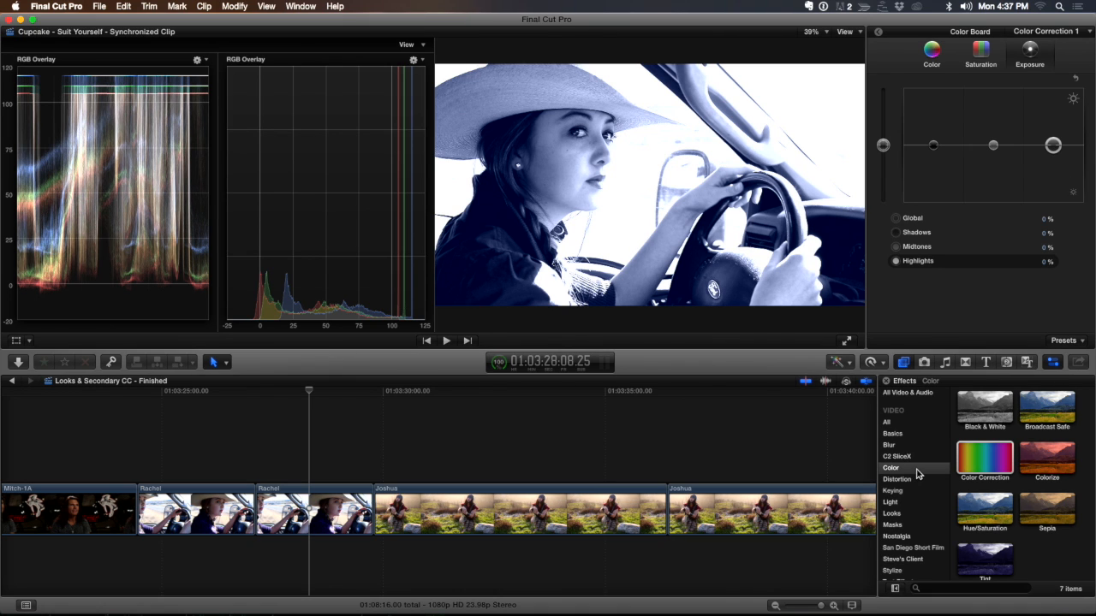
Apply the Broadcast Safe effect to the driver clip and switch the waveform's channels to Luma.
click(1055, 414)
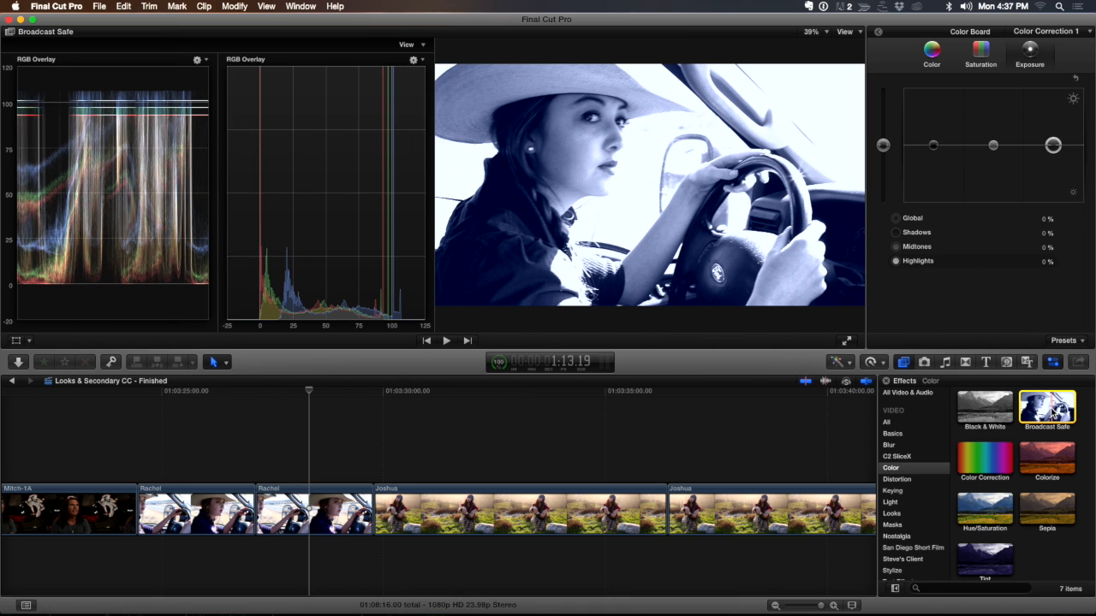
drag(1055, 413, 347, 497)
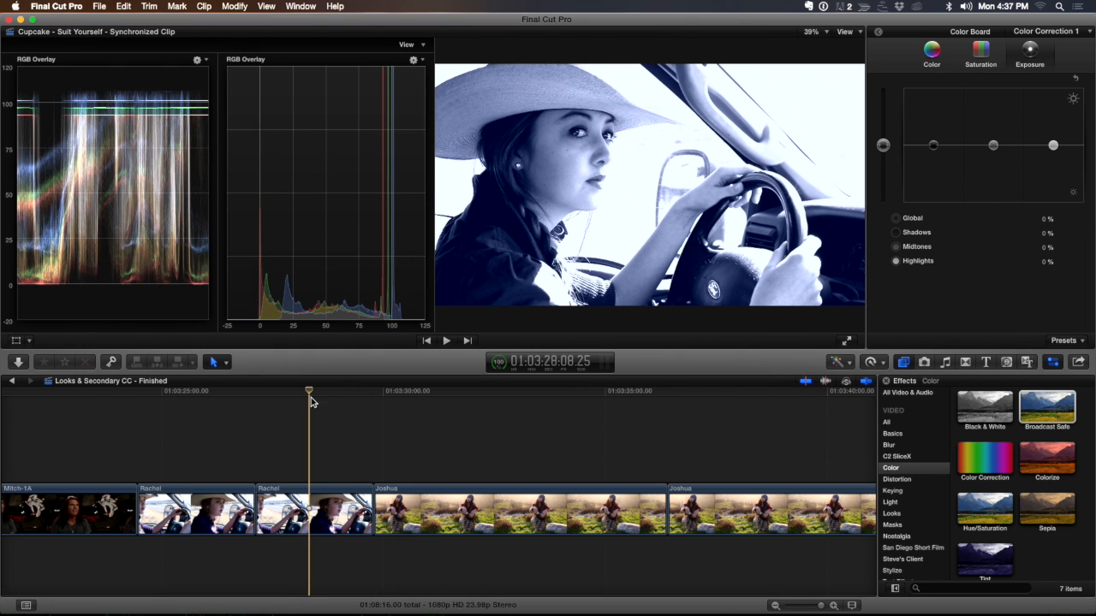
click(875, 36)
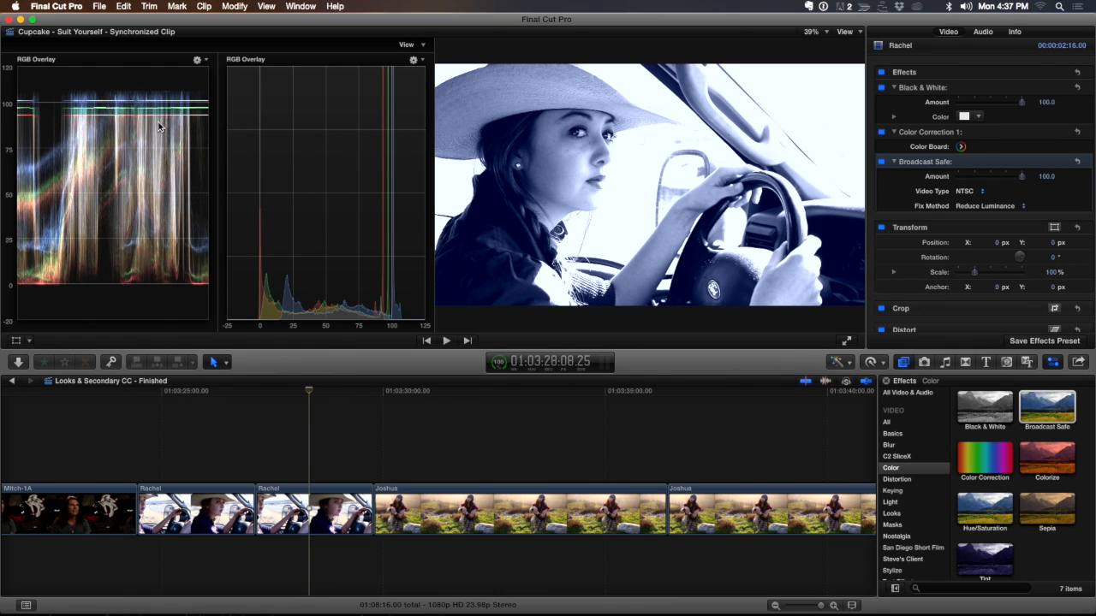
click(200, 60)
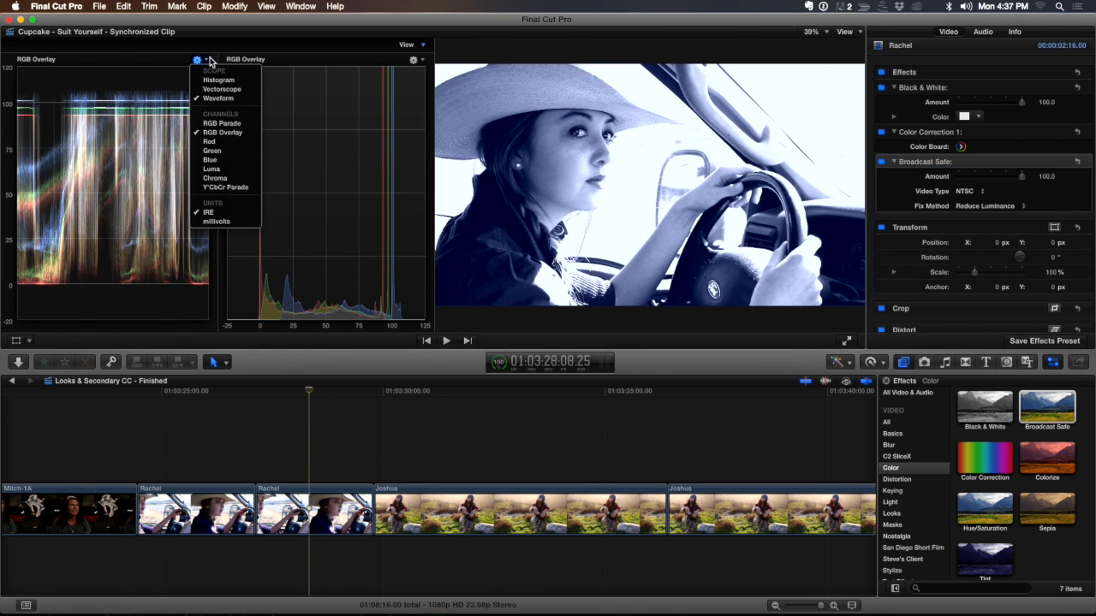
click(211, 168)
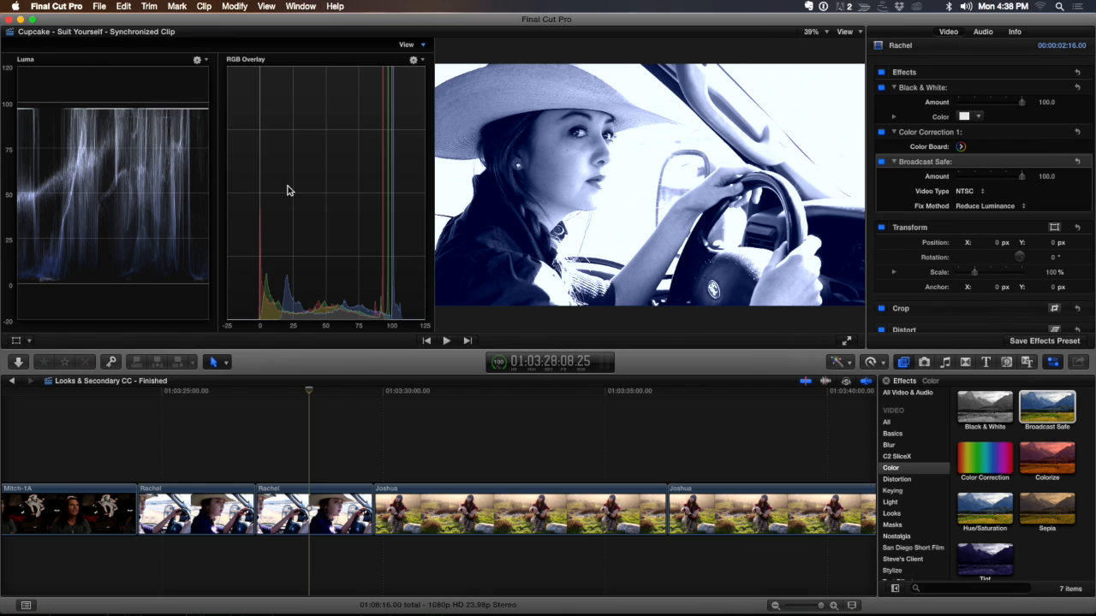
Try placing Black & White after Color Correction 1 in the clip's effect order and restore the original order.
drag(300, 396, 297, 396)
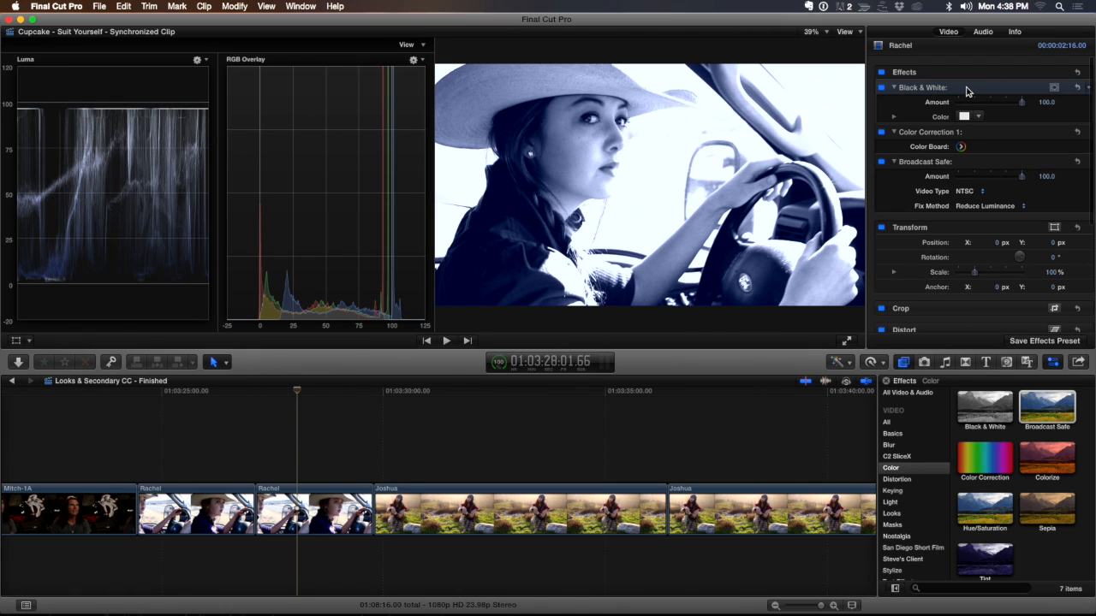
drag(967, 92, 963, 146)
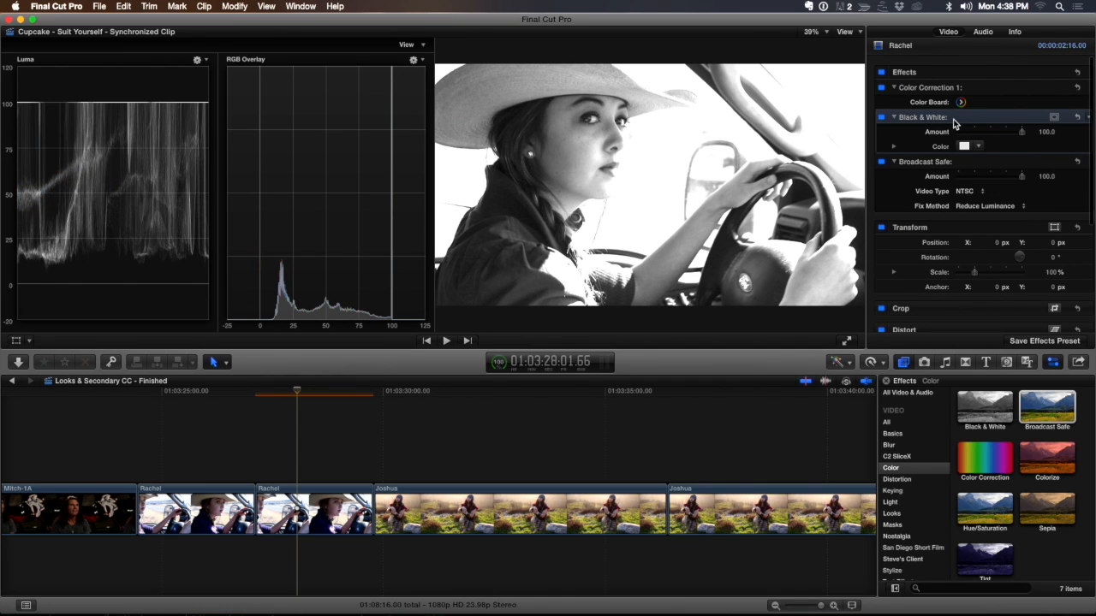
drag(955, 121, 957, 98)
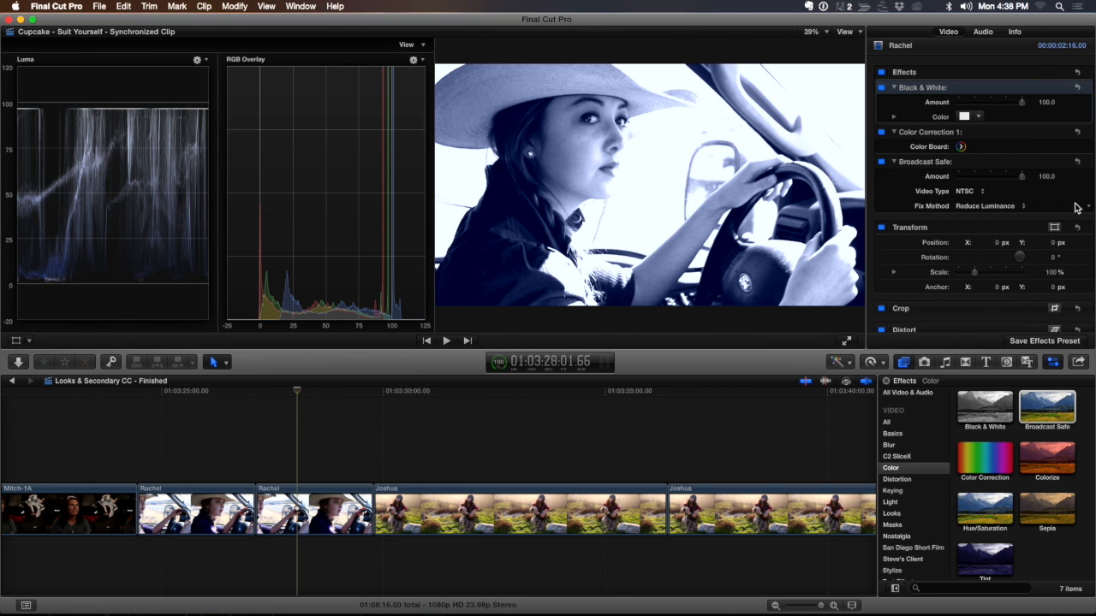
Save Black & White, Color Correction 1 and Broadcast Safe as an effects preset in the client category, named with the subject's first name plus "Blue Tint".
click(1044, 340)
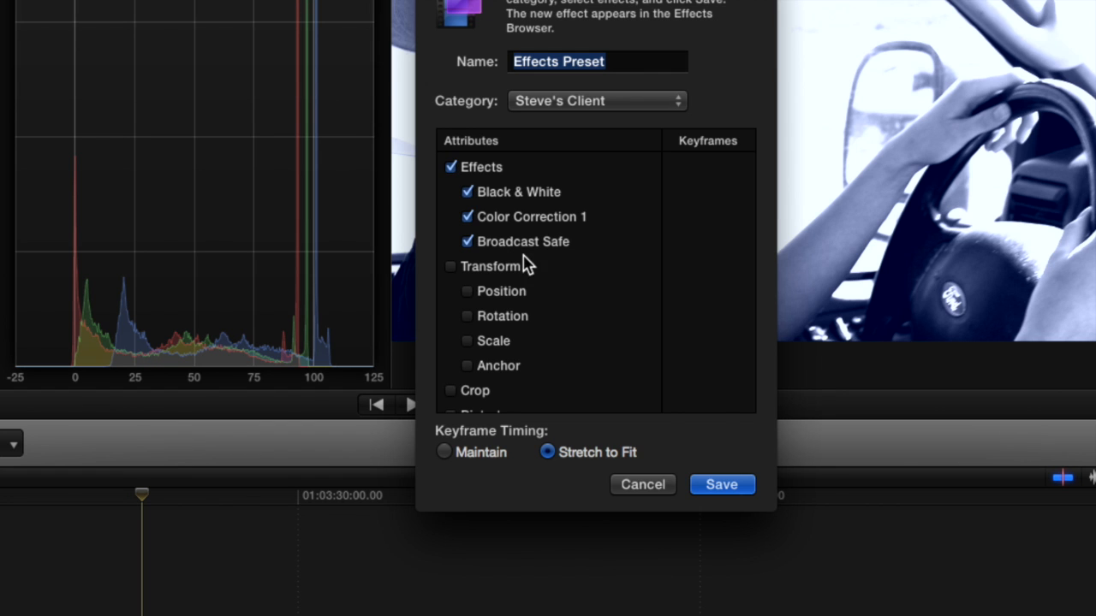
click(615, 62)
key(super+a)
text(Rachel Blue )
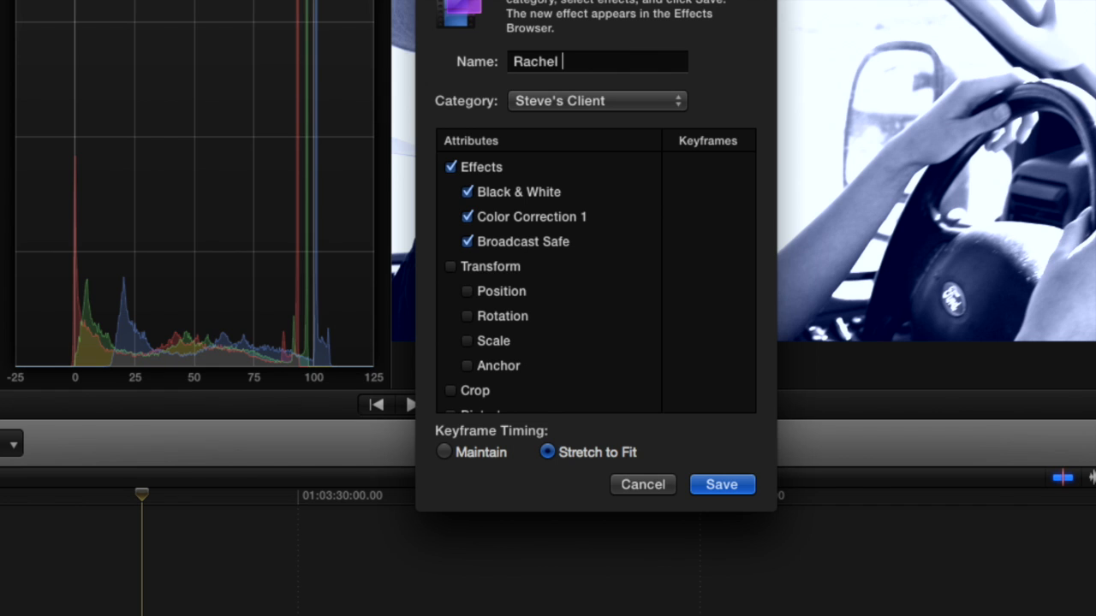
text(Tint)
key(BackSpace)
key(BackSpace)
click(726, 492)
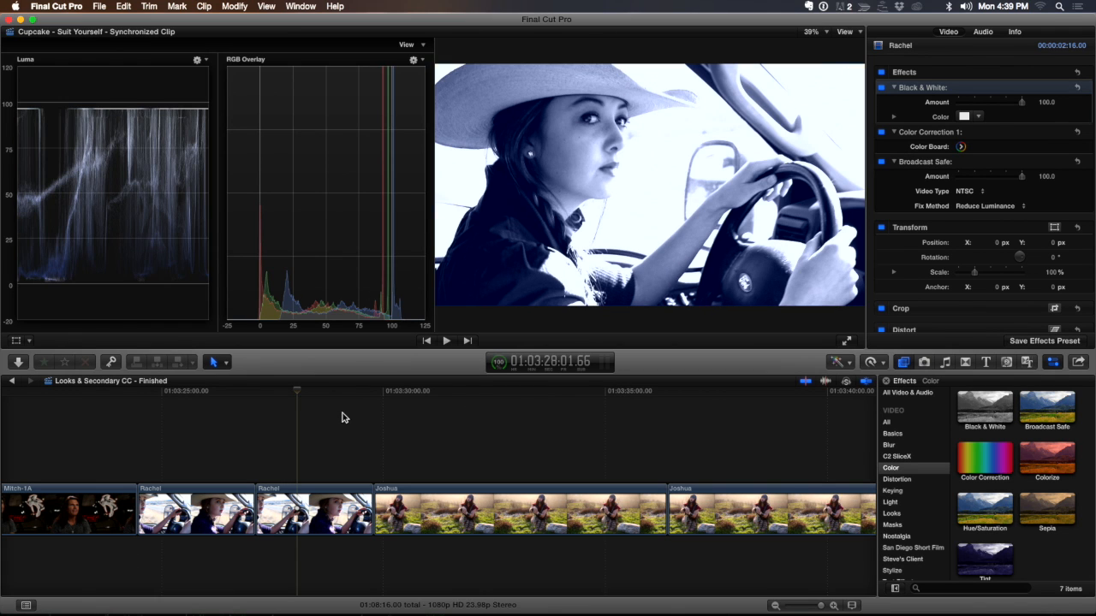
Show the client category's presets, preview the saved tint preset on the kneeling swordsman clip, and return to the driver clip.
click(304, 540)
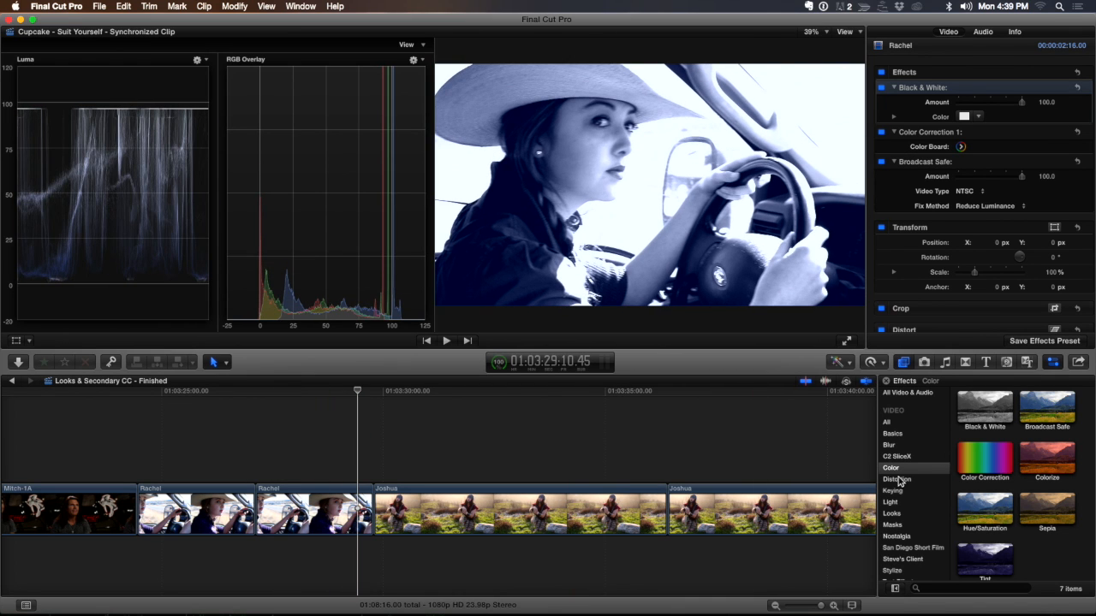
scroll(905, 572, down, 2)
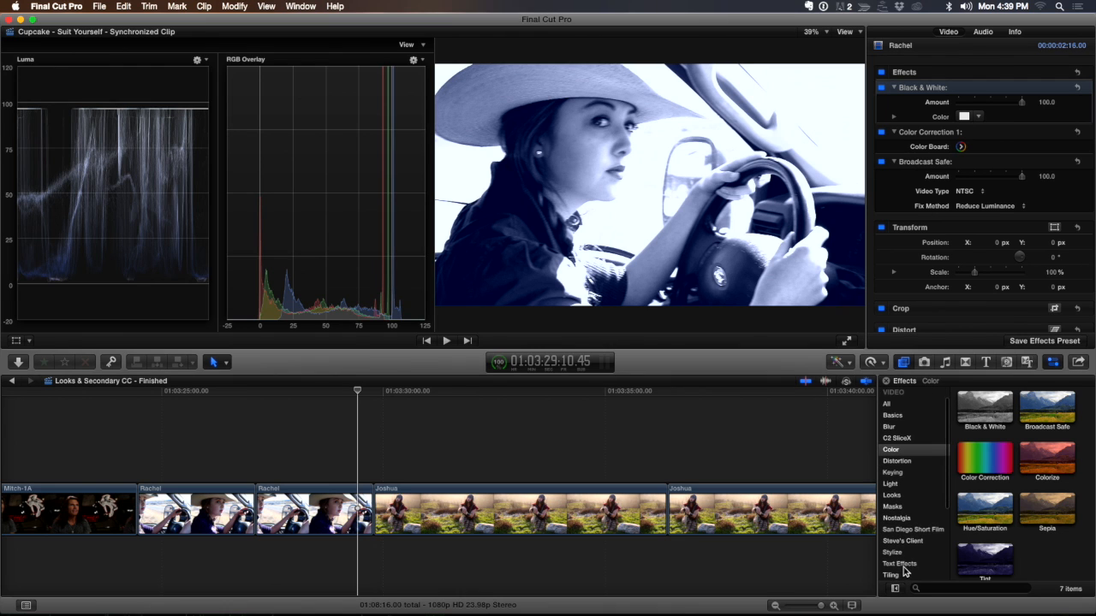
click(904, 541)
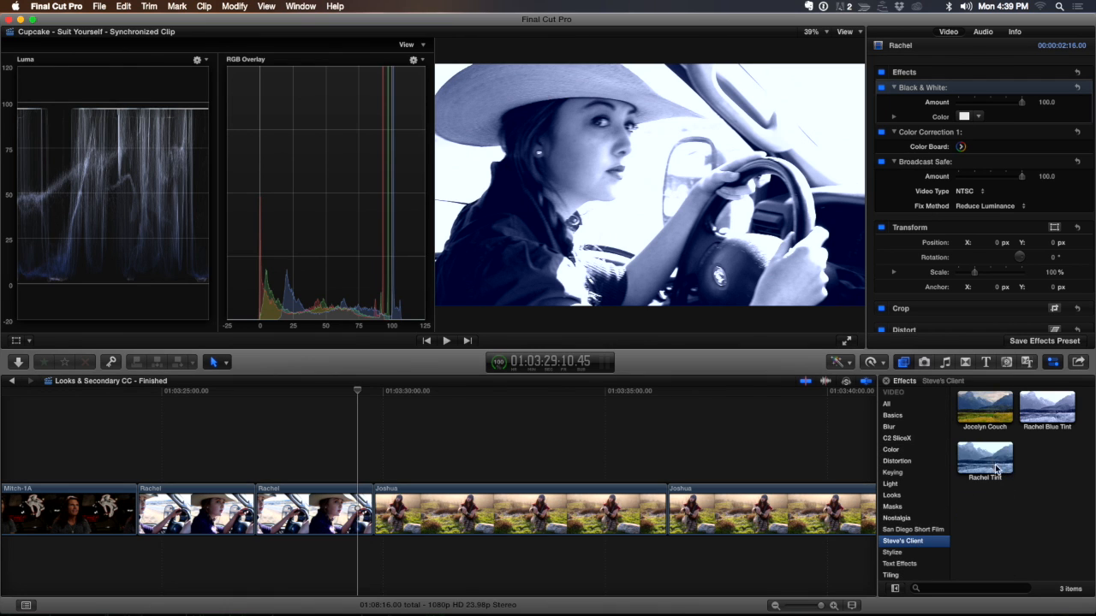
click(501, 396)
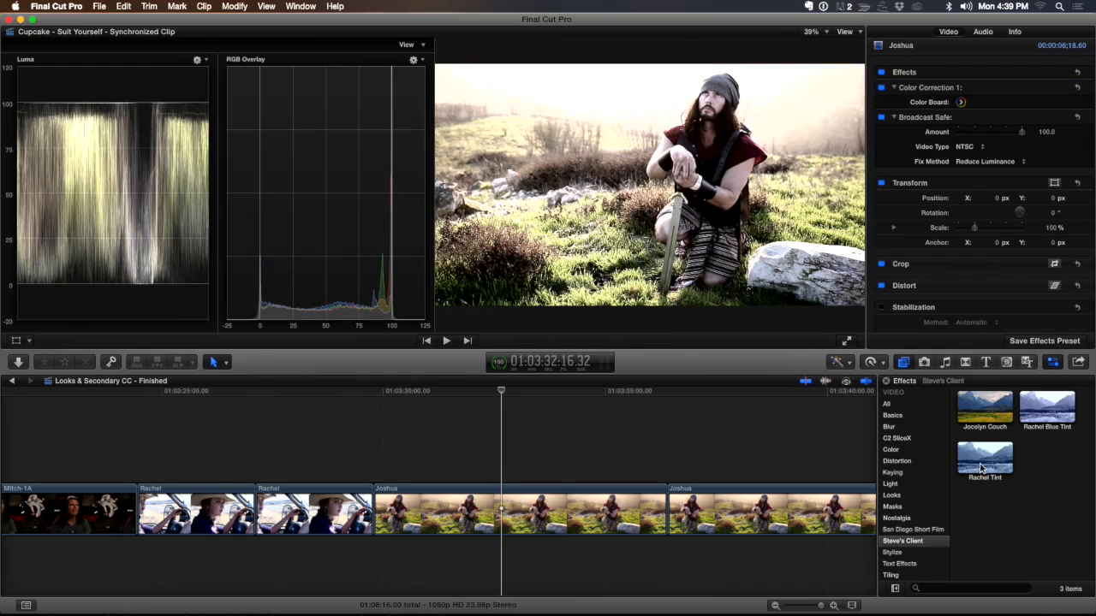
mouse_move(986, 465)
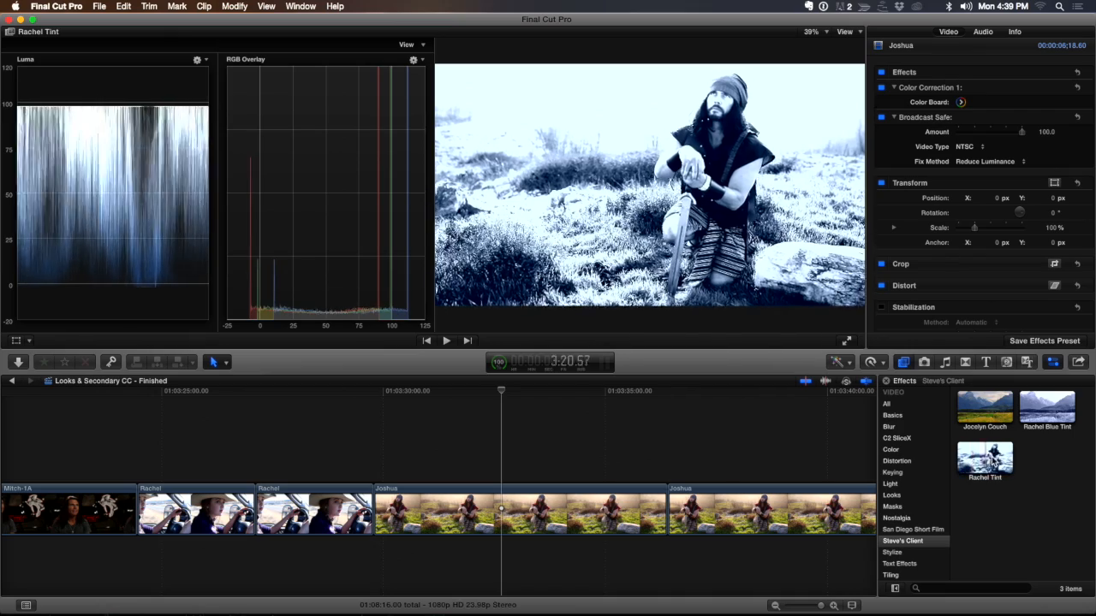
click(703, 399)
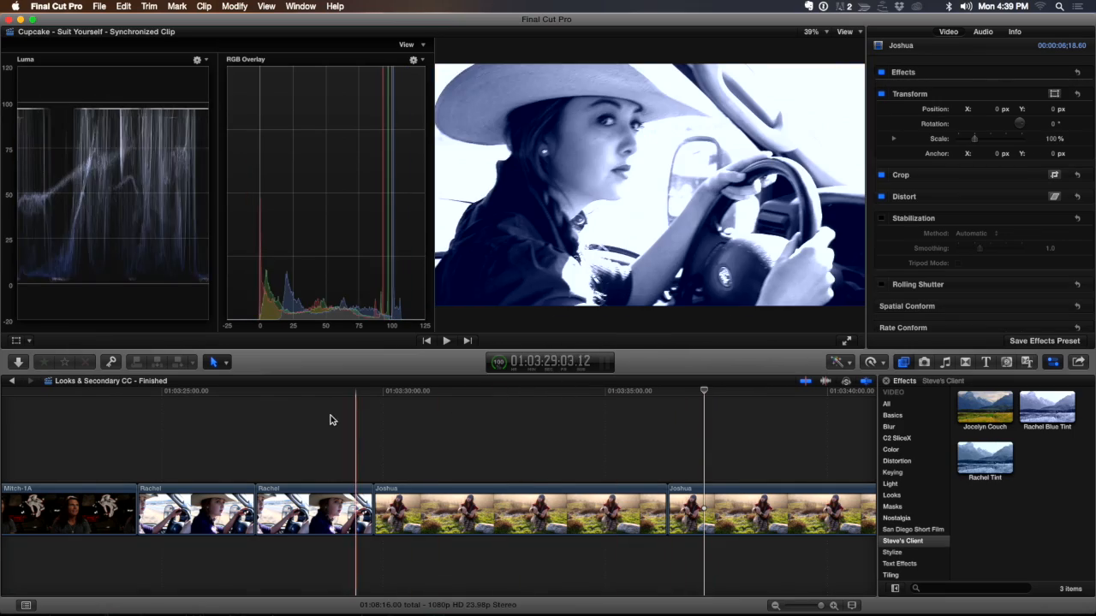
click(330, 419)
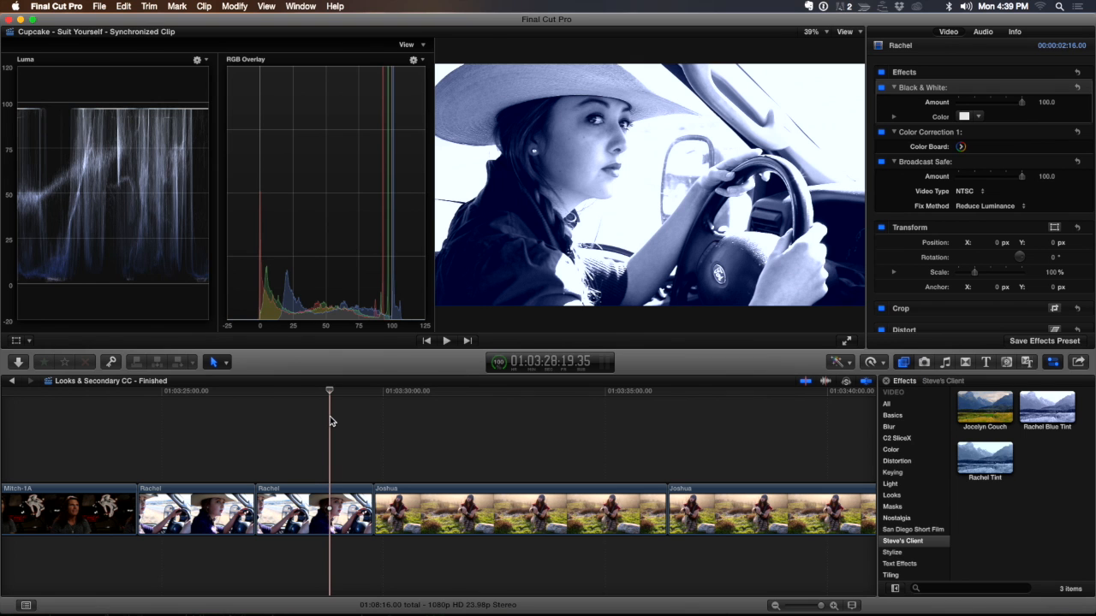
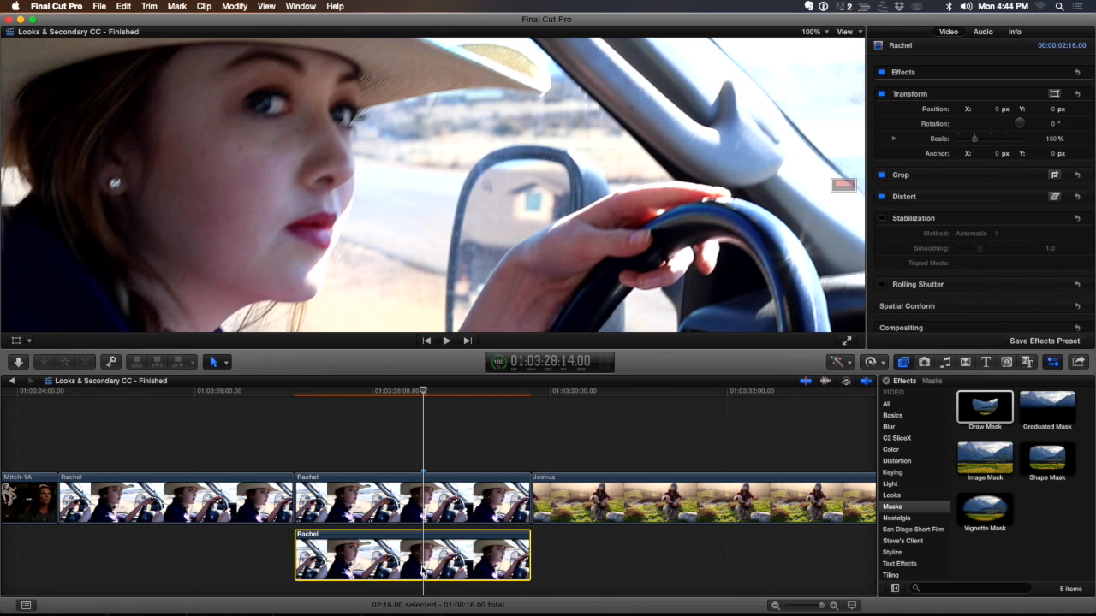
Raise the global saturation of the lower driver clip copy to 94% in the Color Board.
key(super+6)
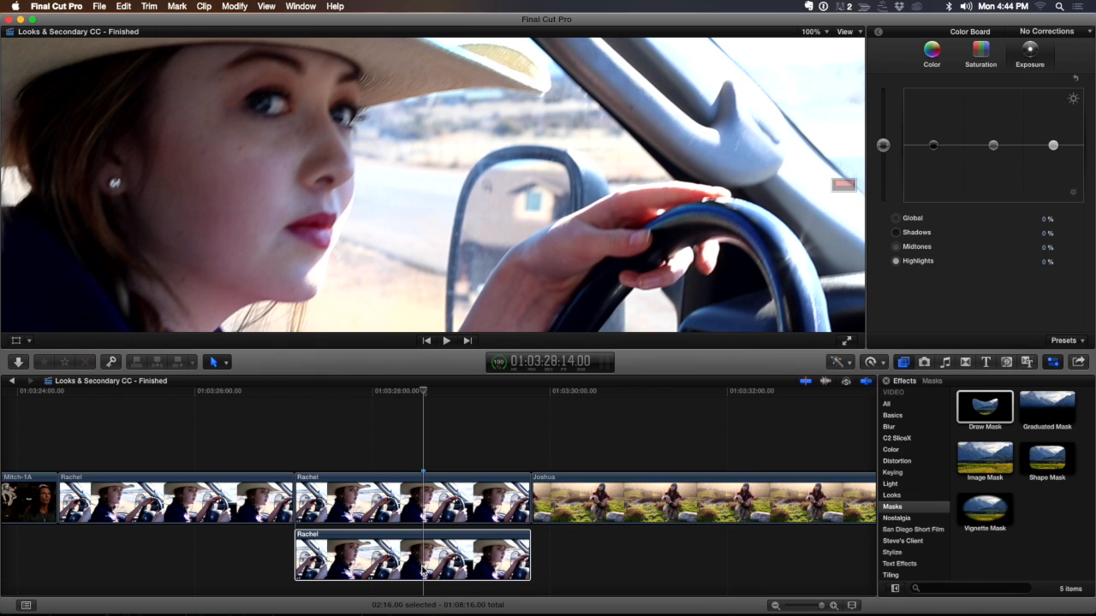
click(433, 562)
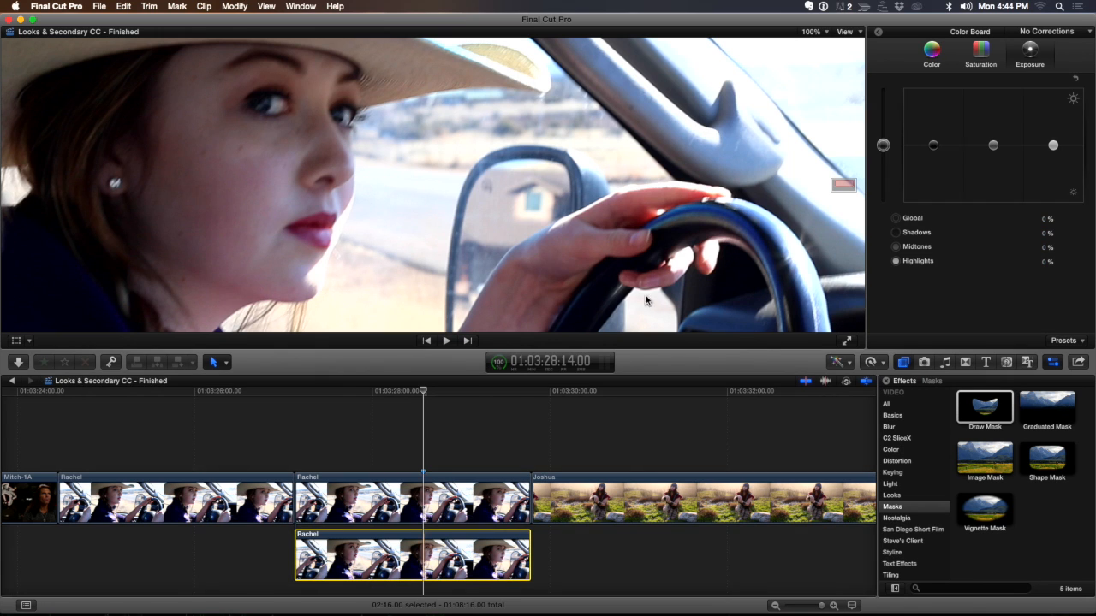
click(932, 56)
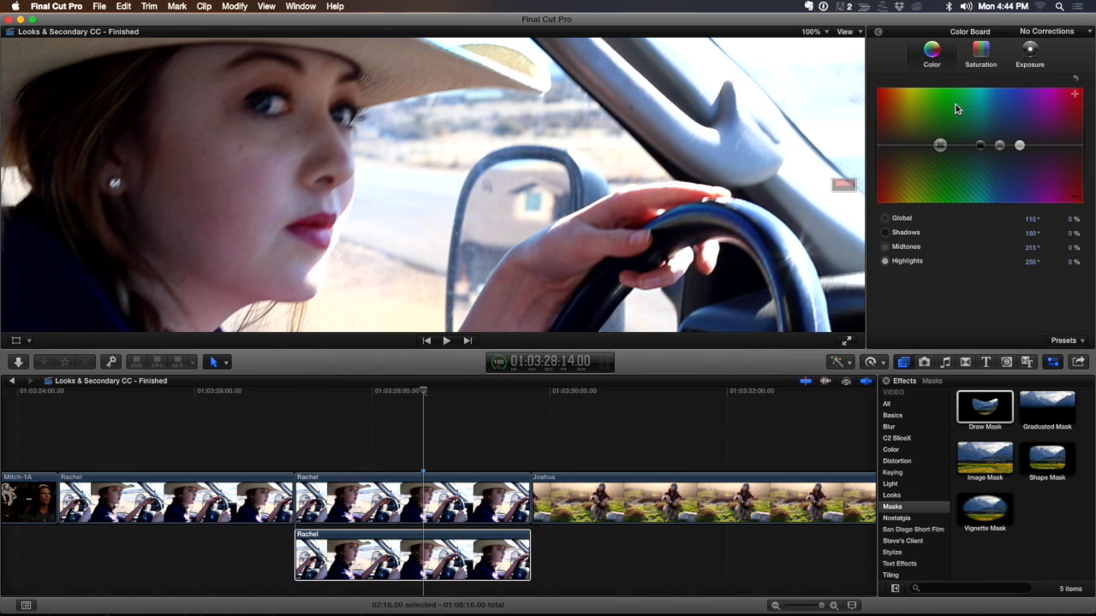
drag(940, 145, 938, 145)
click(979, 51)
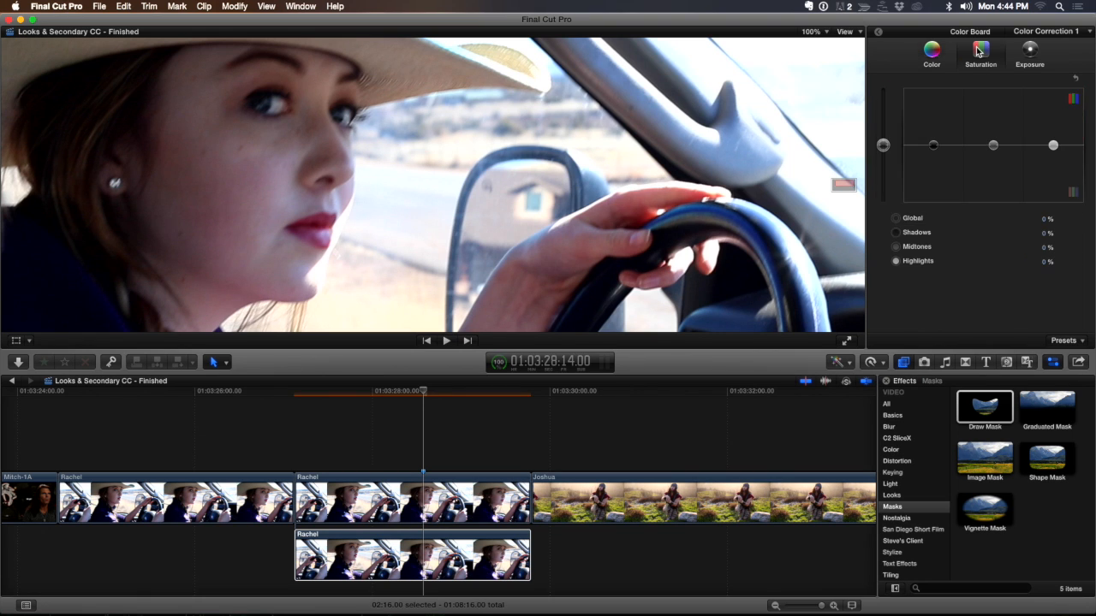
drag(883, 146, 878, 96)
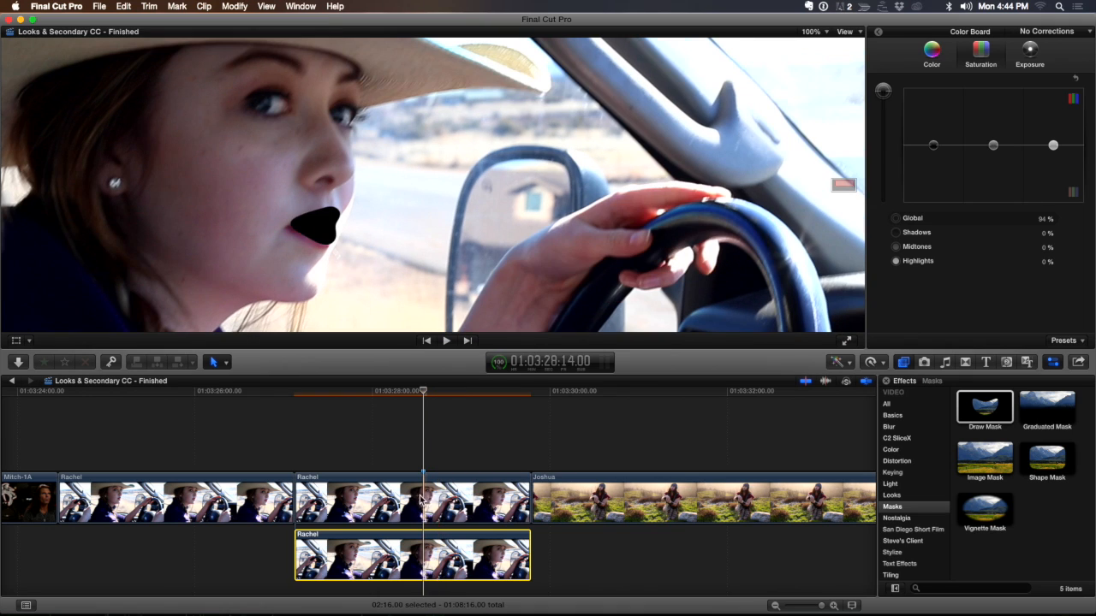
Move the upper driver clip's lip mask onto the lips at 01:03:28:14, to position X -8.0 px, Y -9.0 px.
click(428, 502)
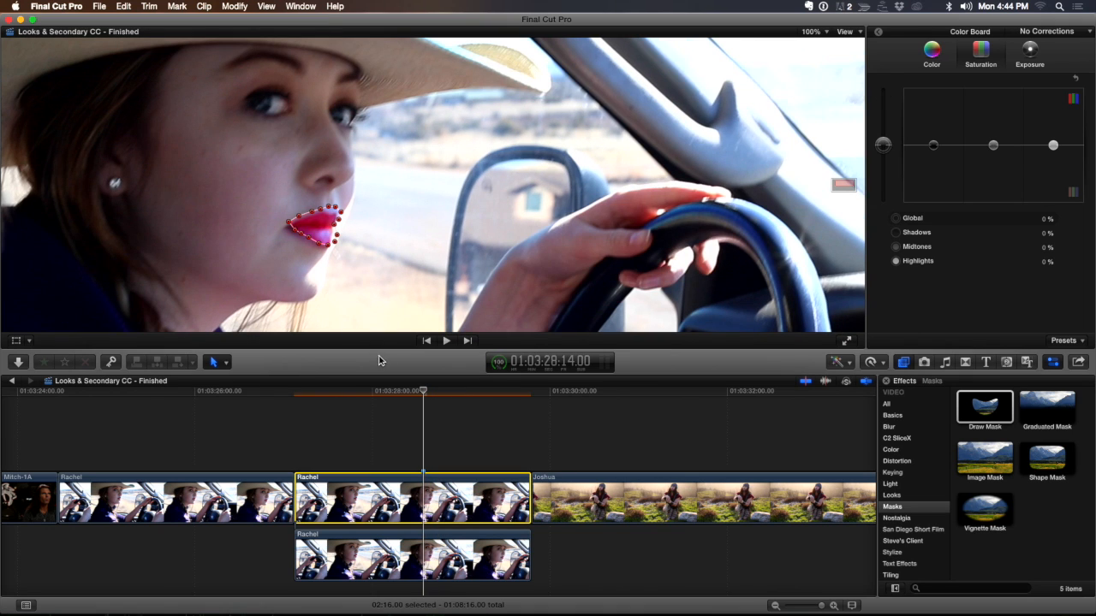
click(295, 229)
drag(290, 228, 284, 233)
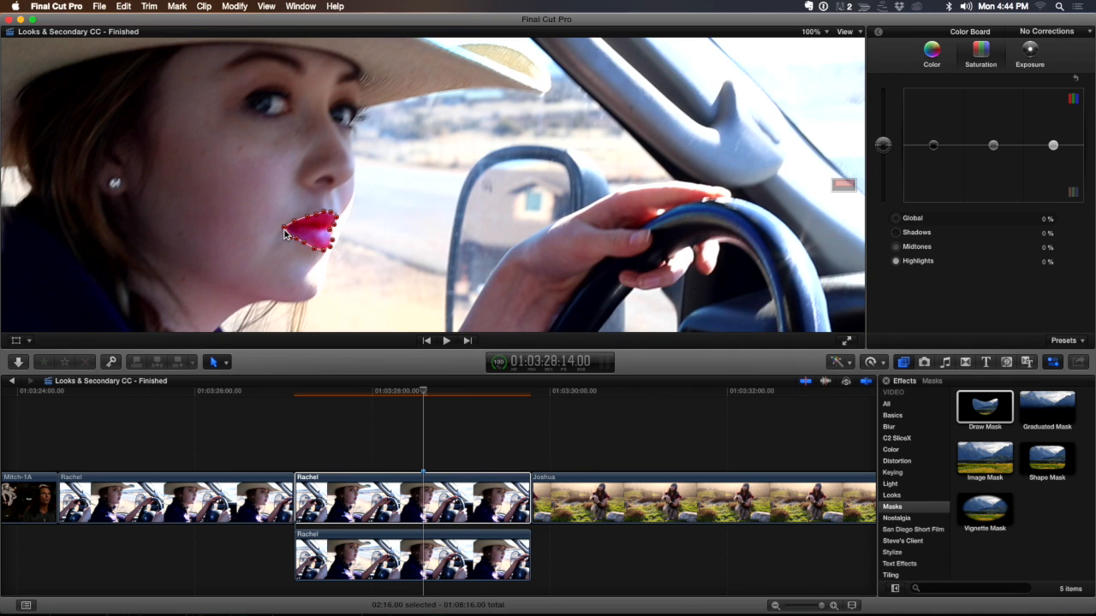
Expand the Draw Mask's Transforms and add Position and Rotation keyframes at 01:03:28:14.
click(878, 34)
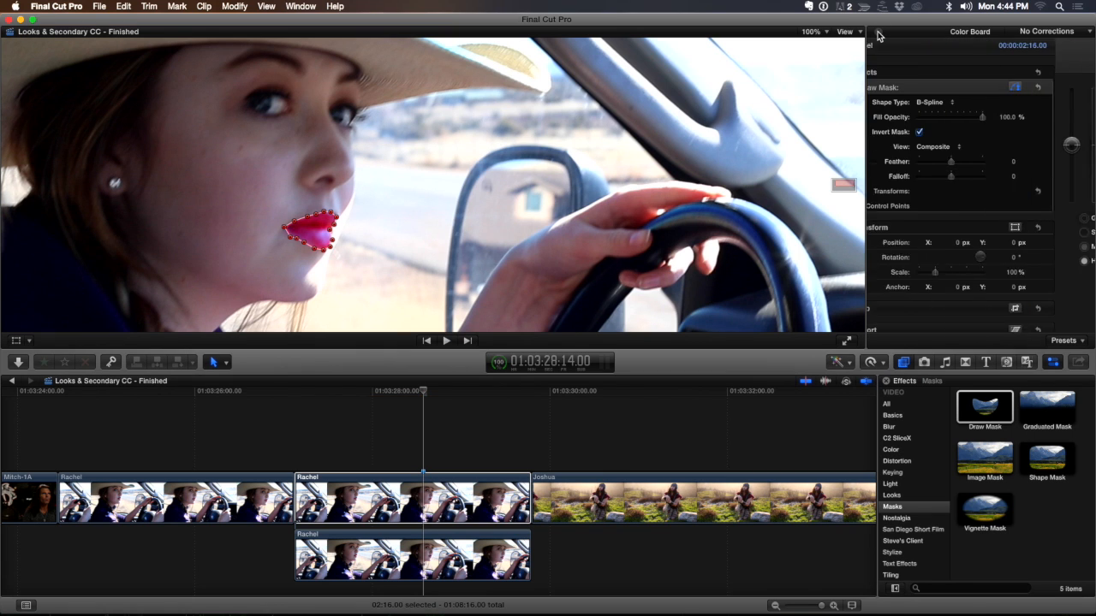
click(894, 191)
scroll(1053, 201, down, 2)
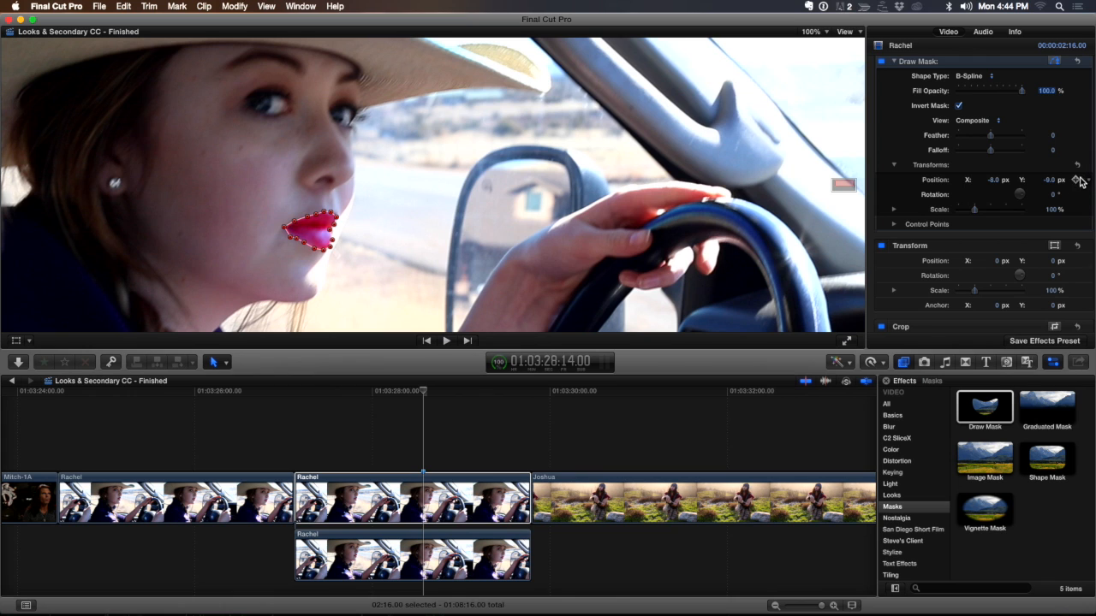
click(1076, 181)
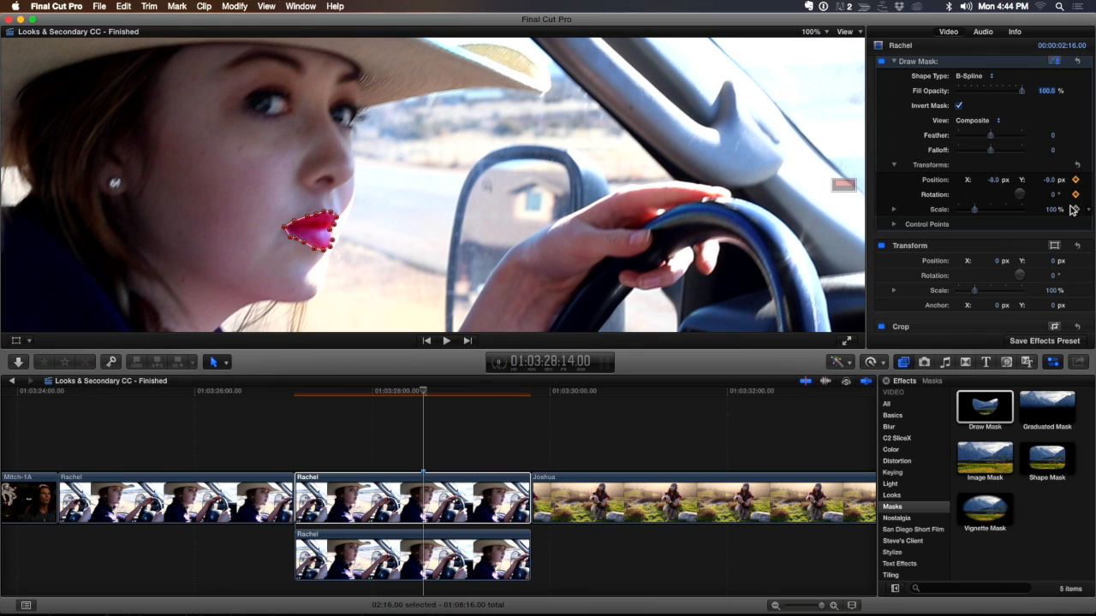
Reposition the mask over the lips frame by frame from 01:03:28:15, reaching X 27.5 px, Y 3.0 px by 01:03:28:17.
click(426, 391)
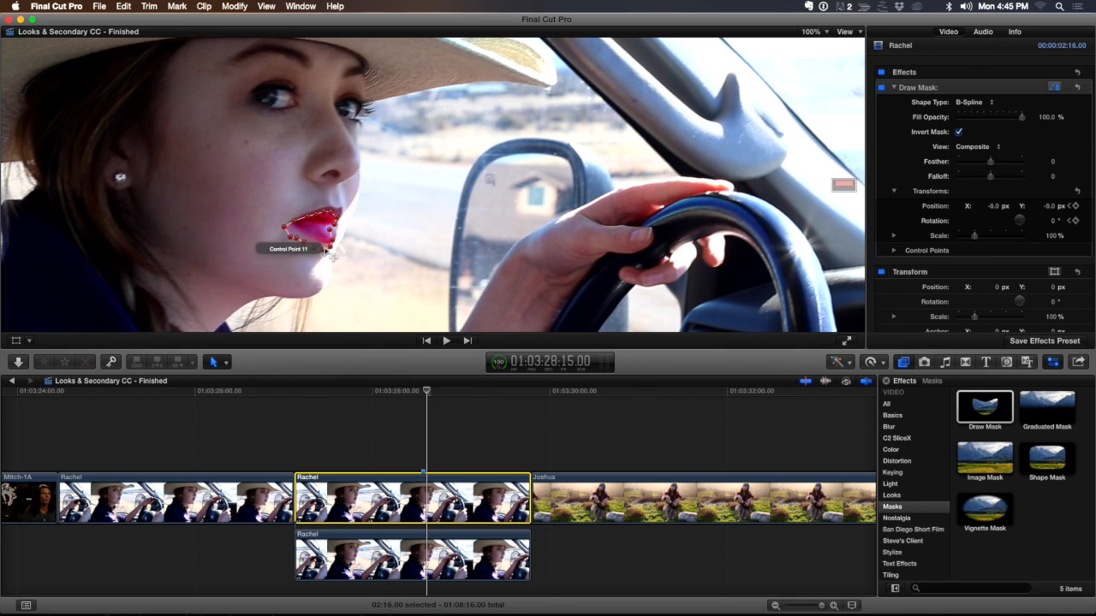
drag(310, 238, 316, 232)
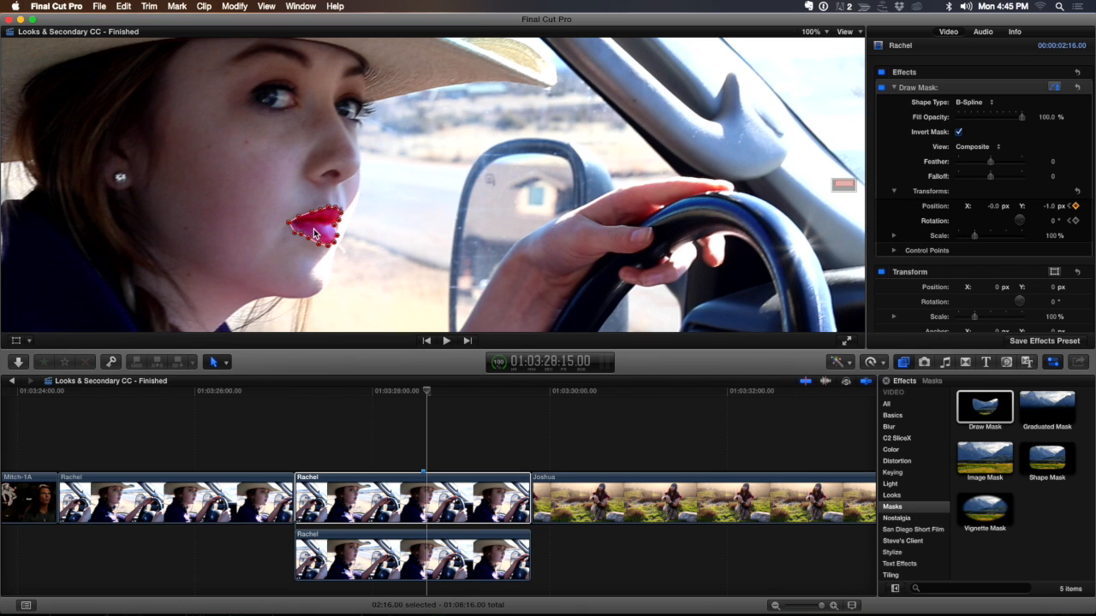
key(Right)
drag(321, 230, 336, 230)
key(Right)
key(Right)
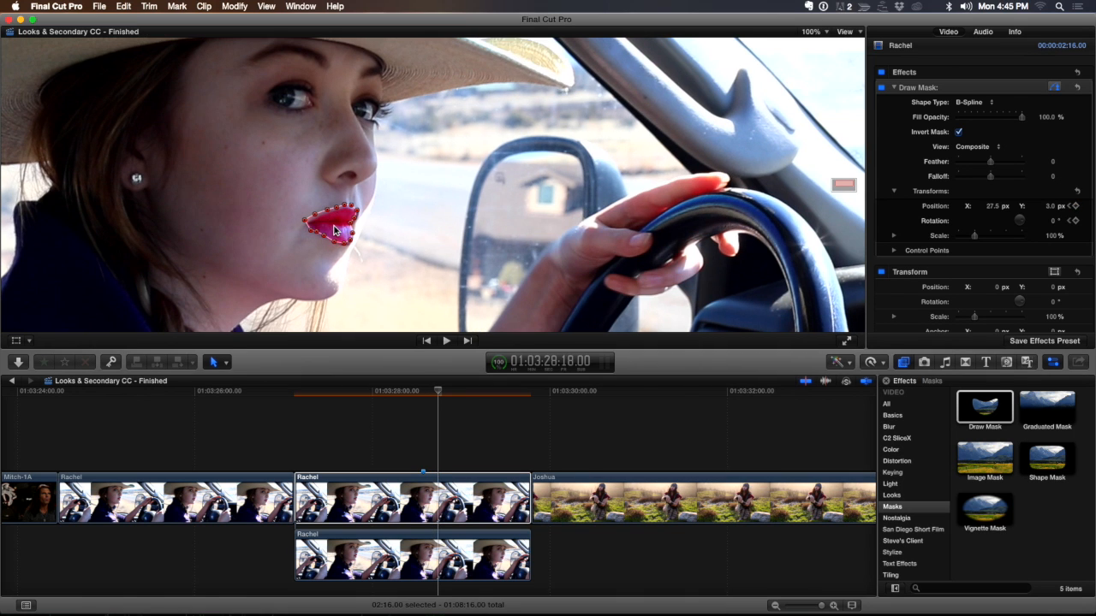
Continue tracking the lips frame by frame from 01:03:28:18 to 01:03:28:22, ending with the mask at X 47.1 px, Y 23.5 px.
drag(333, 231, 337, 232)
key(Right)
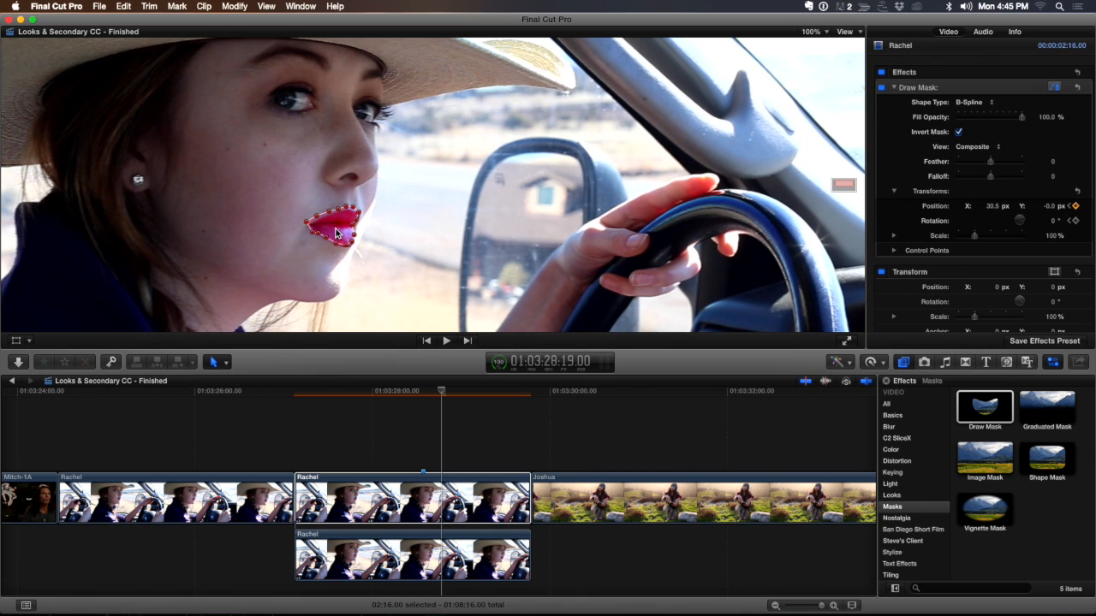
drag(338, 239, 340, 235)
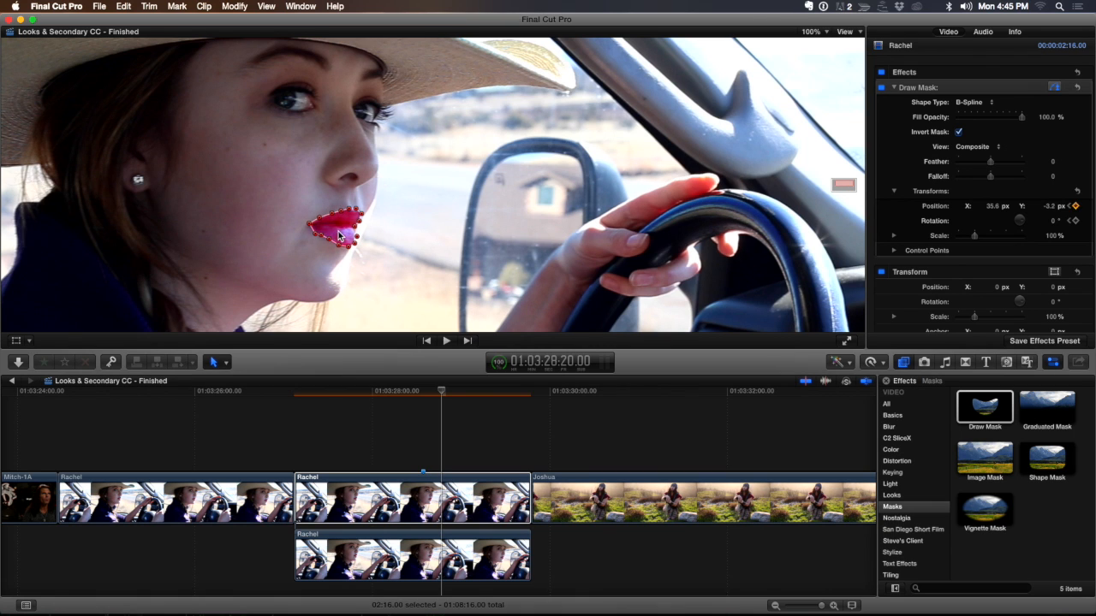
key(Right)
drag(340, 232, 342, 217)
key(Right)
key(Right)
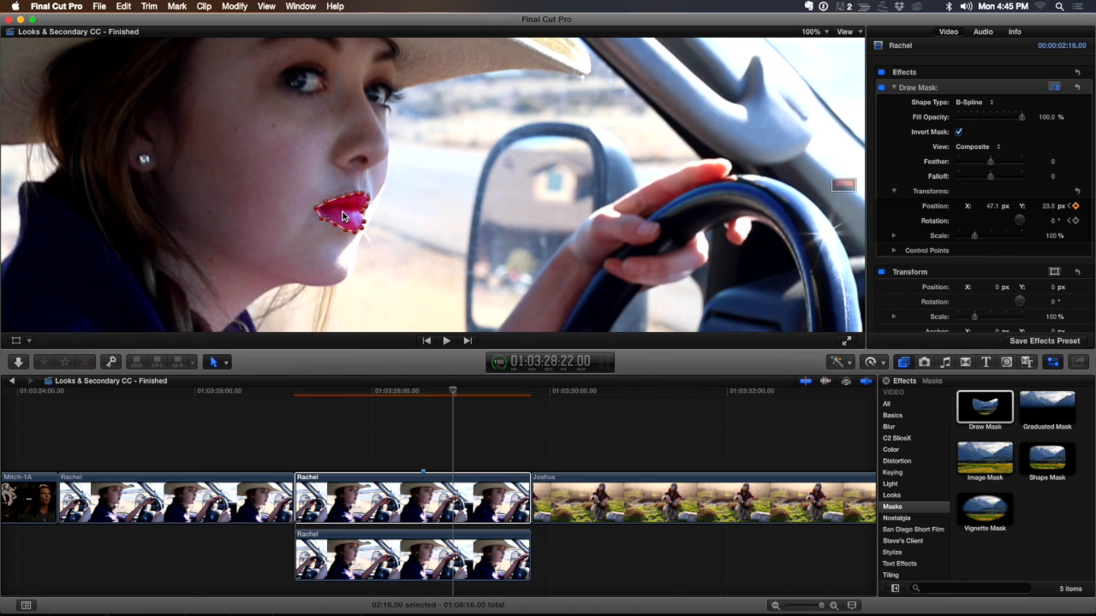
Step back through the keyframed frames to 01:03:28:14 to check how the mask follows the lips.
key(Left)
key(Left)
key(Left)
key(Left)
key(Left)
key(Left)
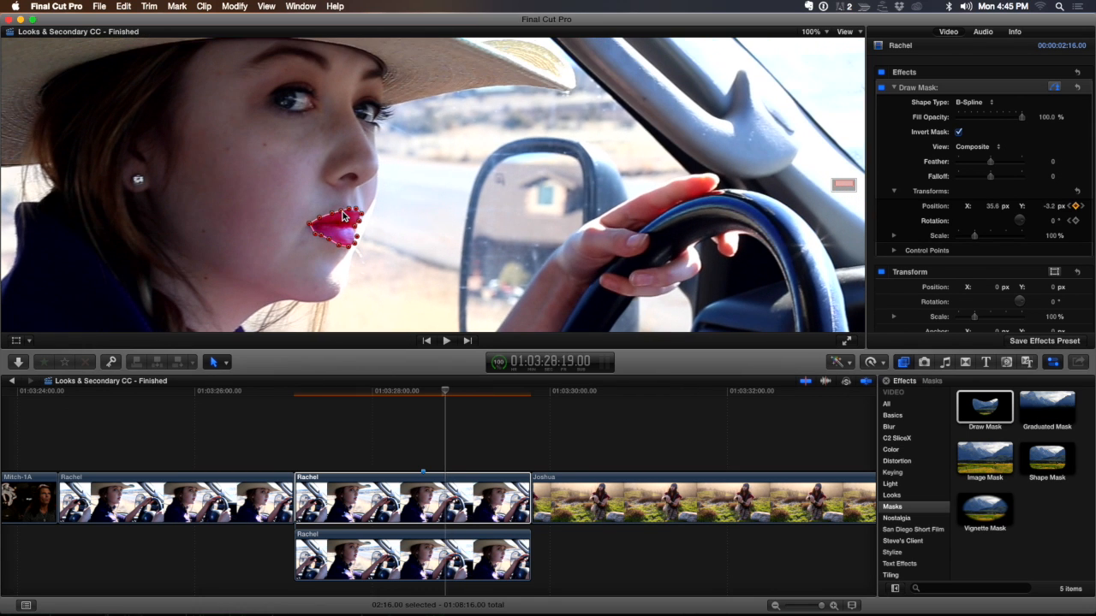
key(Left)
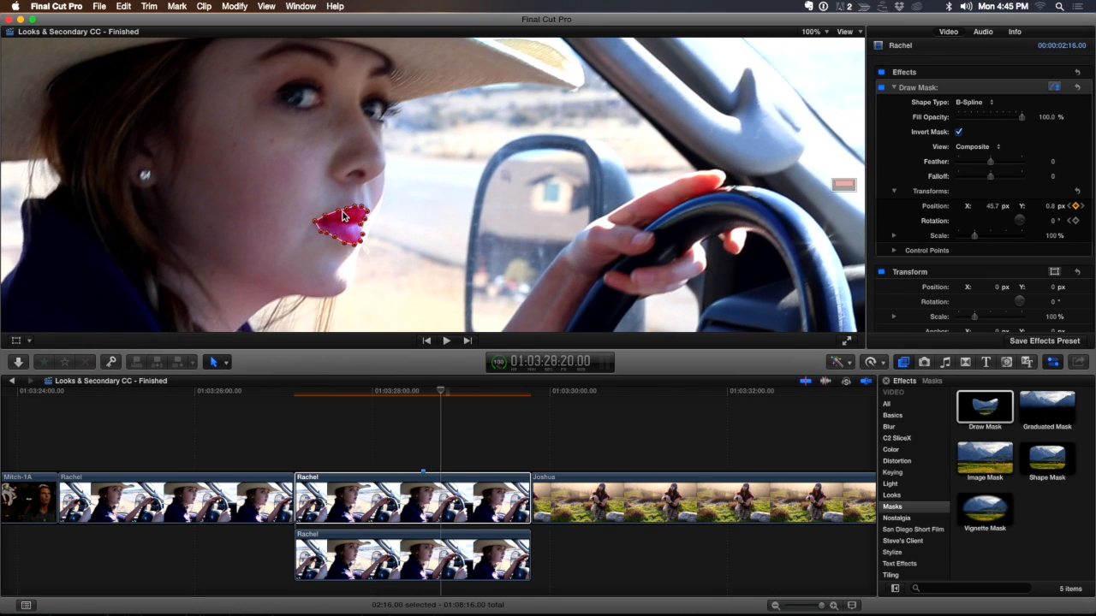
key(Left)
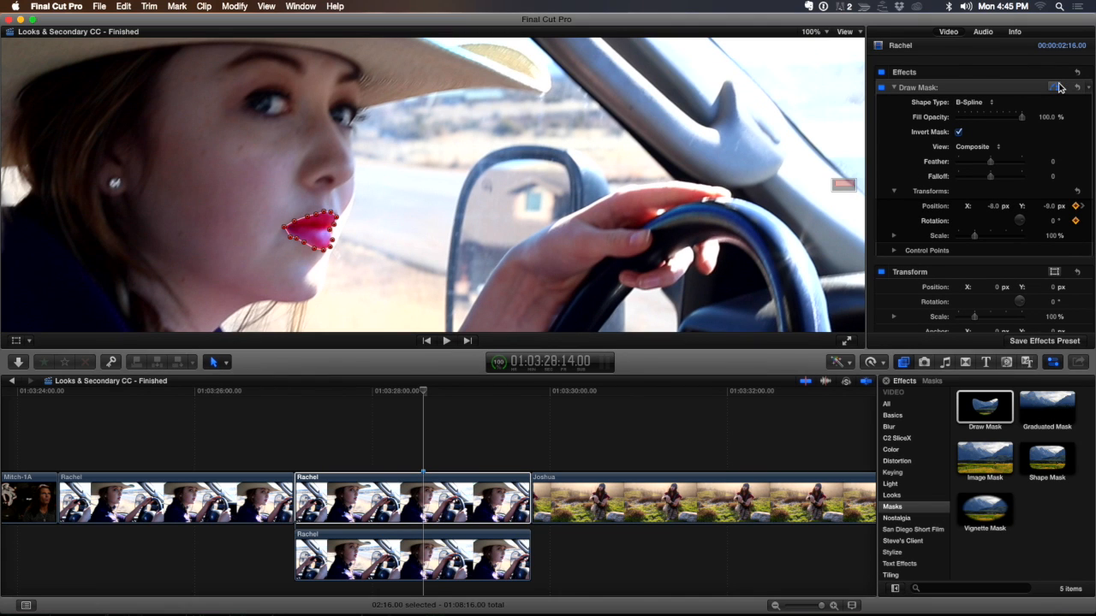
Hide the mask's on-screen outline and step forward frame by frame from 01:03:28:14 to review the saturated lips.
click(1055, 88)
click(1055, 88)
click(1055, 88)
click(1055, 88)
click(1055, 89)
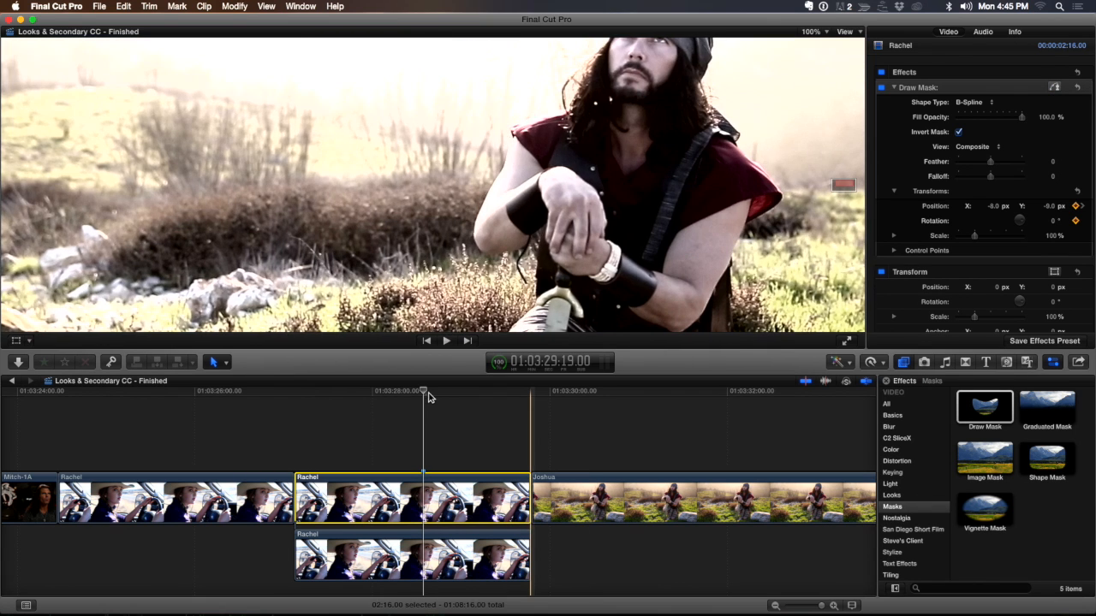
click(423, 391)
key(Right)
key(Right)
key(Right)
key(Right)
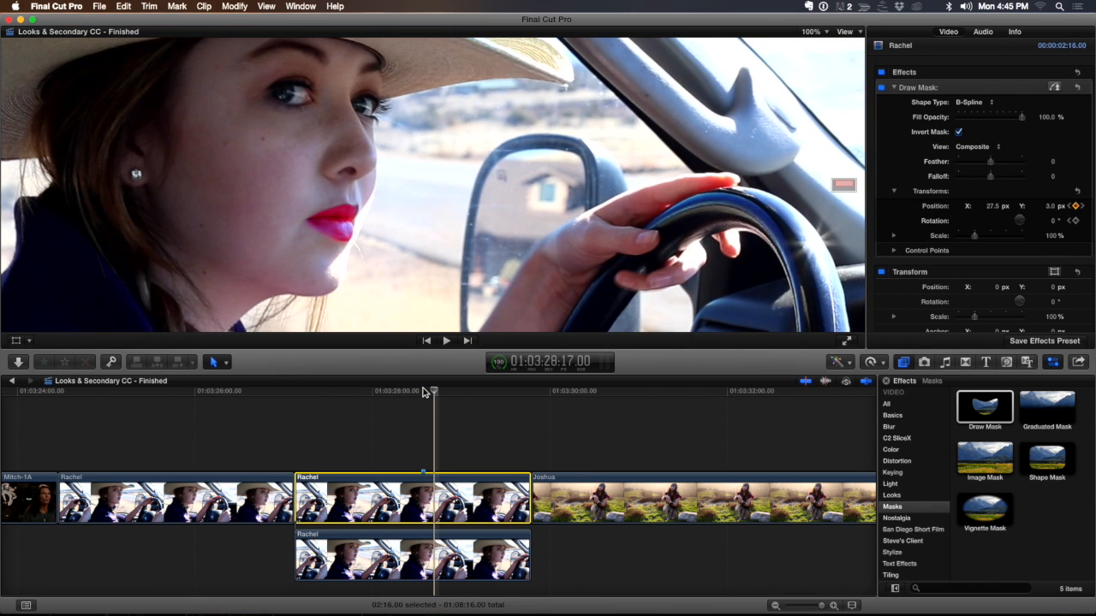
key(Right)
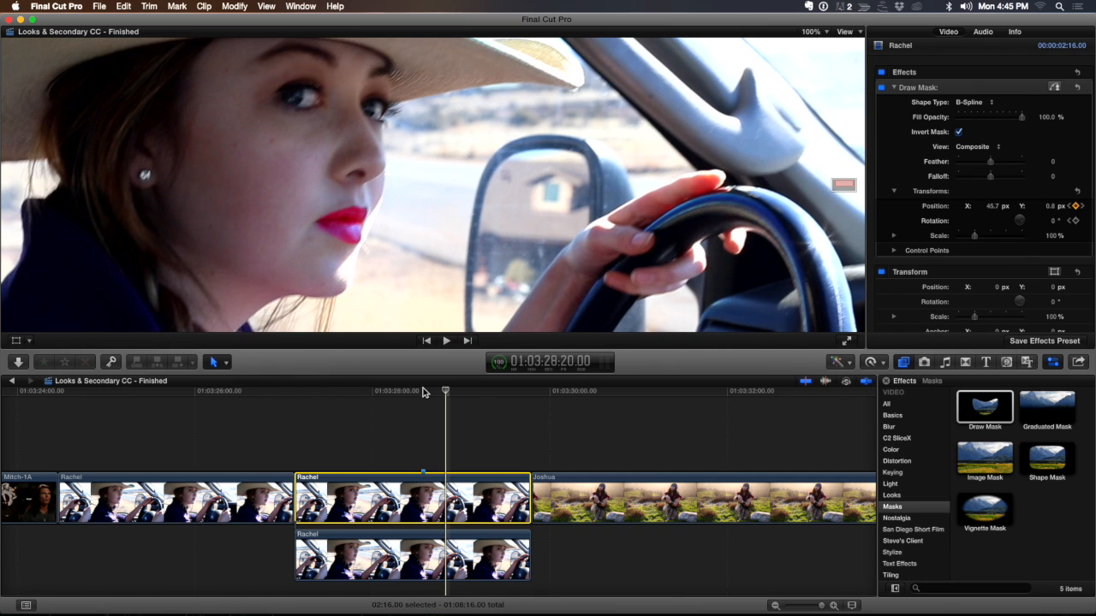
Show the Draw Mask outline again and switch its View to Original and back to Composite to compare the lips.
click(1054, 88)
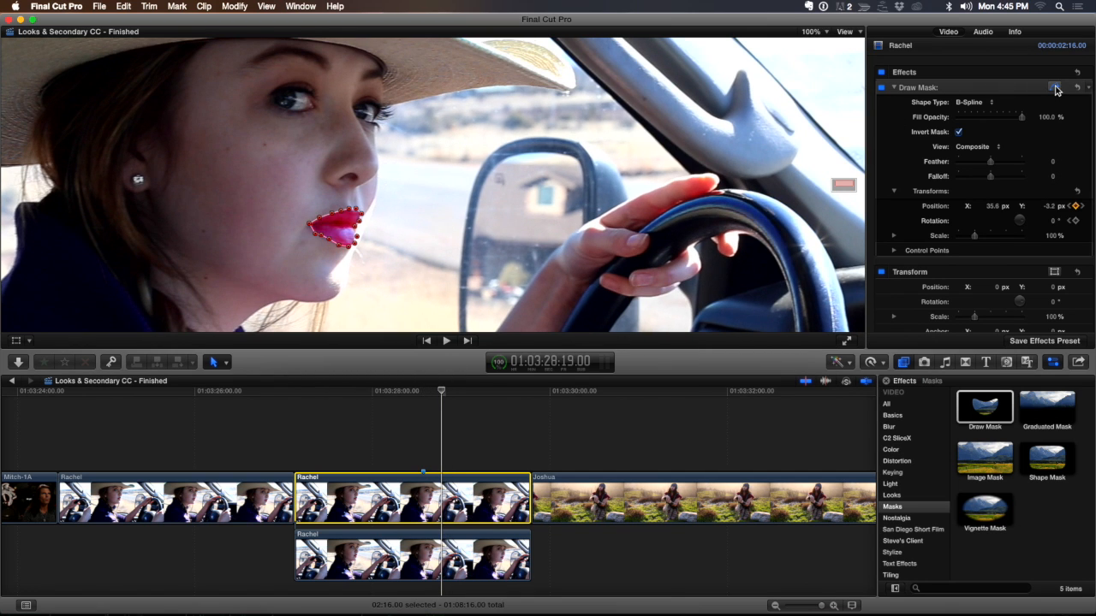
click(989, 148)
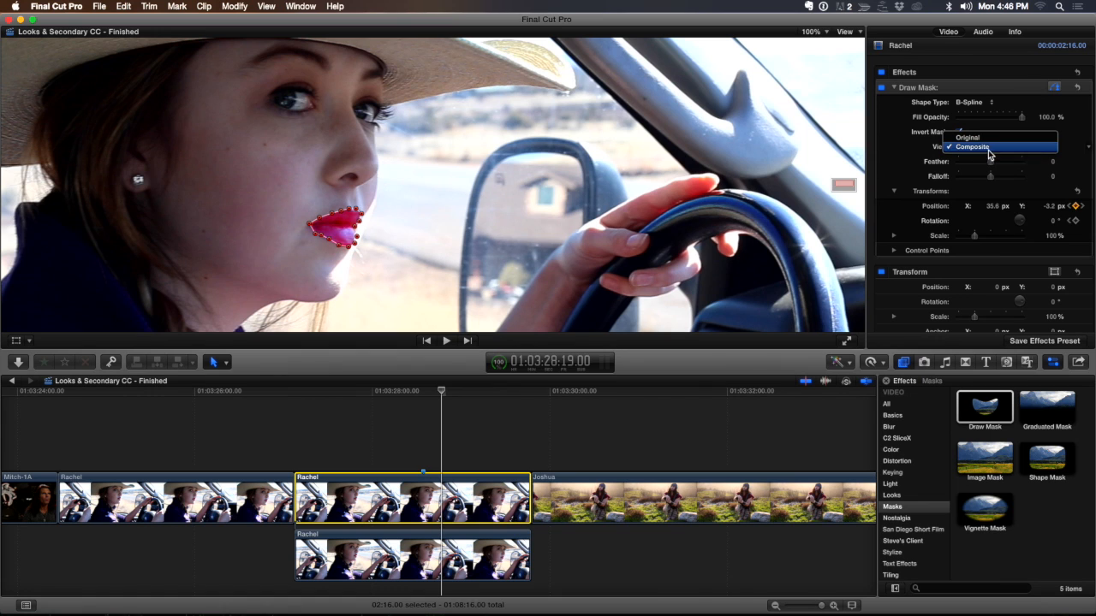
click(989, 138)
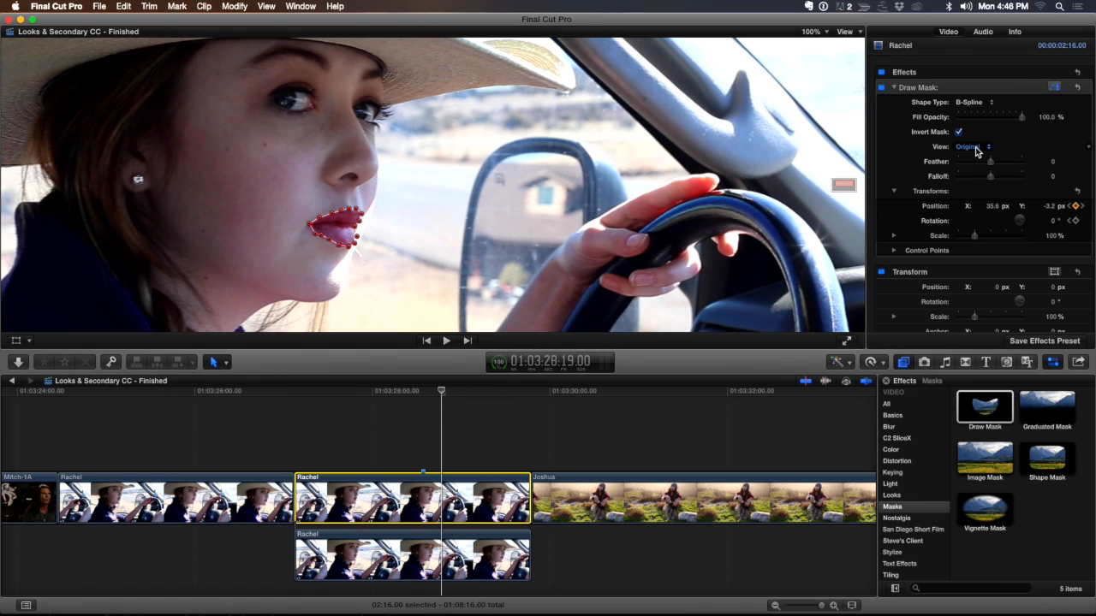
click(976, 149)
click(976, 159)
Step back and forth through the keyframed frames down to 01:03:28:14 to check the mask against the lips.
key(Left)
key(Left)
key(Left)
key(Left)
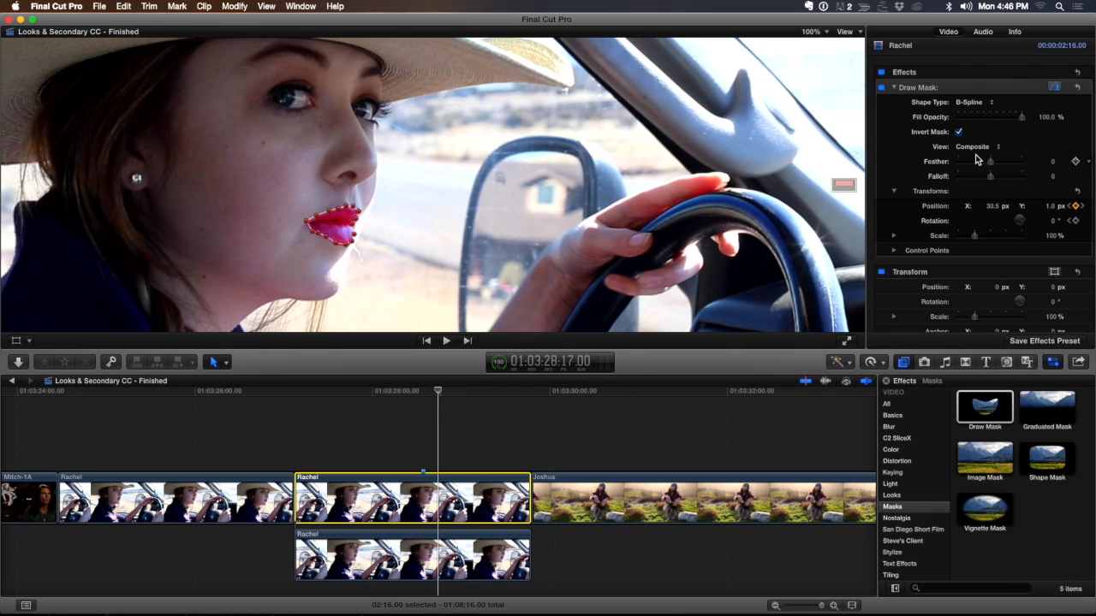
key(Right)
key(Right)
key(Right)
key(Right)
key(Right)
key(Left)
key(Left)
key(Left)
key(Left)
key(Left)
key(Left)
key(Right)
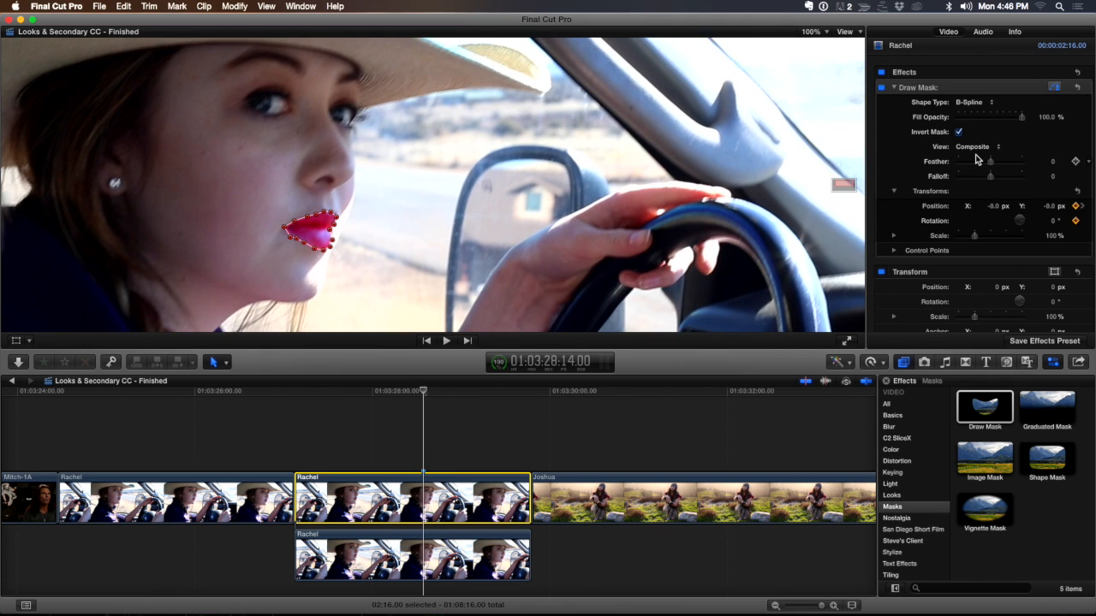
key(Right)
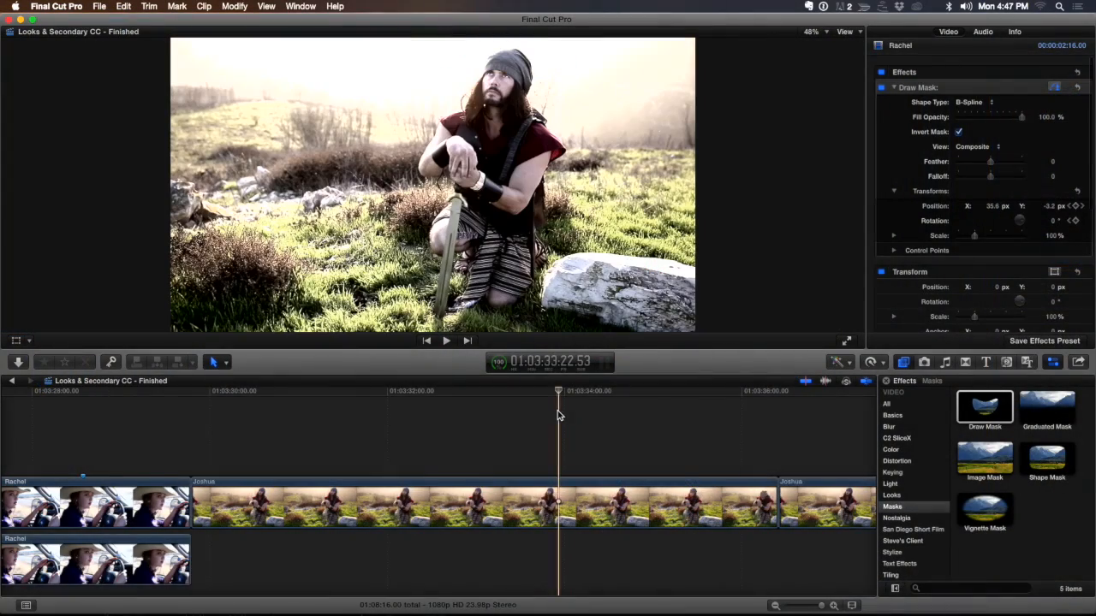
Compare the two adjacent kneeling-warrior clips, viewing the bleached first one and parking the playhead on the ungraded second one.
click(306, 416)
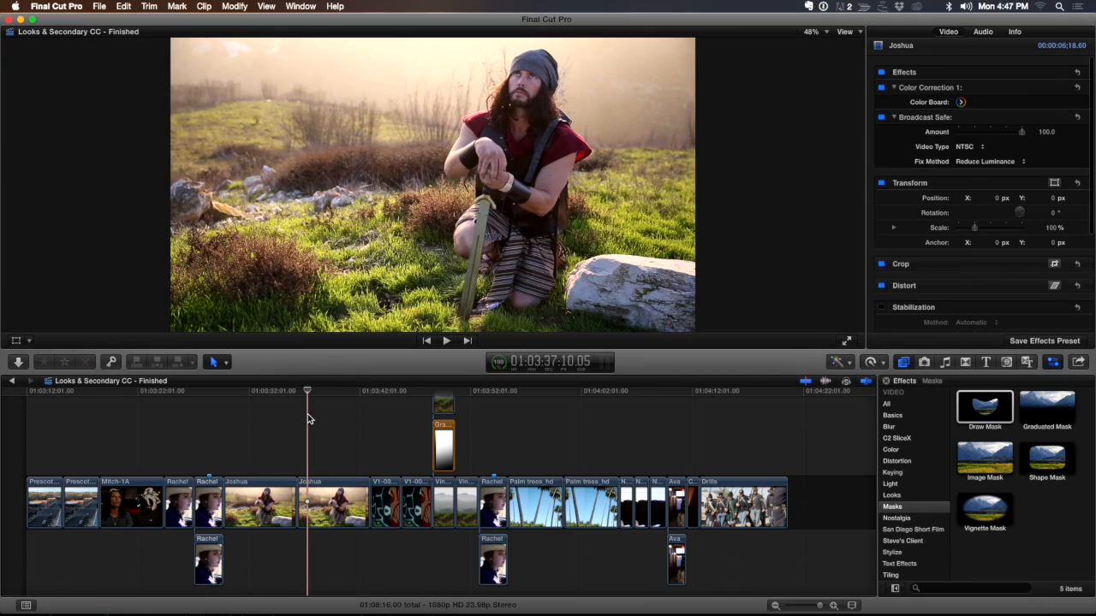
click(255, 418)
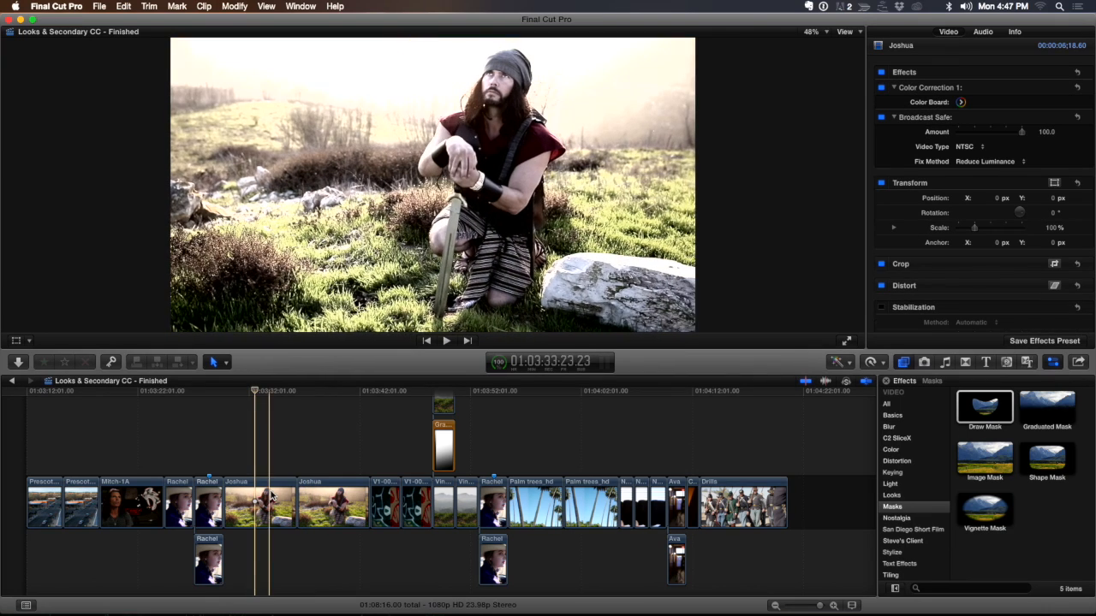
click(333, 433)
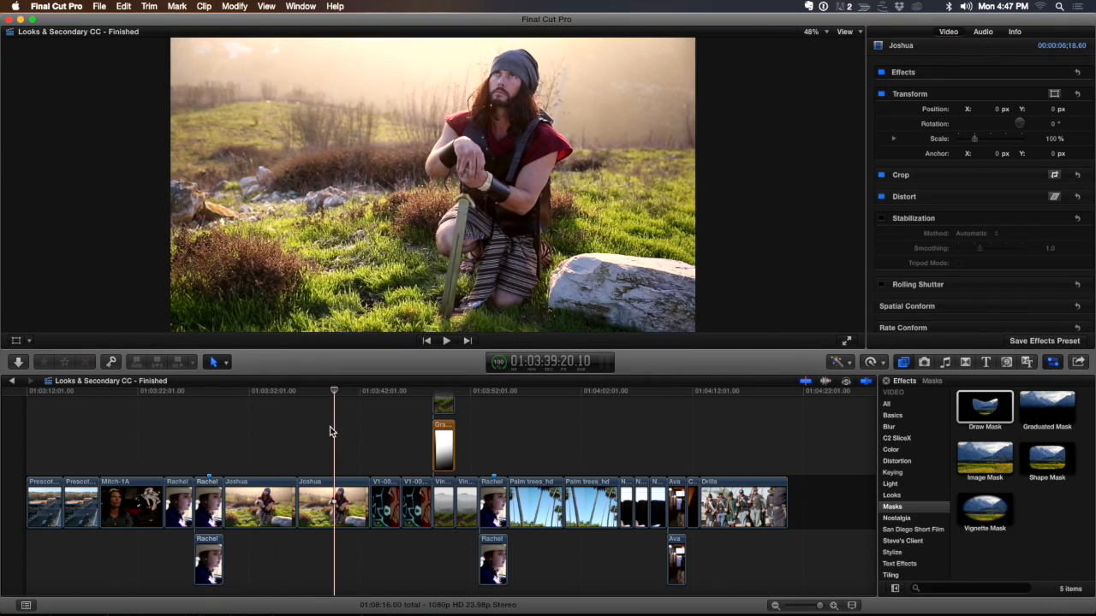
Apply Match Color to the second kneeling-warrior clip, using a frame of the bleached first clip as the source, and deselect it.
click(849, 363)
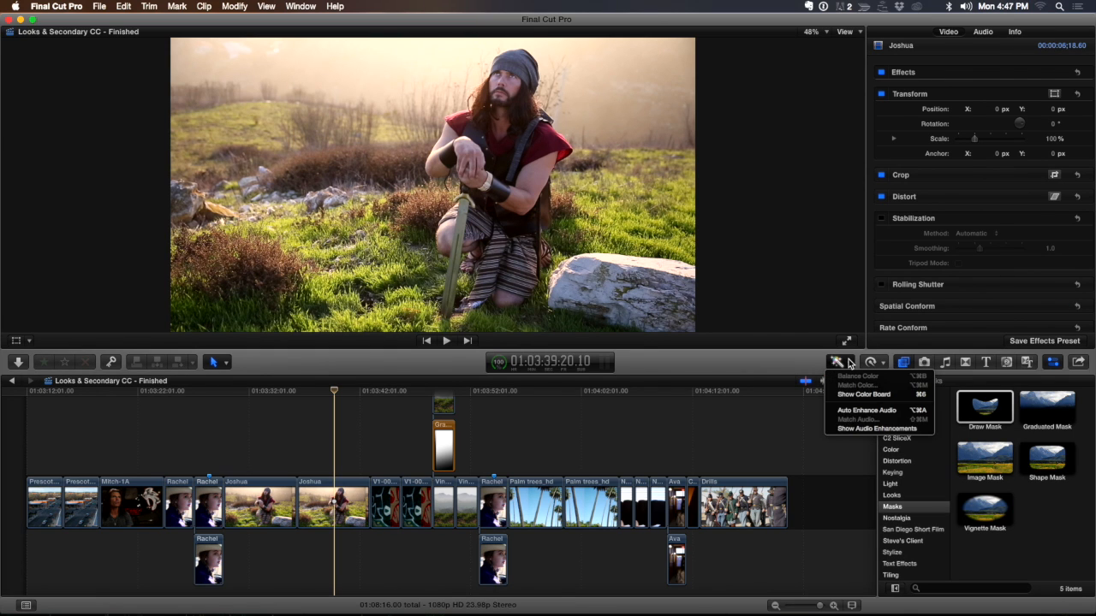
key(Escape)
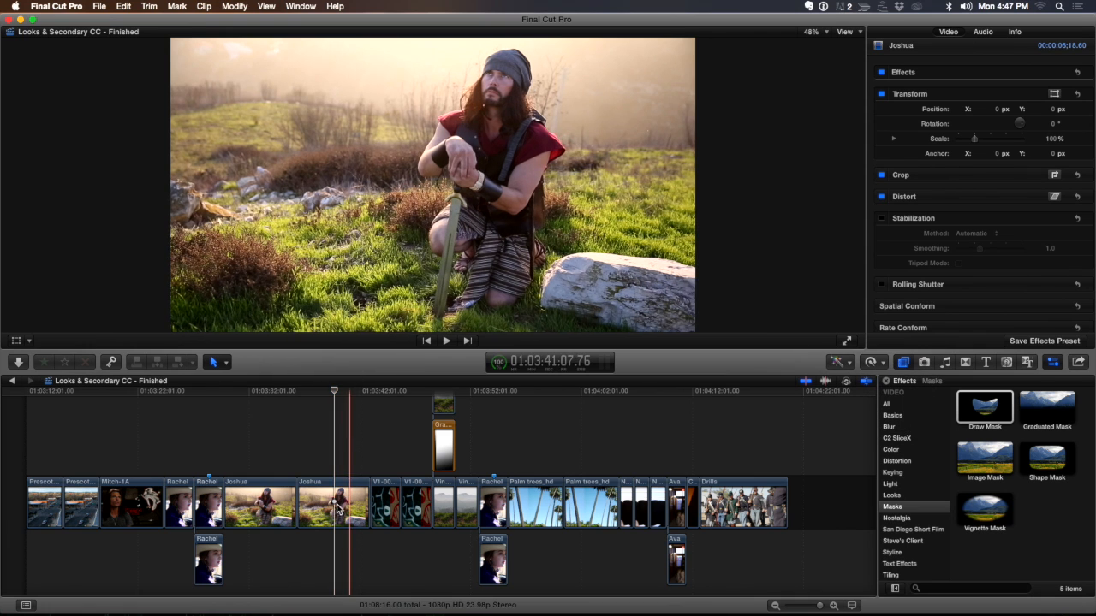
click(333, 497)
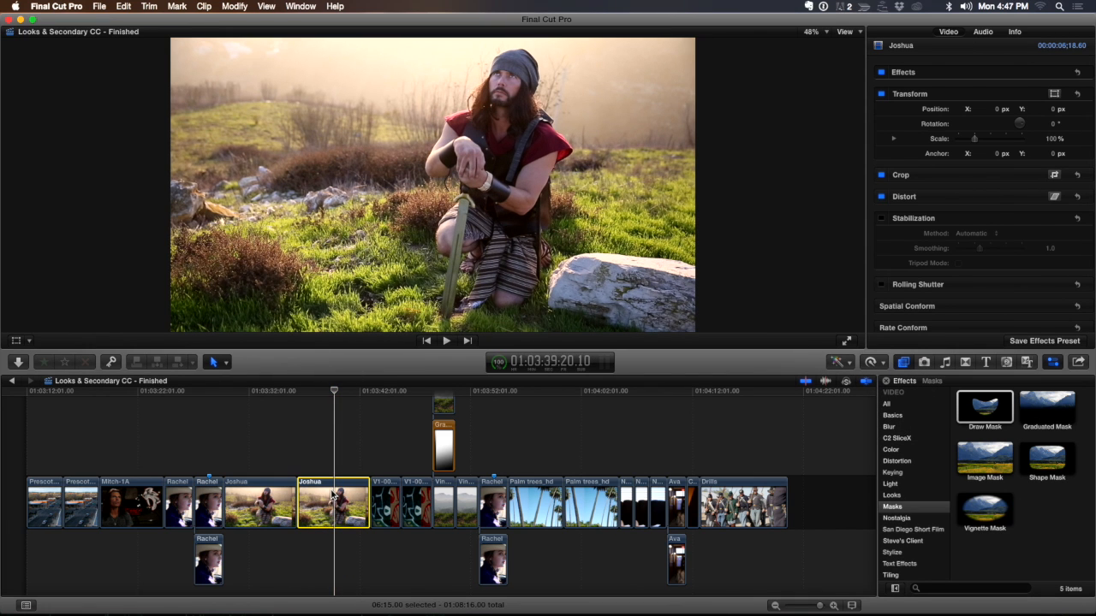
click(849, 365)
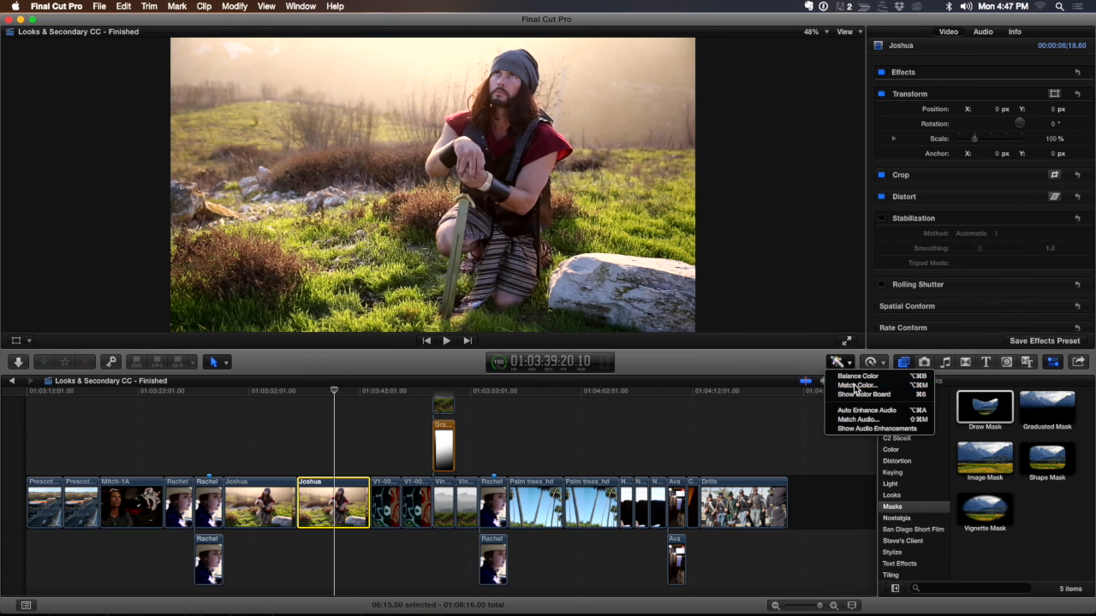
click(855, 386)
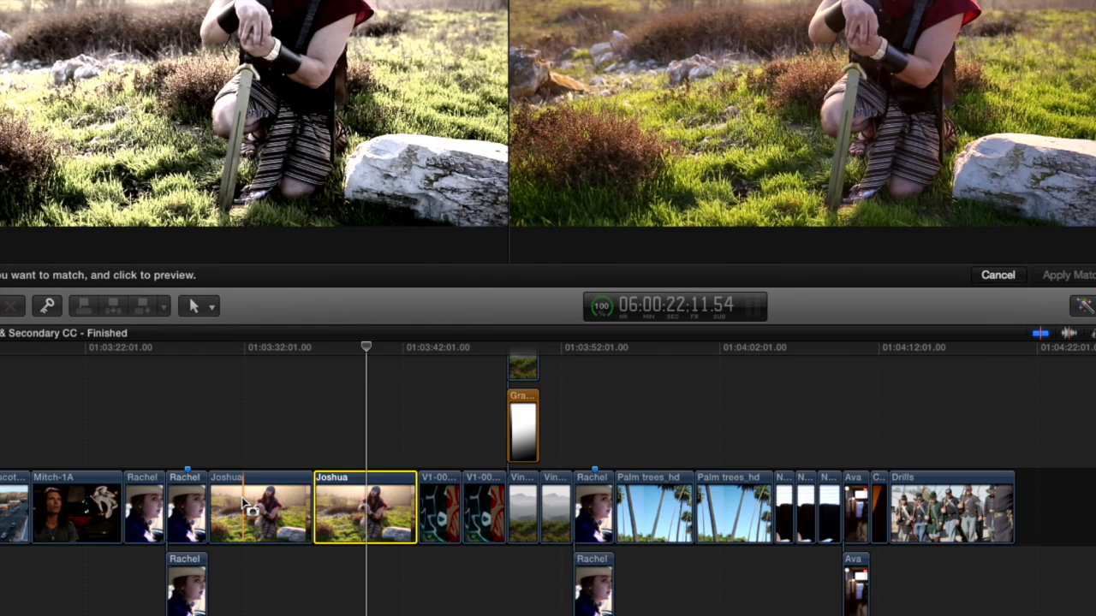
click(245, 501)
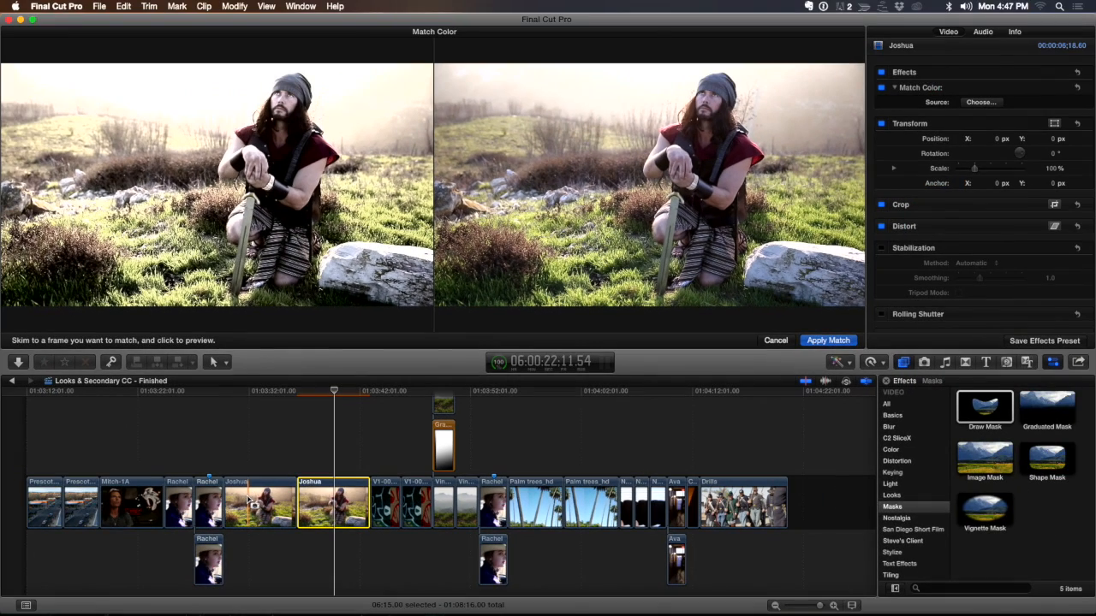
click(829, 341)
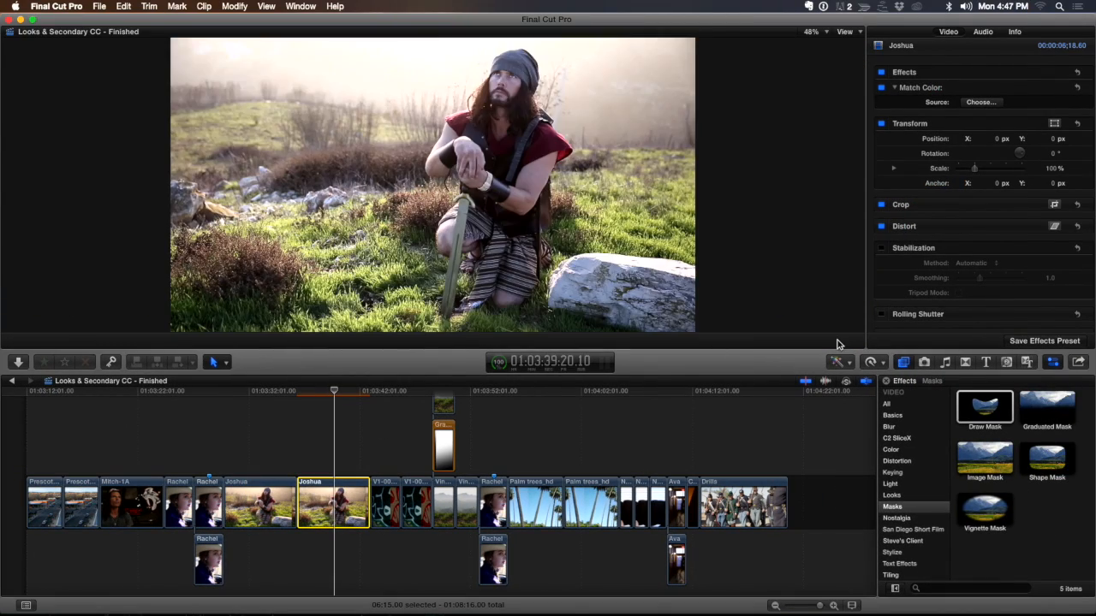
click(328, 436)
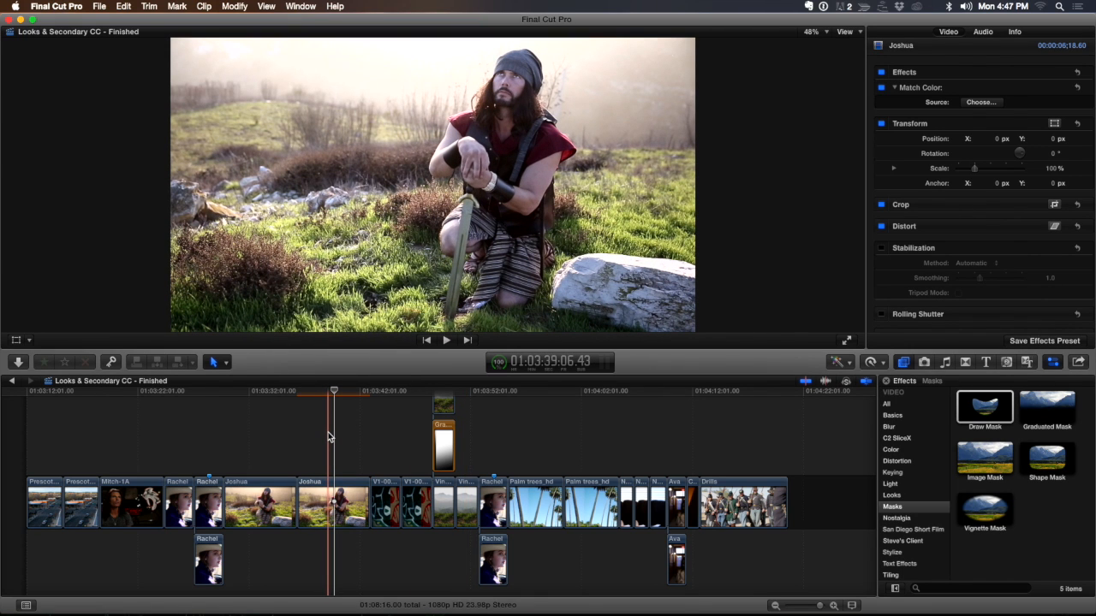